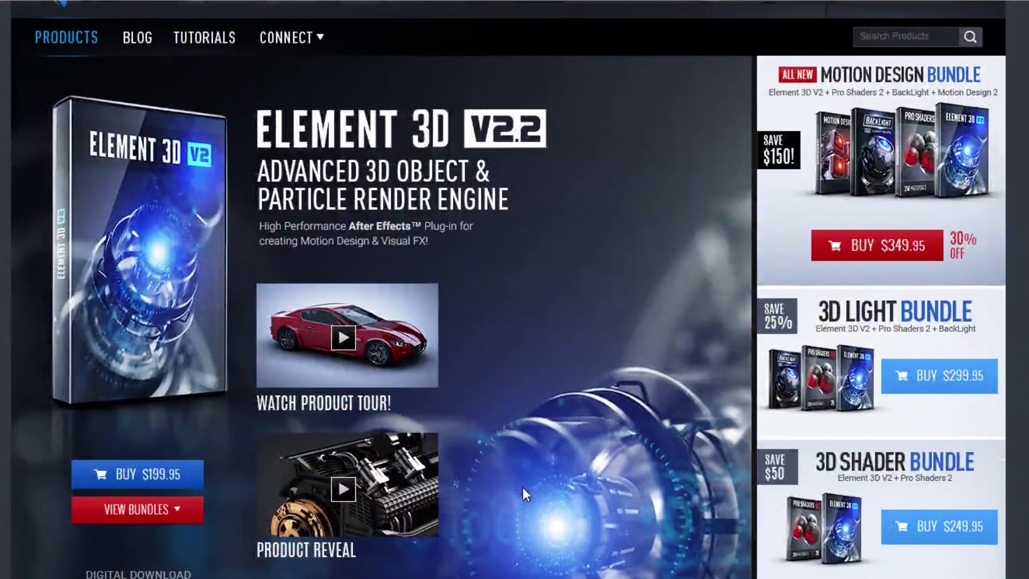
# Step: Look through the Element 3D V2.2 product page down to its top features
pyautogui.scroll(-5, 523, 487)
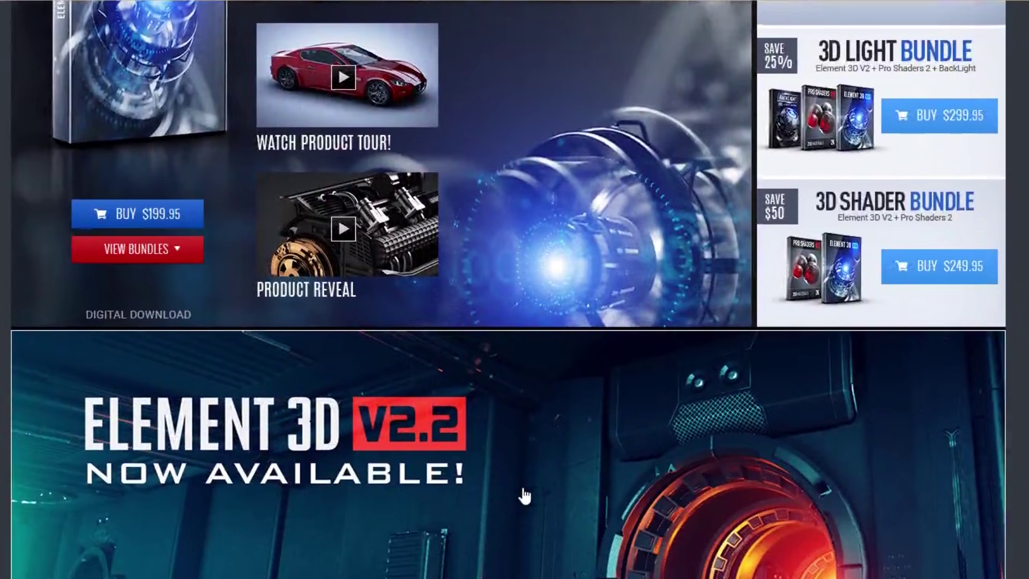
pyautogui.scroll(-10, 523, 489)
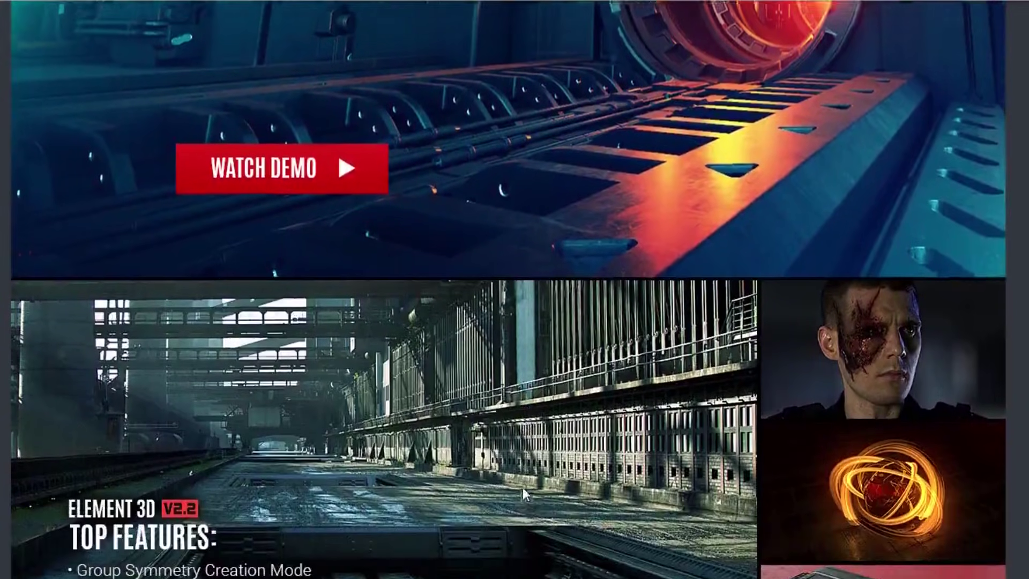
pyautogui.scroll(-12, 523, 489)
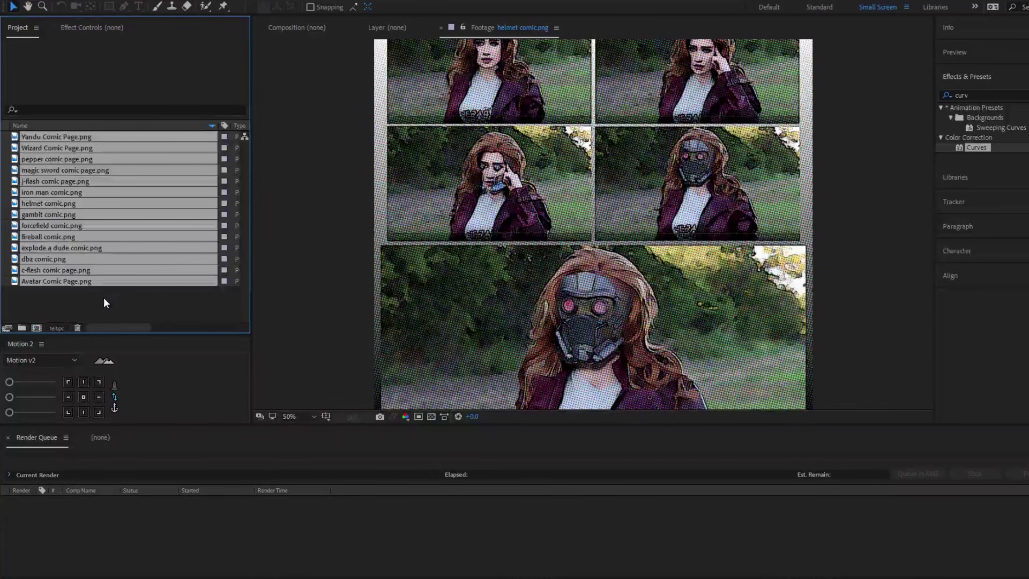
# Step: Create a single composition from all the comic page images and set its duration to 10 seconds
pyautogui.moveTo(87, 284); pyautogui.dragTo(36, 330)
pyautogui.click(442, 424)
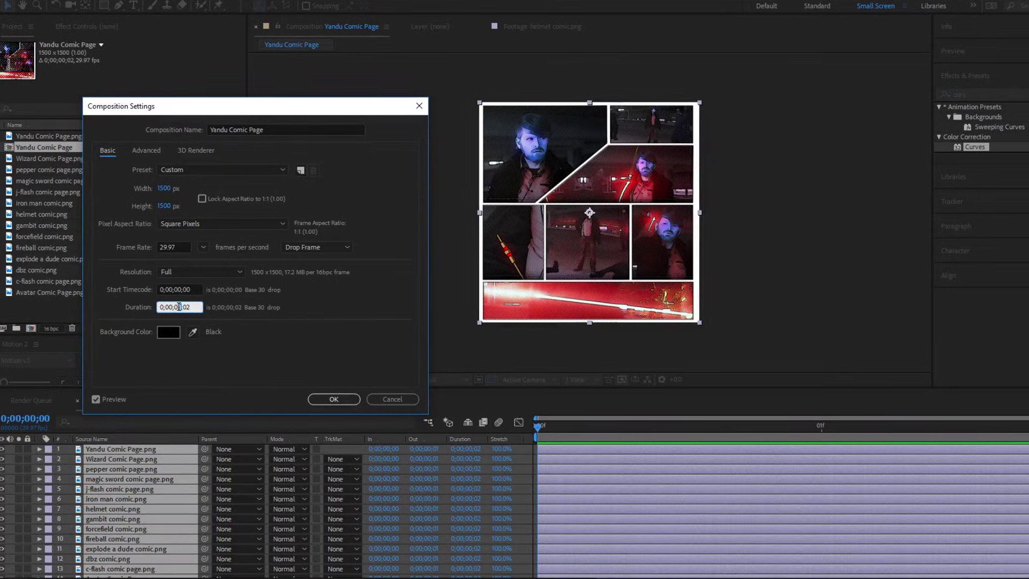
pyautogui.moveTo(180, 306); pyautogui.dragTo(168, 306)
pyautogui.write('10')
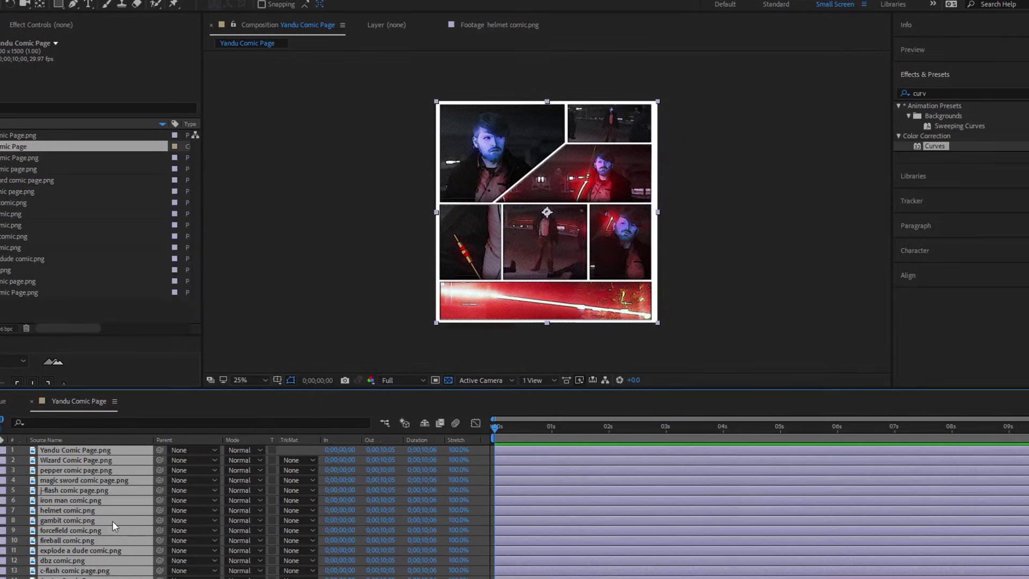
# Step: Keyframe all layers' Position to drop from above the frame (750, -754) at frame 0 to the centre at frame 3, easing the end keyframes
pyautogui.press('p')
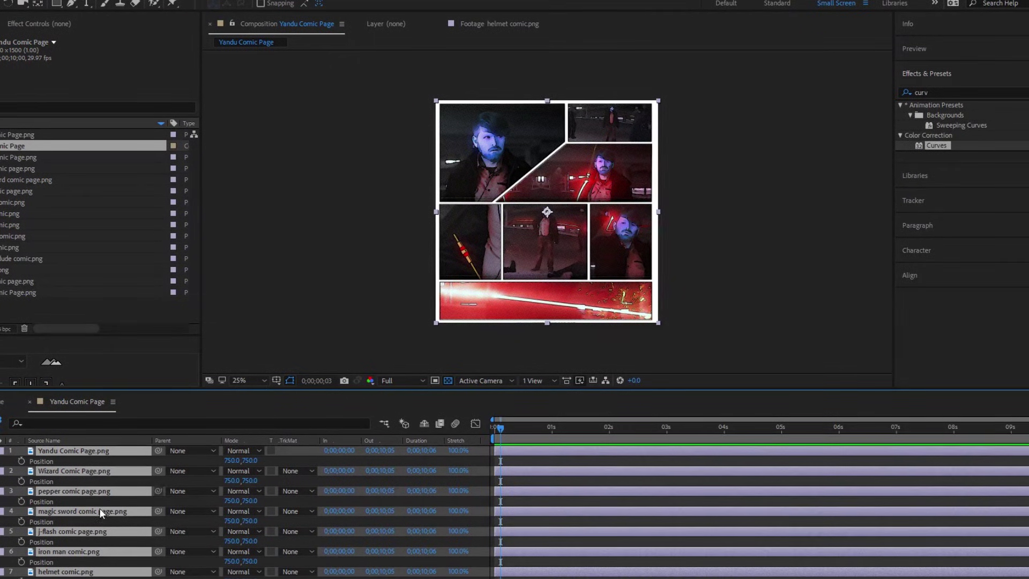
pyautogui.click(22, 462)
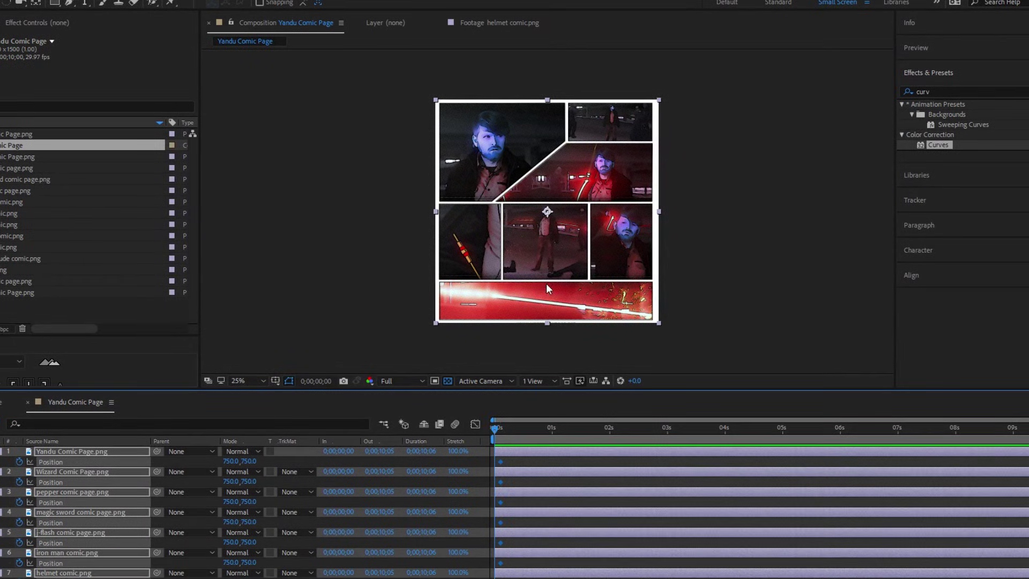
pyautogui.moveTo(545, 283); pyautogui.dragTo(543, 65)
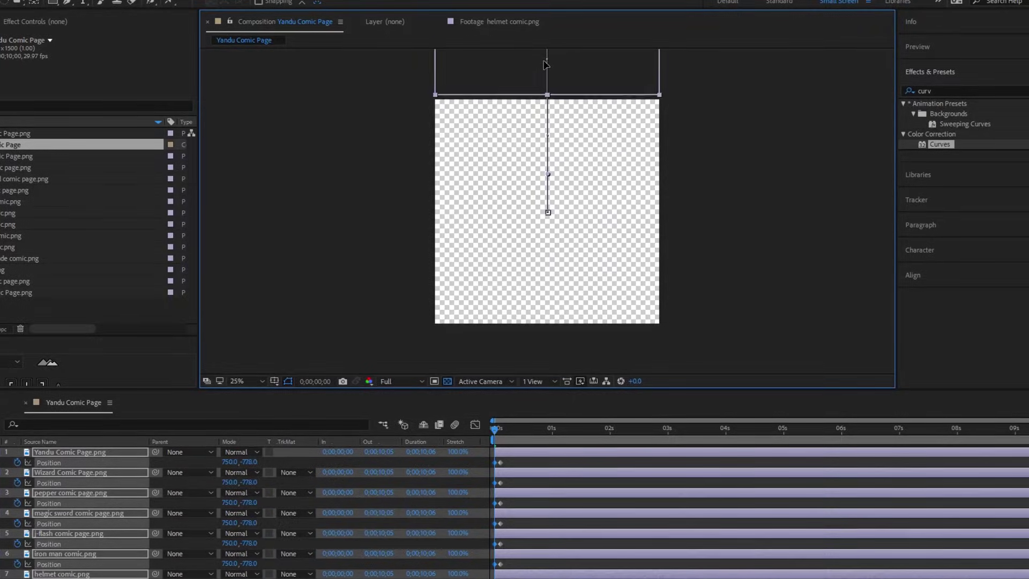
pyautogui.moveTo(506, 459); pyautogui.dragTo(533, 578)
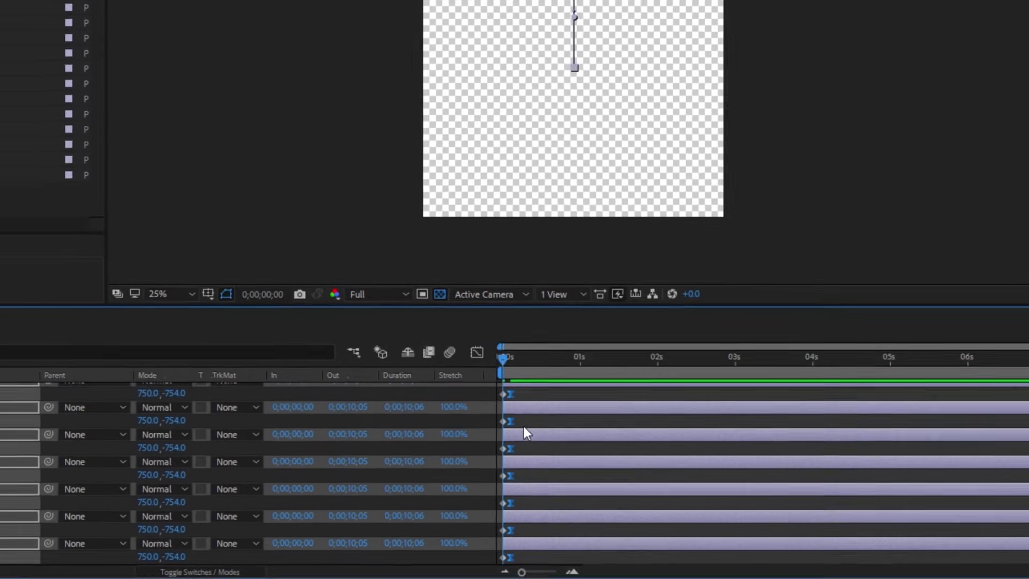
# Step: Trim all comic page layers to end at frame 4, one frame after their final Position keyframes
pyautogui.press('pagedown')
pyautogui.press('pagedown')
pyautogui.press('pagedown')
pyautogui.press('=')
pyautogui.press('=')
pyautogui.press('=')
pyautogui.press('=')
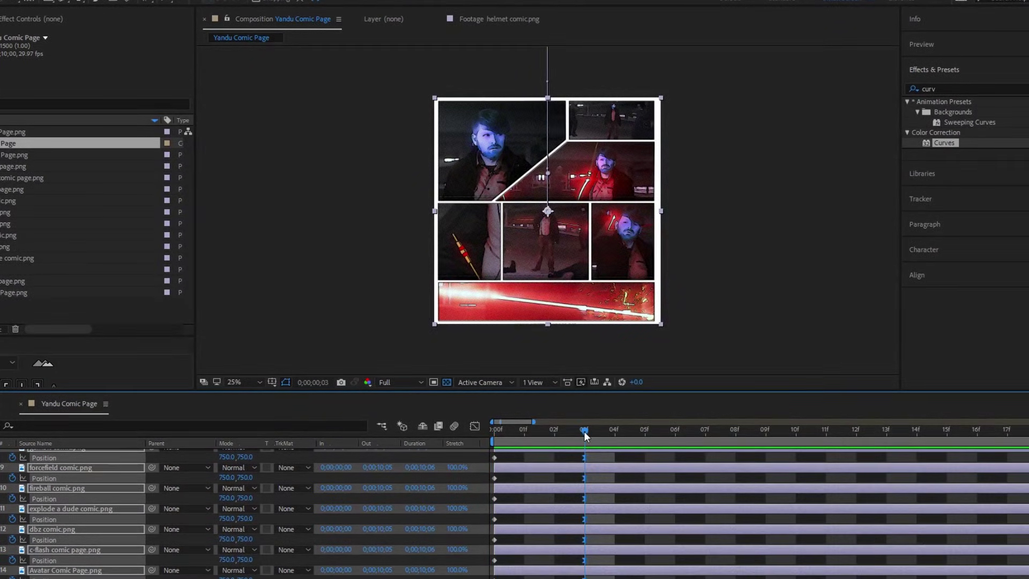
pyautogui.press('pagedown')
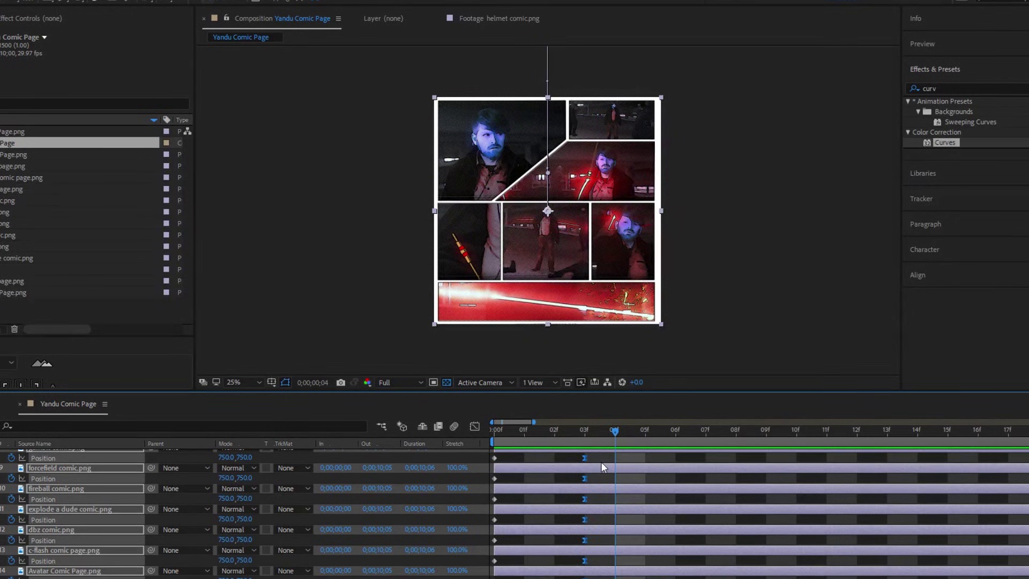
pyautogui.scroll(4, 613, 472)
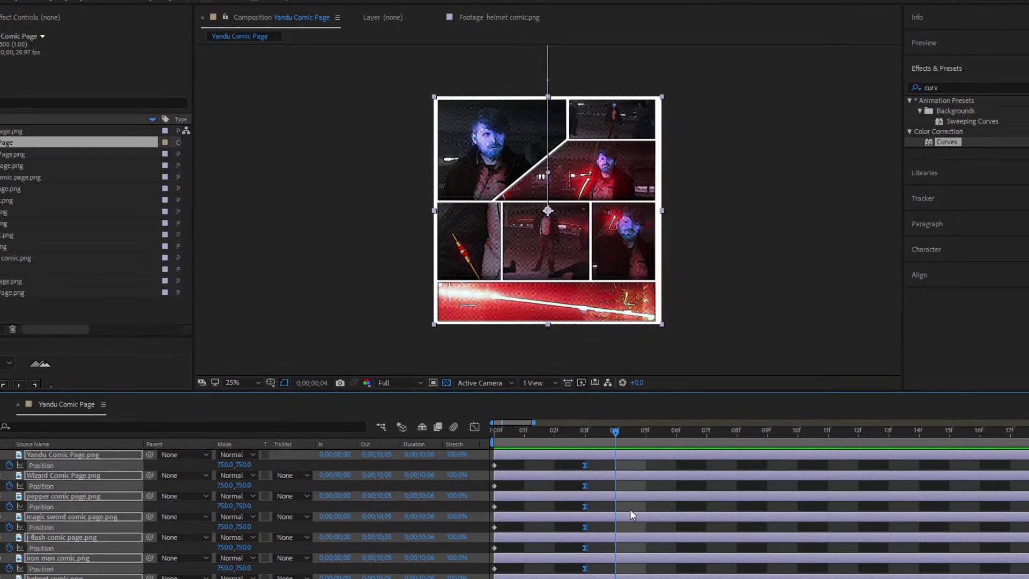
pyautogui.hotkey('alt', ']')
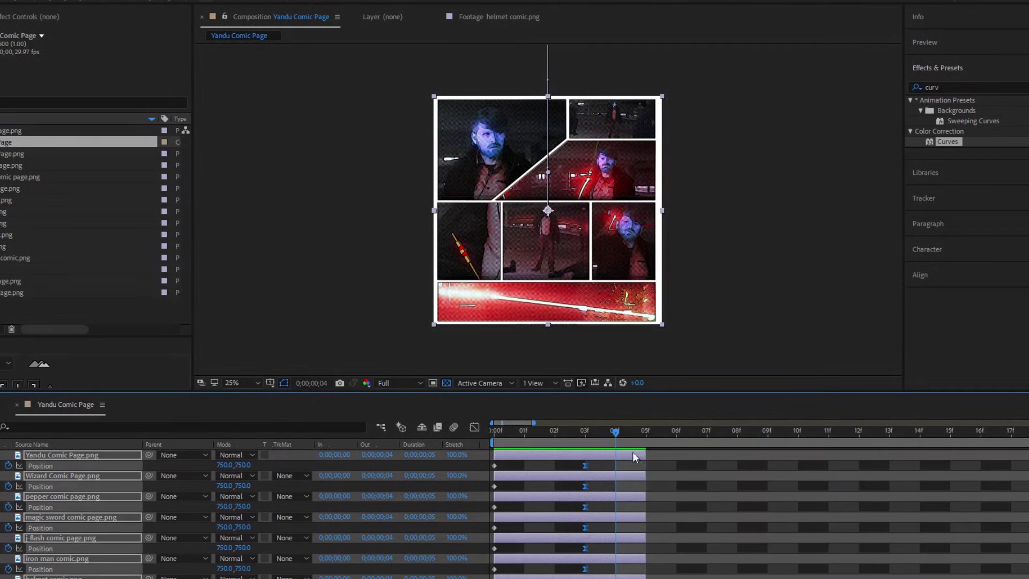
pyautogui.moveTo(645, 454); pyautogui.dragTo(625, 454)
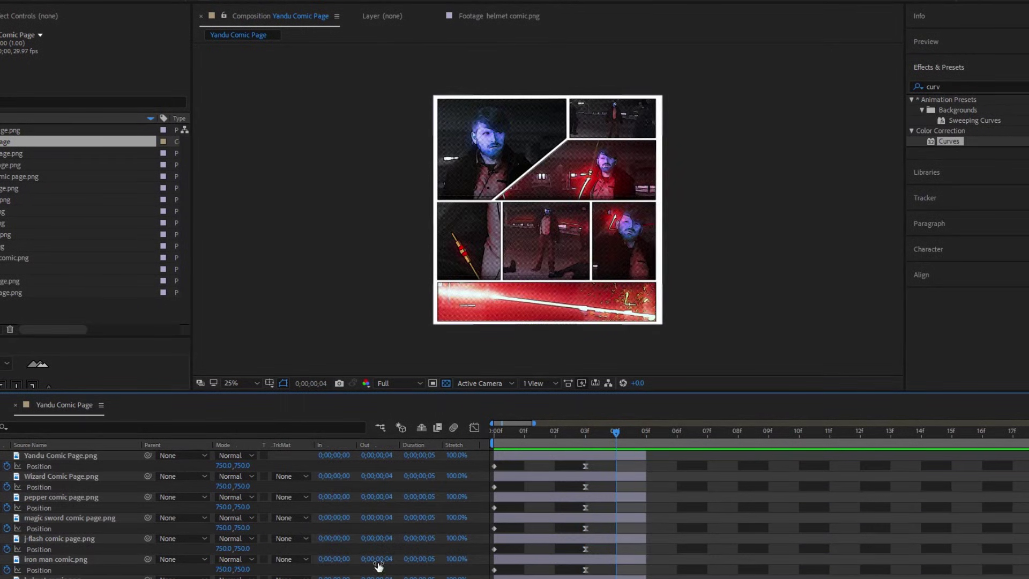
# Step: Sequence all layers one after another without overlap, selecting them from Avatar Comic Page up to Yandu Comic Page
pyautogui.scroll(-5, 322, 565)
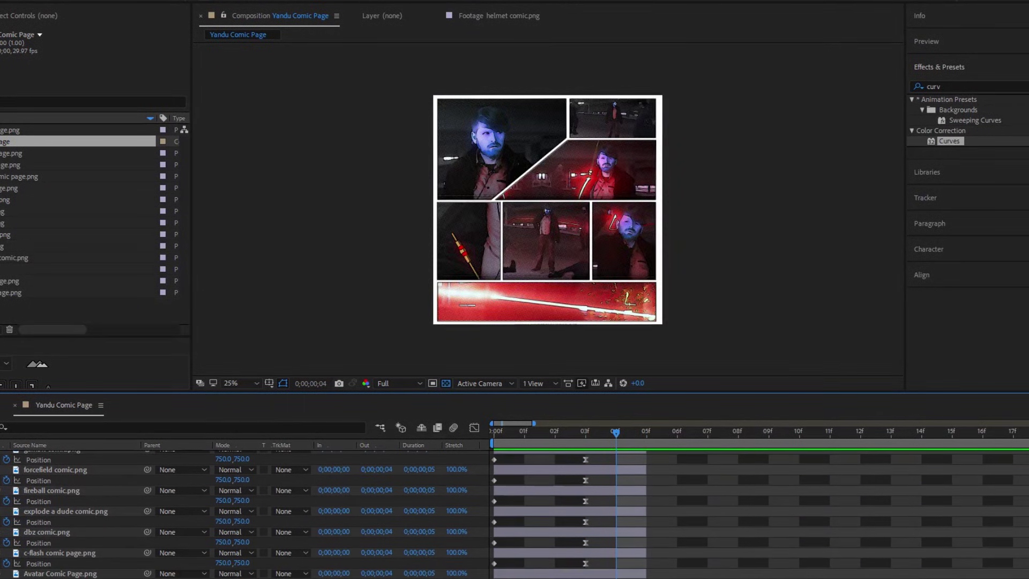
pyautogui.click(71, 574)
pyautogui.scroll(3, 112, 552)
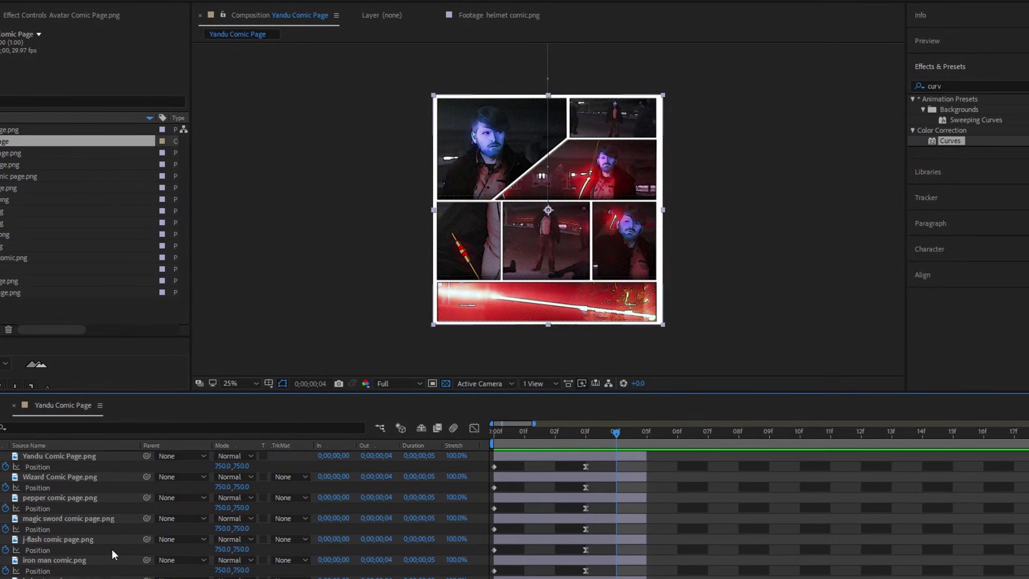
pyautogui.keyDown('shift'); pyautogui.click(74, 455); pyautogui.keyUp('shift')
pyautogui.scroll(-3, 115, 555)
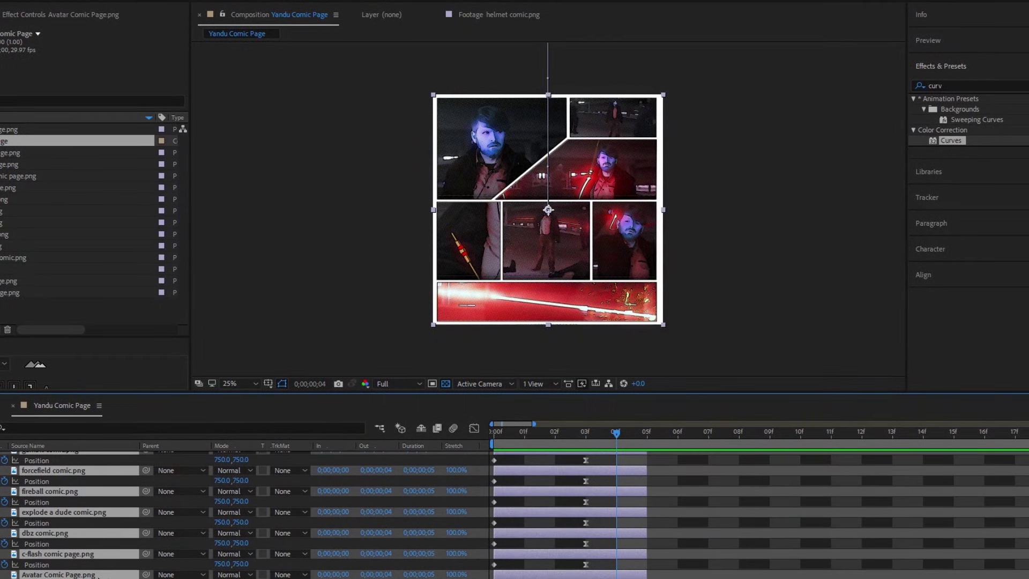
pyautogui.scroll(3, 85, 569)
pyautogui.scroll(3, 115, 516)
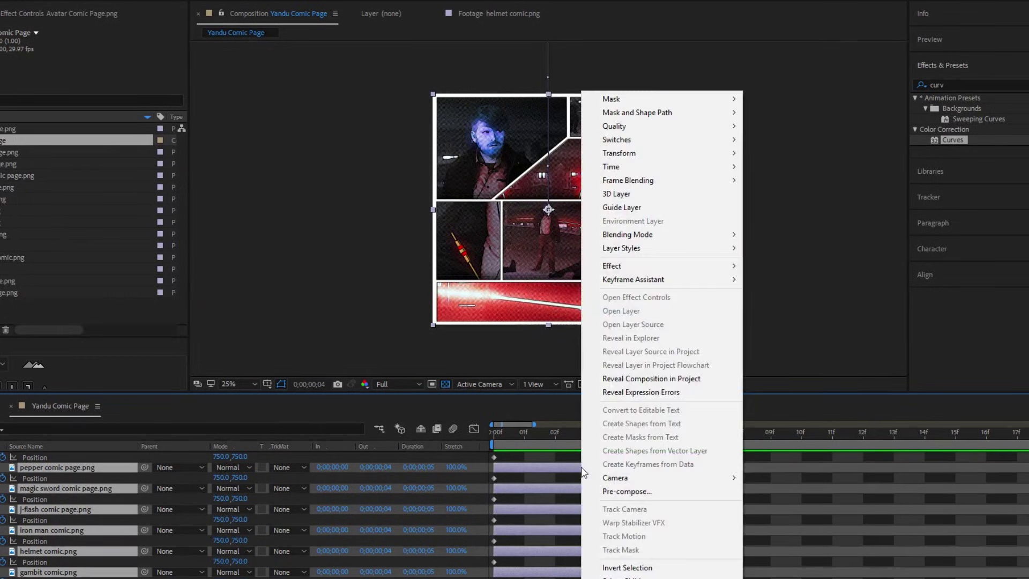
pyautogui.rightClick(581, 467)
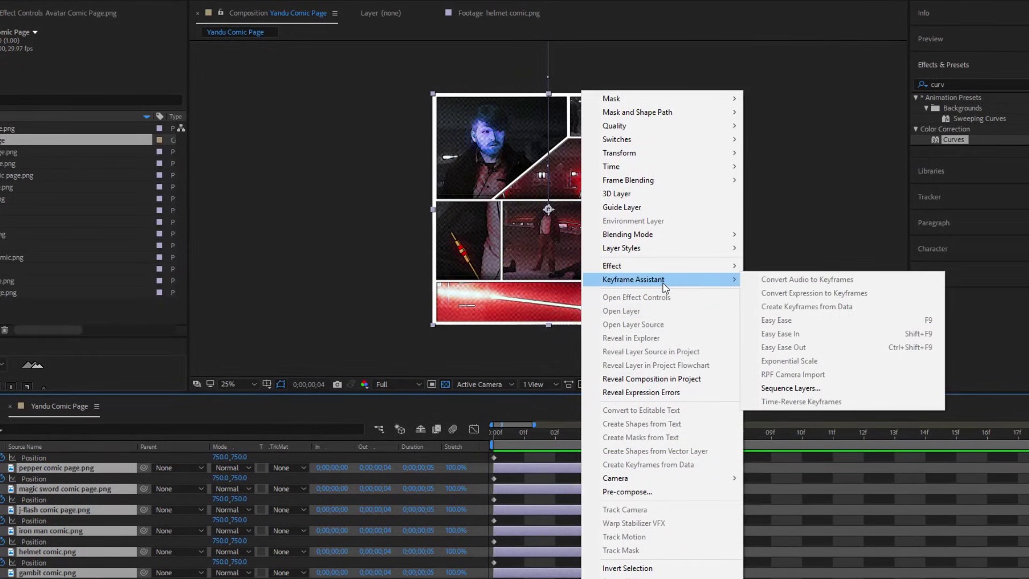
pyautogui.moveTo(664, 282)
pyautogui.click(791, 388)
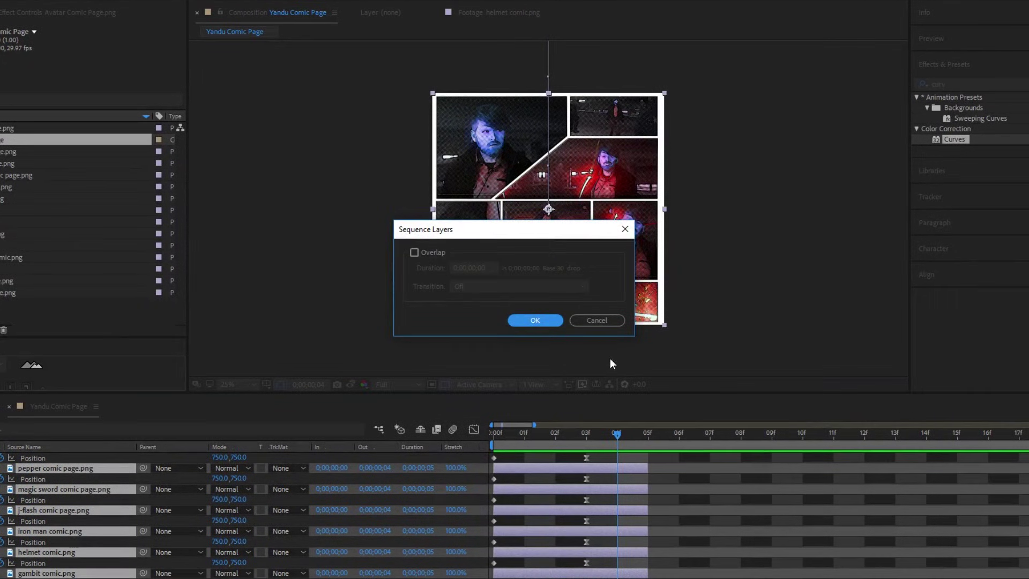
pyautogui.click(523, 316)
pyautogui.scroll(-5, 650, 541)
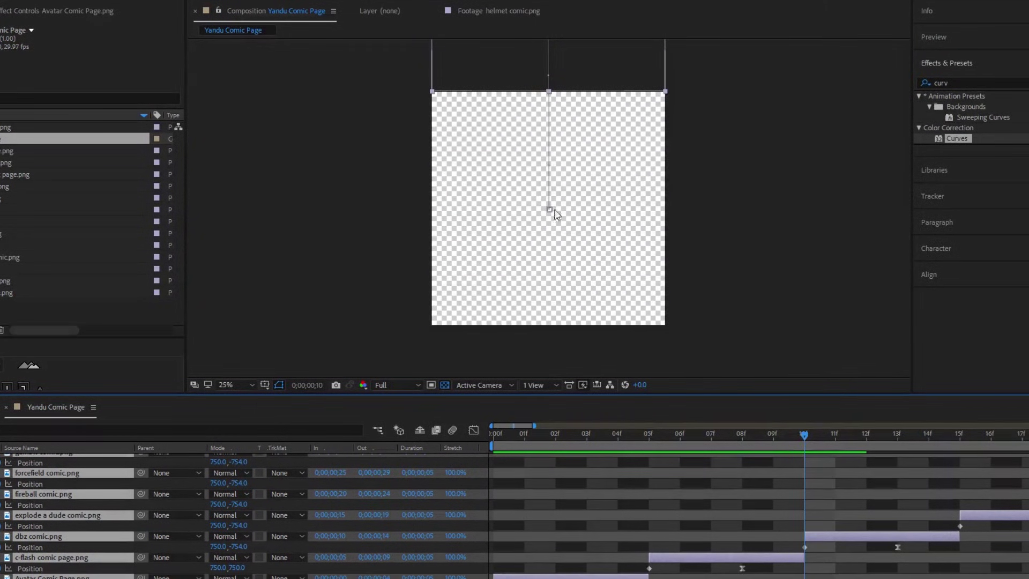
# Step: Extend every layer to a duration of 10 frames so each page stays under the next, and preview the sequence
pyautogui.moveTo(791, 435); pyautogui.dragTo(817, 471)
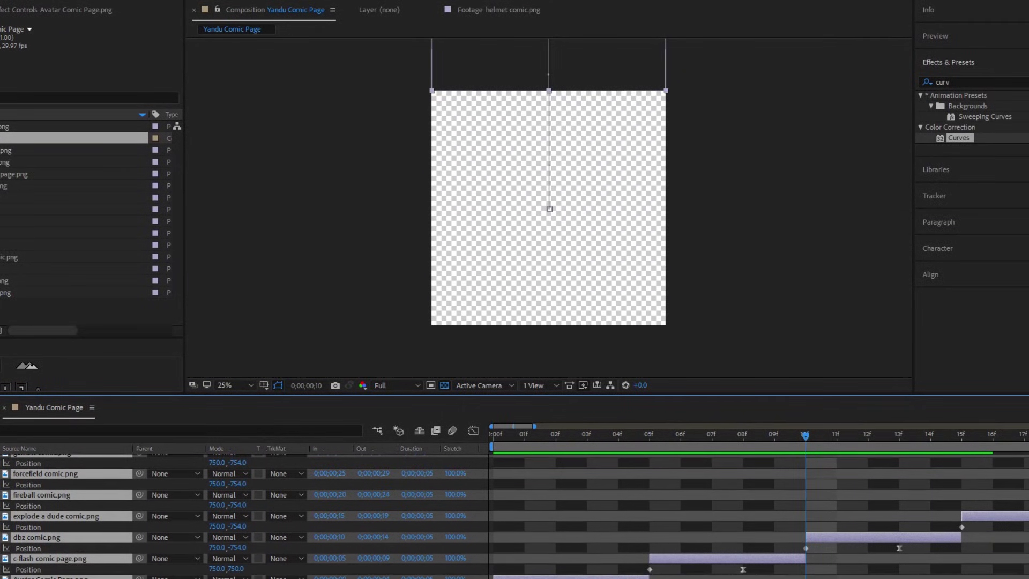
pyautogui.press('j')
pyautogui.press('j')
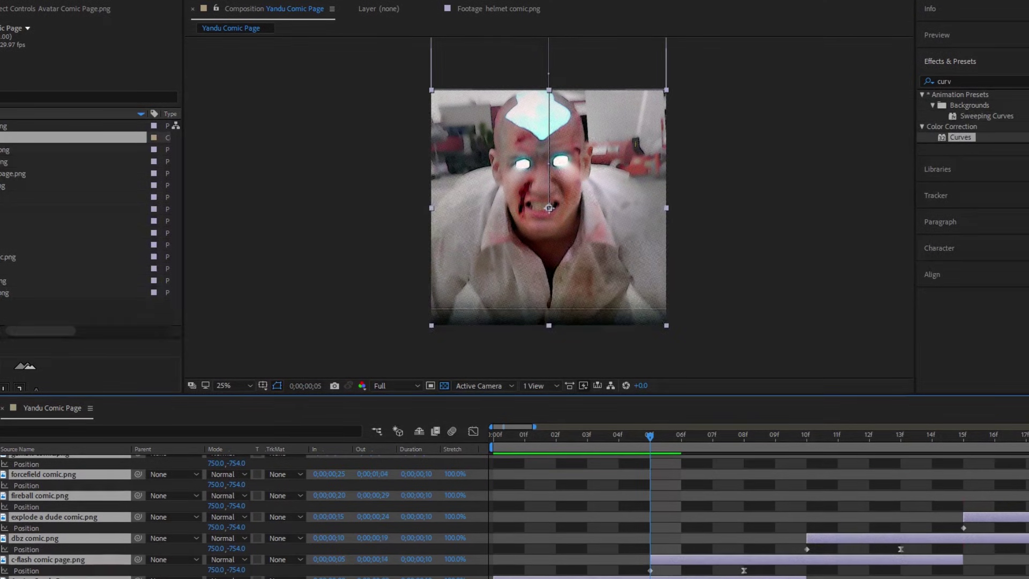
pyautogui.press('space')
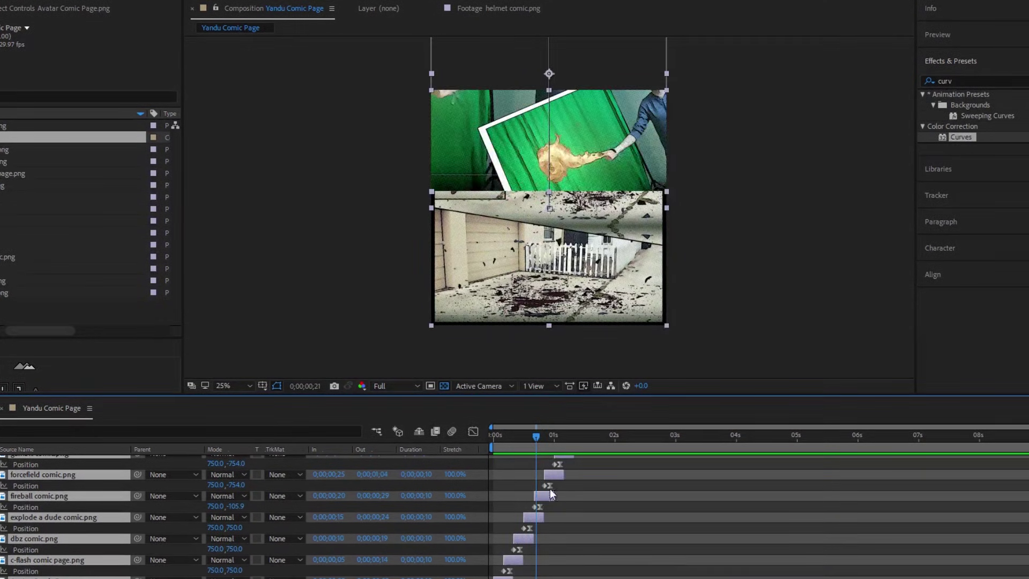
# Step: Trim the composition to end at 0;00;02;07, during the last comic page's drop
pyautogui.scroll(5, 574, 499)
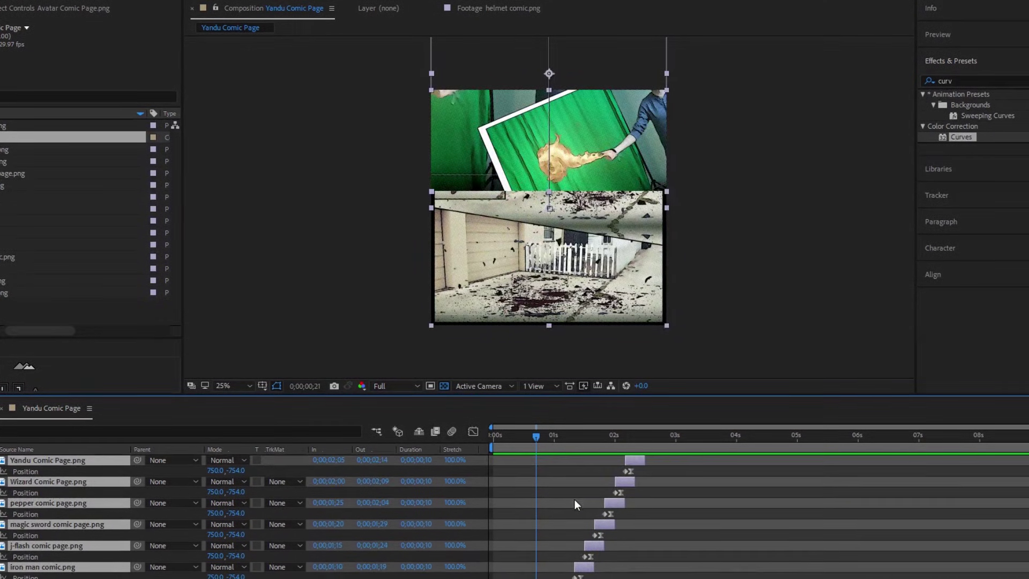
pyautogui.click(628, 443)
pyautogui.click(630, 444)
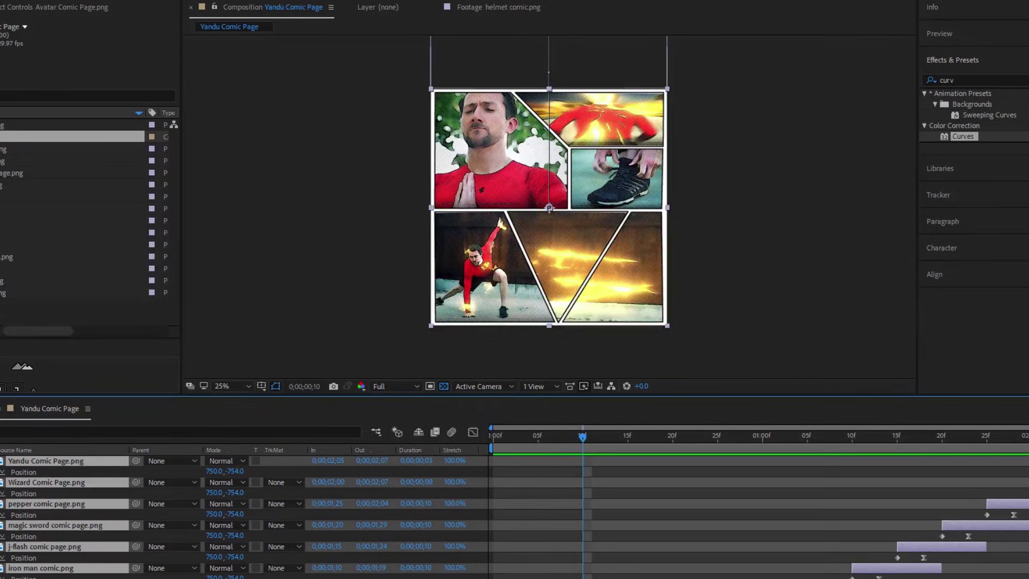
# Step: Enable motion blur on all comic page layers and preview the falling pages
pyautogui.click(257, 461)
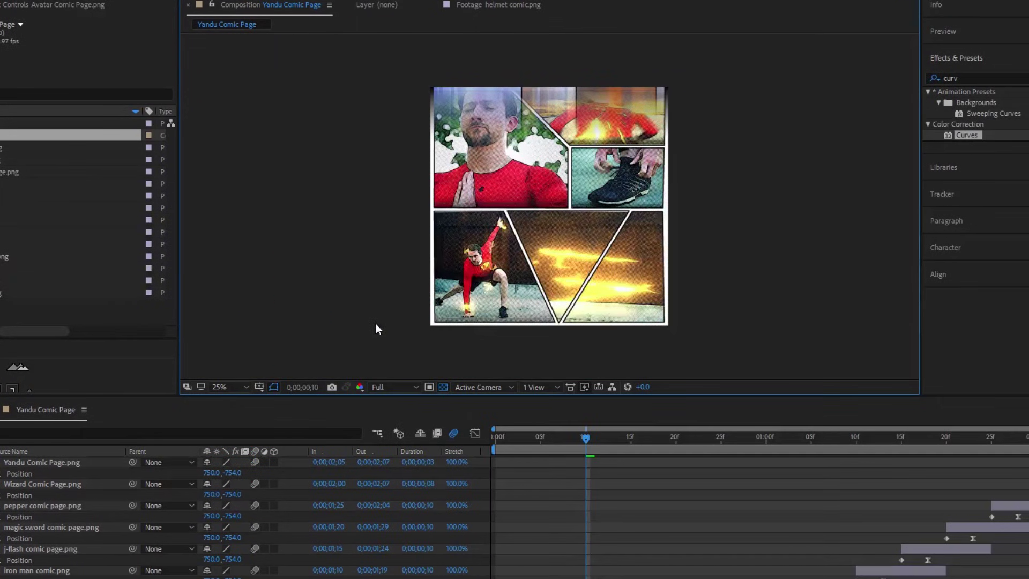
pyautogui.press('space')
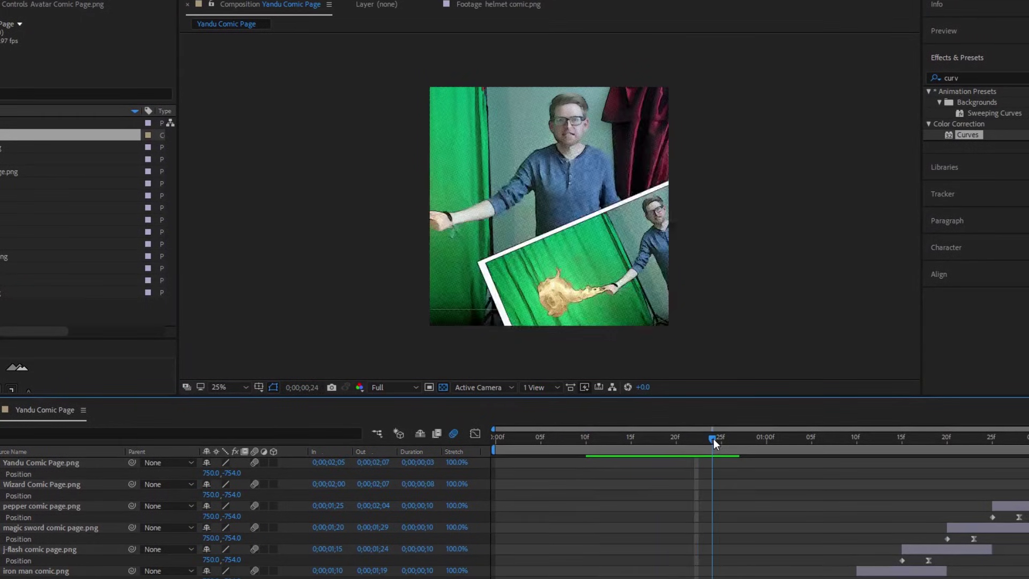
pyautogui.click(713, 439)
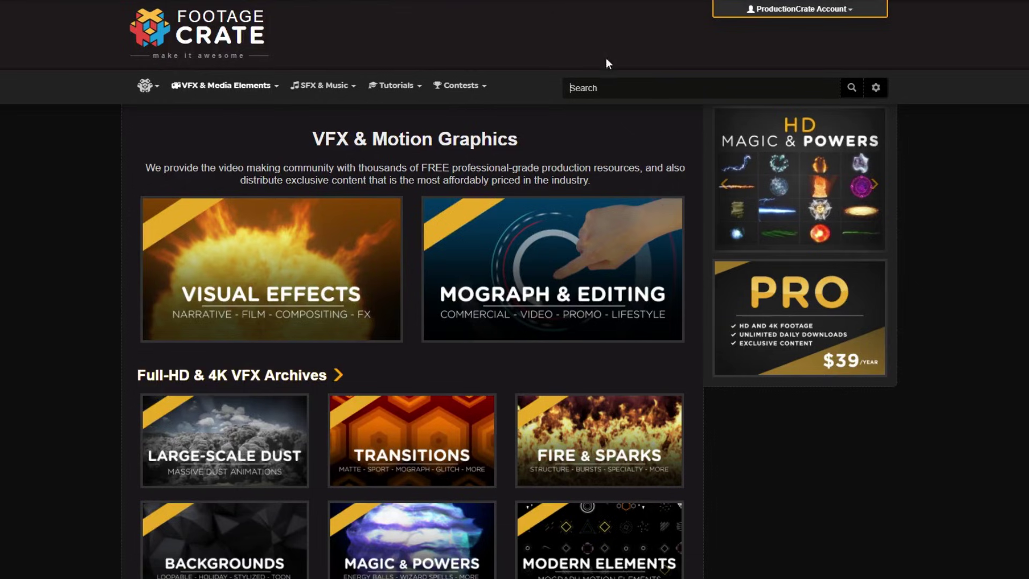
# Step: On the FootageCrate website, search for "marvel titles" and open the Animated Comic Texture asset
pyautogui.click(659, 87)
pyautogui.write('marv')
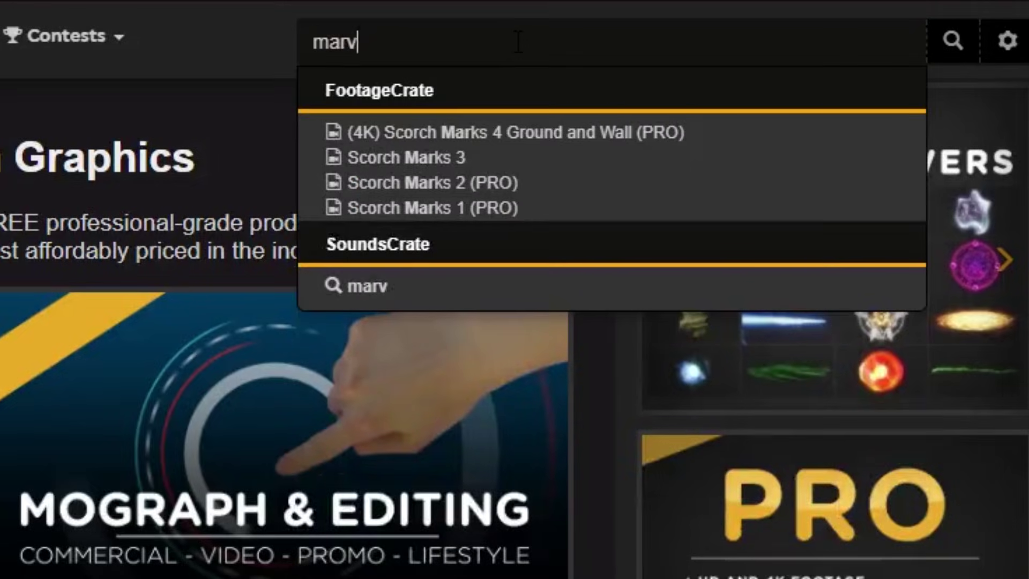
pyautogui.write('el tit')
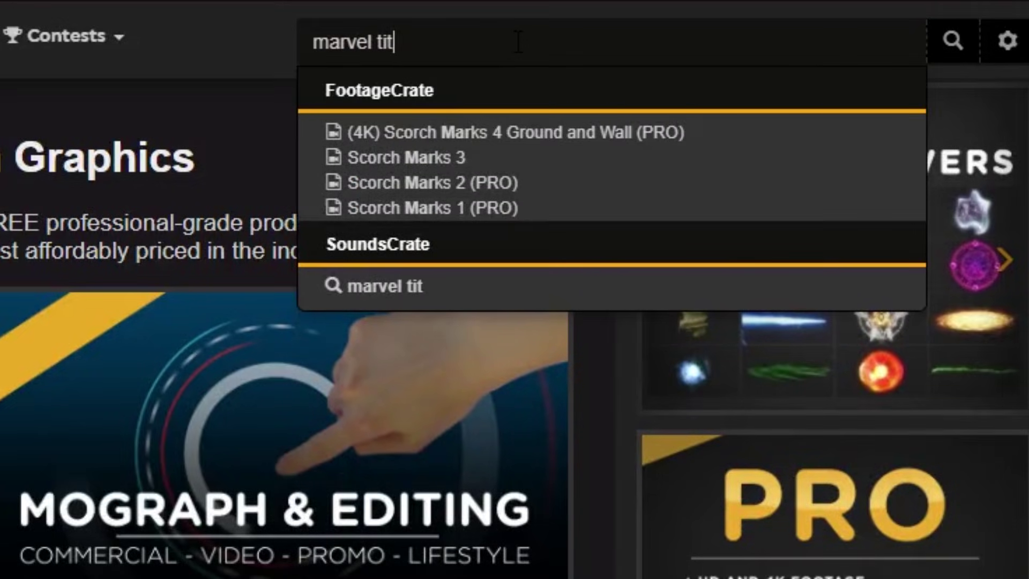
pyautogui.write('les')
pyautogui.press('Return')
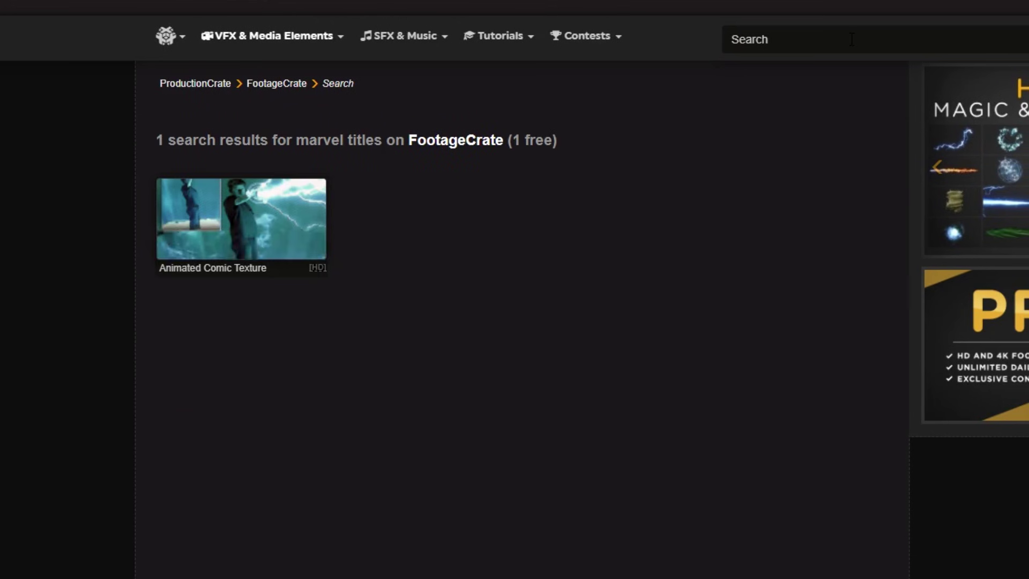
pyautogui.click(288, 236)
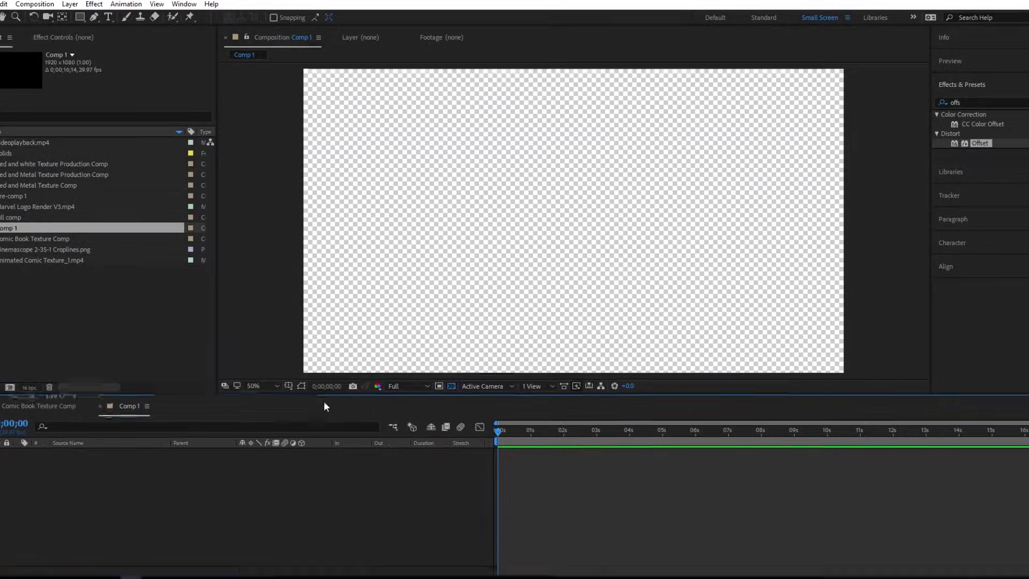
# Step: Turn off the transparency grid and add a text layer reading "Crate" to Comp 1
pyautogui.moveTo(324, 401); pyautogui.dragTo(324, 463)
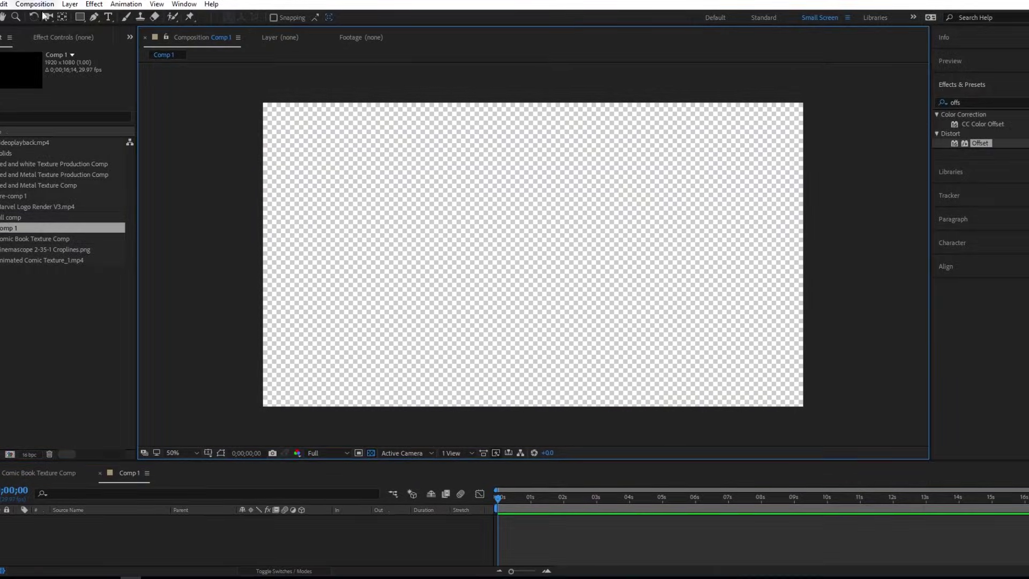
pyautogui.click(108, 17)
pyautogui.click(385, 254)
pyautogui.click(371, 452)
pyautogui.click(117, 520)
pyautogui.press('v')
pyautogui.click(107, 529)
pyautogui.doubleClick(107, 521)
pyautogui.write('Cr')
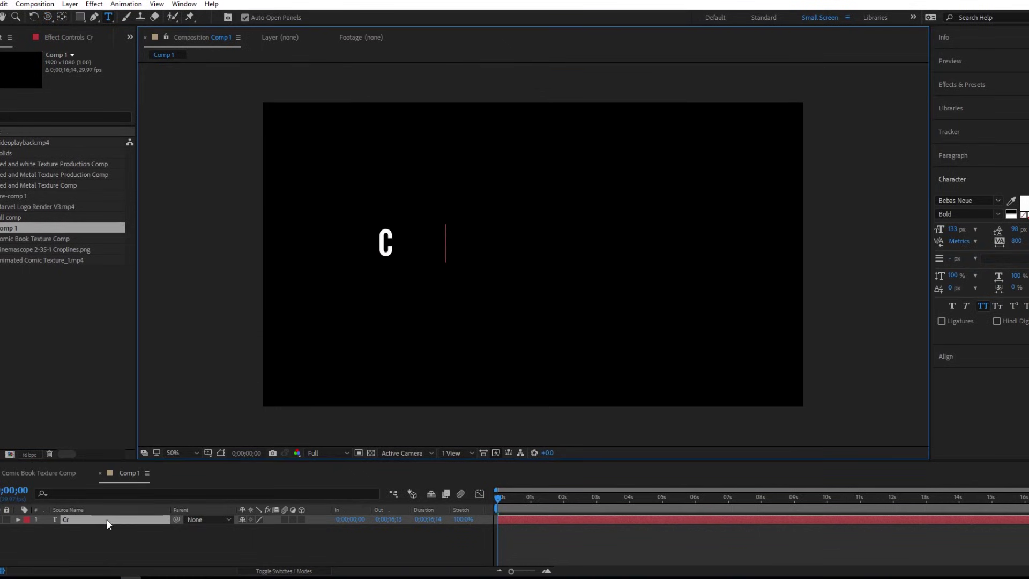
pyautogui.write('ate')
# Step: Set the Crate text's leading to 125 px and its tracking to 88, and centre it in the frame
pyautogui.rightClick(111, 520)
pyautogui.click(150, 356)
pyautogui.hotkey('ctrl', 'z')
pyautogui.doubleClick(79, 521)
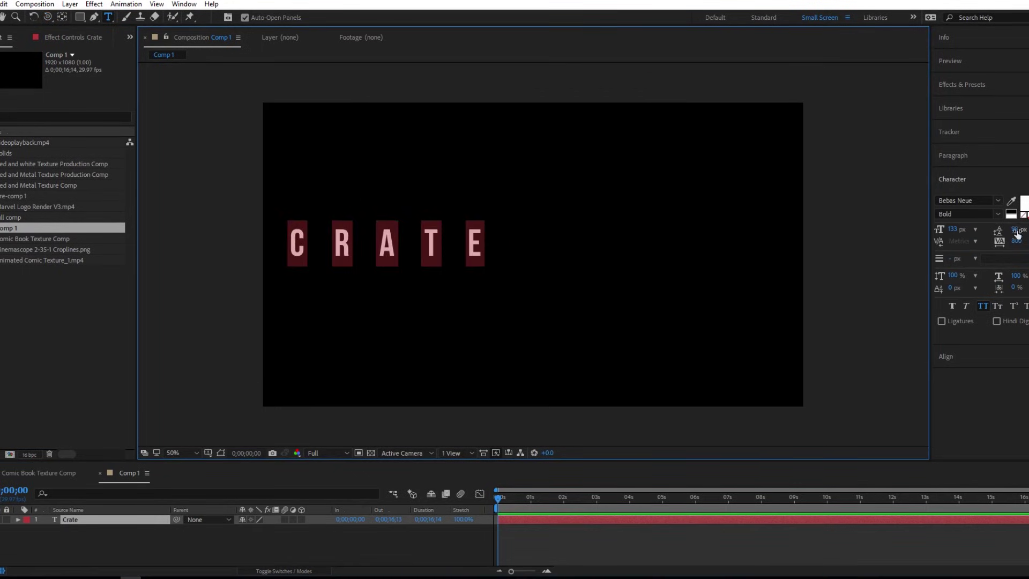
pyautogui.moveTo(1016, 234); pyautogui.dragTo(607, 236)
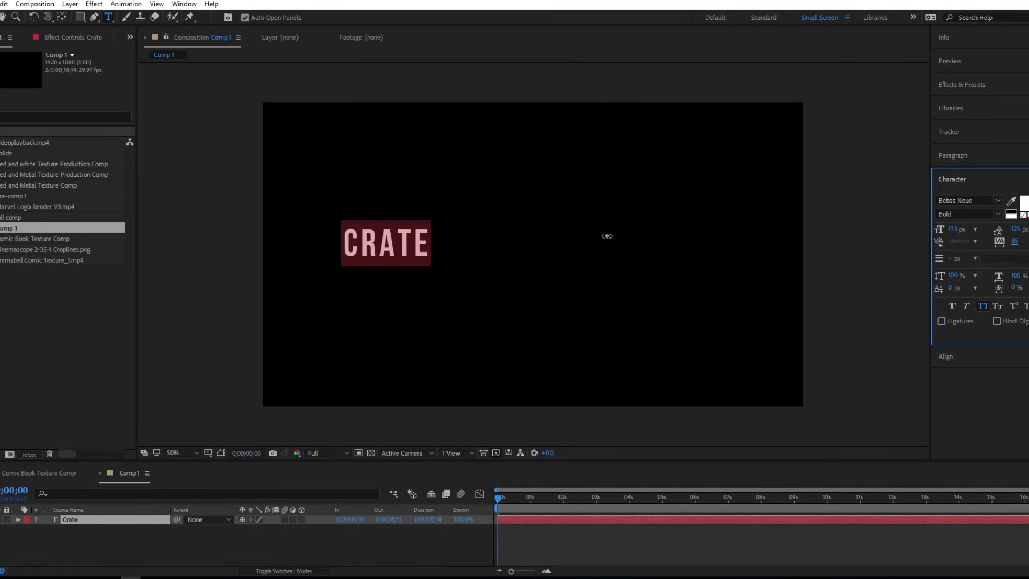
pyautogui.click(7, 17)
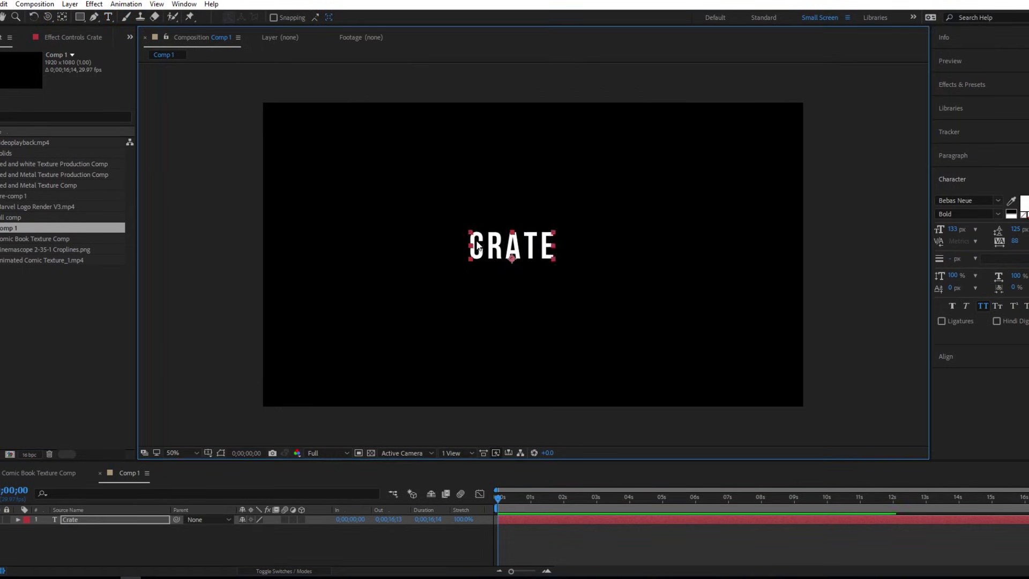
# Step: Create a full-frame solid named Element above the text and apply the Video Copilot Element effect to it
pyautogui.click(70, 4)
pyautogui.click(281, 28)
pyautogui.write('Element')
pyautogui.click(219, 301)
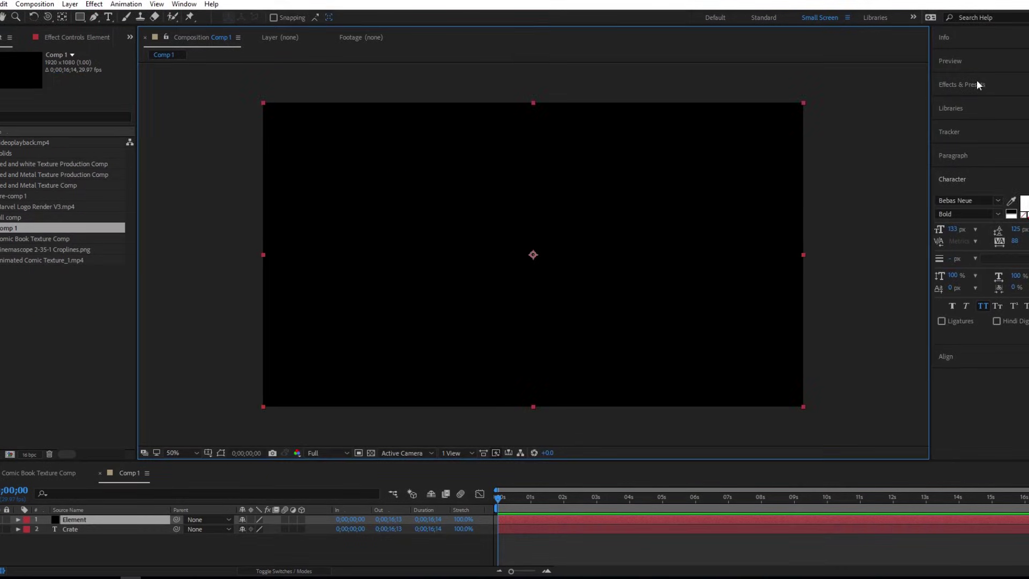
pyautogui.click(976, 85)
pyautogui.click(977, 102)
pyautogui.write('elemen')
pyautogui.moveTo(976, 125); pyautogui.dragTo(89, 513)
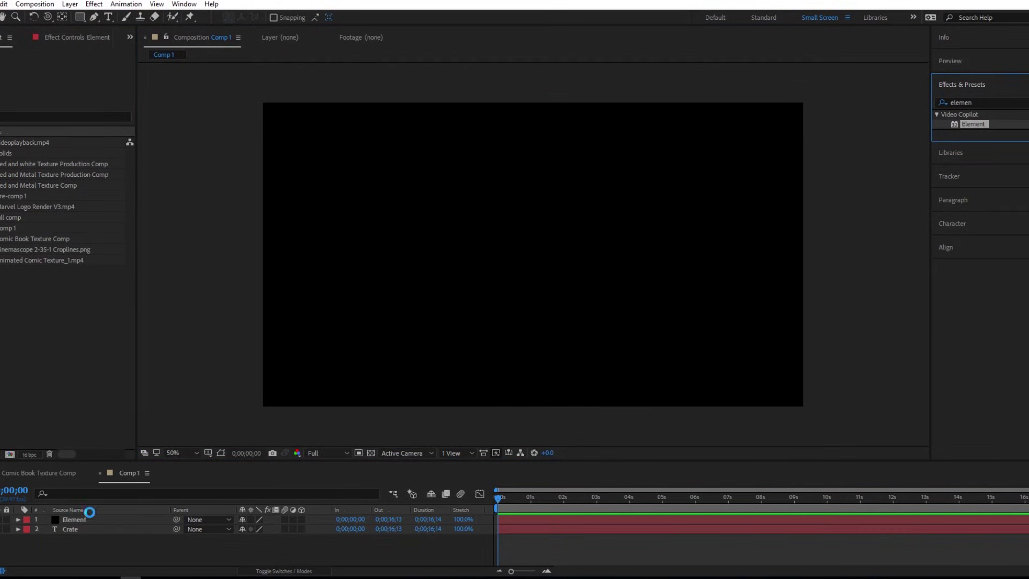
# Step: Assign the Crate text as the effect's Path Layer 1 and extrude it as a 3D model in Scene Setup
pyautogui.click(2, 178)
pyautogui.click(79, 188)
pyautogui.click(89, 228)
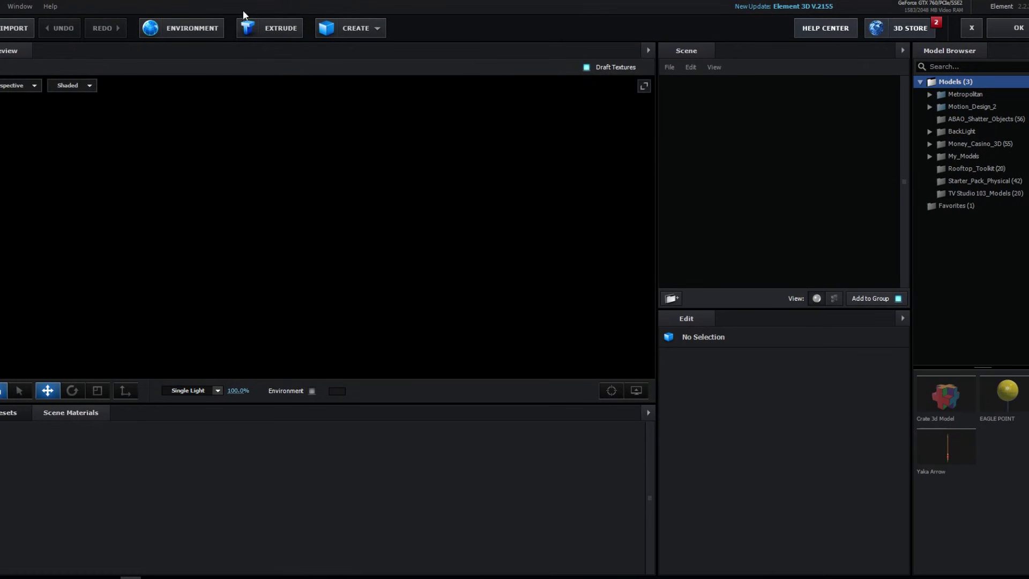
pyautogui.click(276, 28)
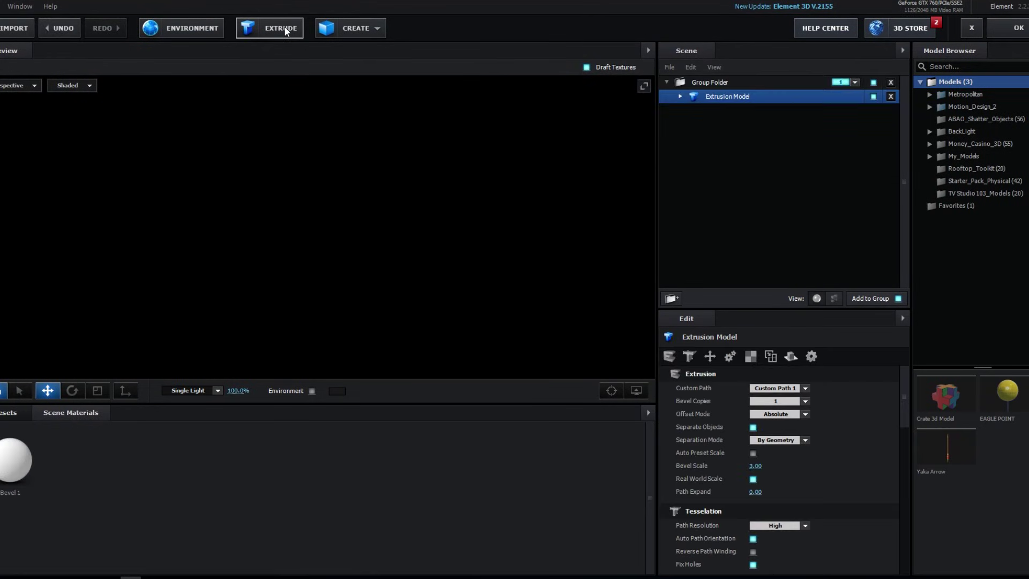
# Step: Add a box model to the scene and enlarge it into a wall, entering an X size of 50 and a larger Y size
pyautogui.click(382, 29)
pyautogui.click(331, 57)
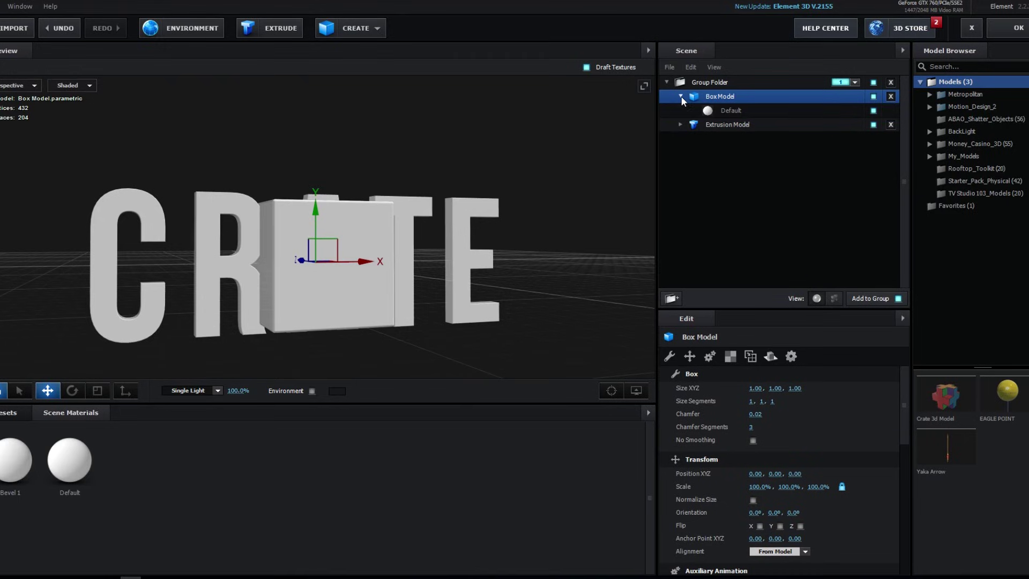
pyautogui.moveTo(756, 388); pyautogui.dragTo(811, 394)
pyautogui.write('10')
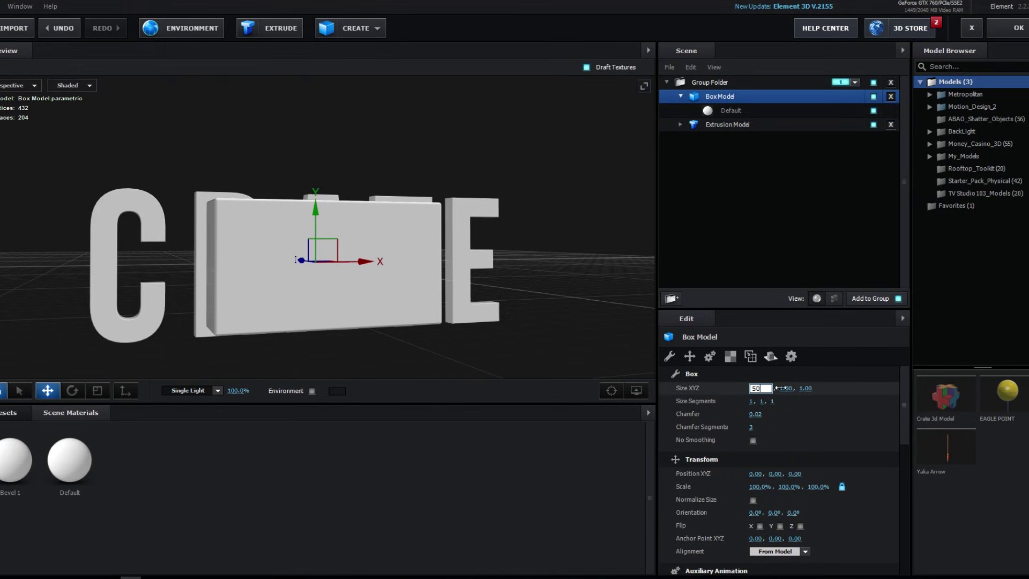
pyautogui.press('Tab')
pyautogui.write('10')
# Step: Increase the Extrude depth of the lettering's Bevel 1 so the CRATE letters stand out from the box wall
pyautogui.moveTo(456, 239); pyautogui.dragTo(236, 250)
pyautogui.scroll(3, 247, 243)
pyautogui.click(727, 124)
pyautogui.click(680, 124)
pyautogui.click(739, 141)
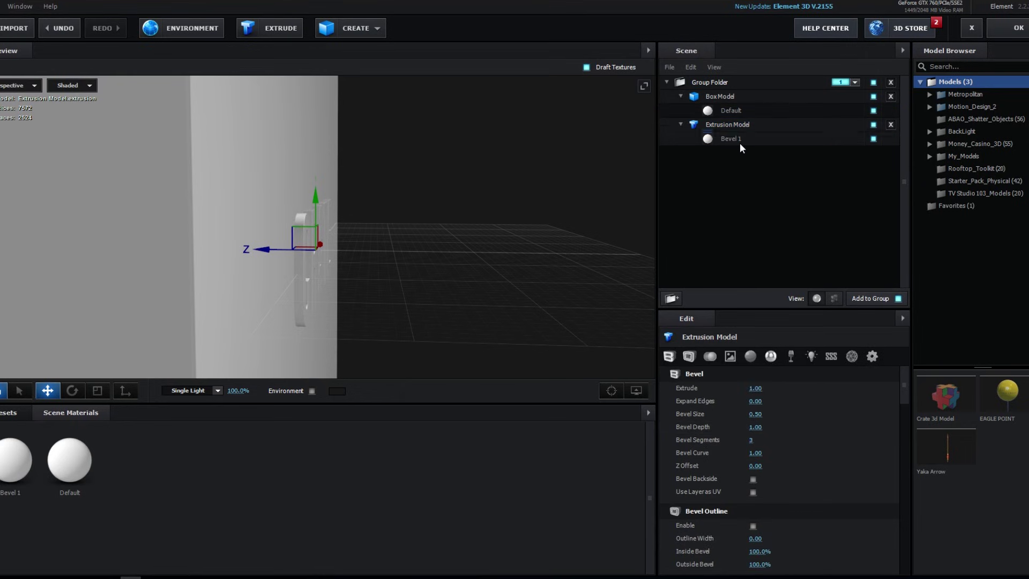
pyautogui.moveTo(756, 388); pyautogui.dragTo(842, 403)
pyautogui.moveTo(375, 289); pyautogui.dragTo(584, 289)
# Step: Add a new camera layer to Comp 1
pyautogui.click(70, 4)
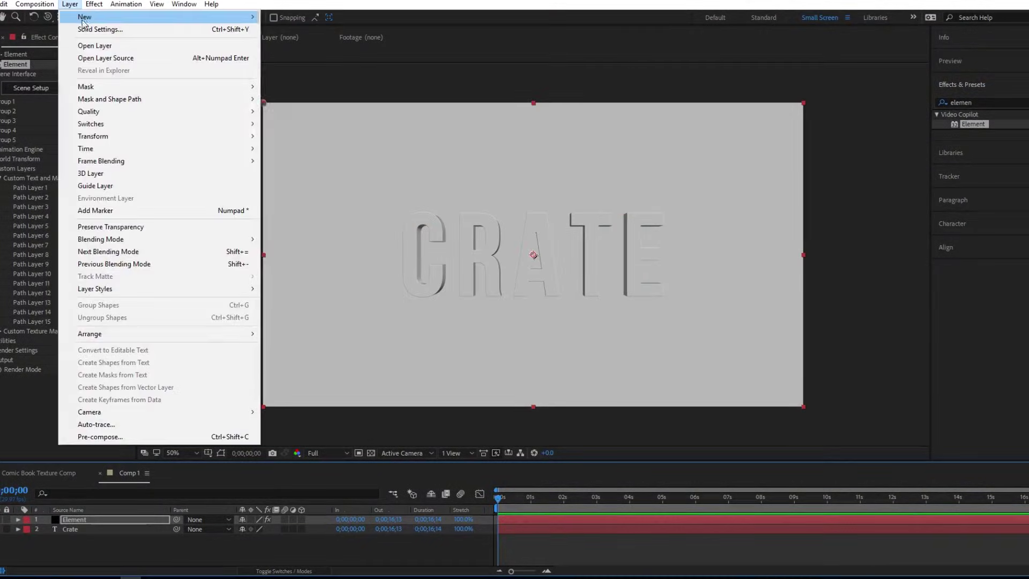
pyautogui.moveTo(80, 18)
pyautogui.click(300, 60)
pyautogui.click(316, 256)
# Step: Add a null object above the camera and rename it POI
pyautogui.click(69, 4)
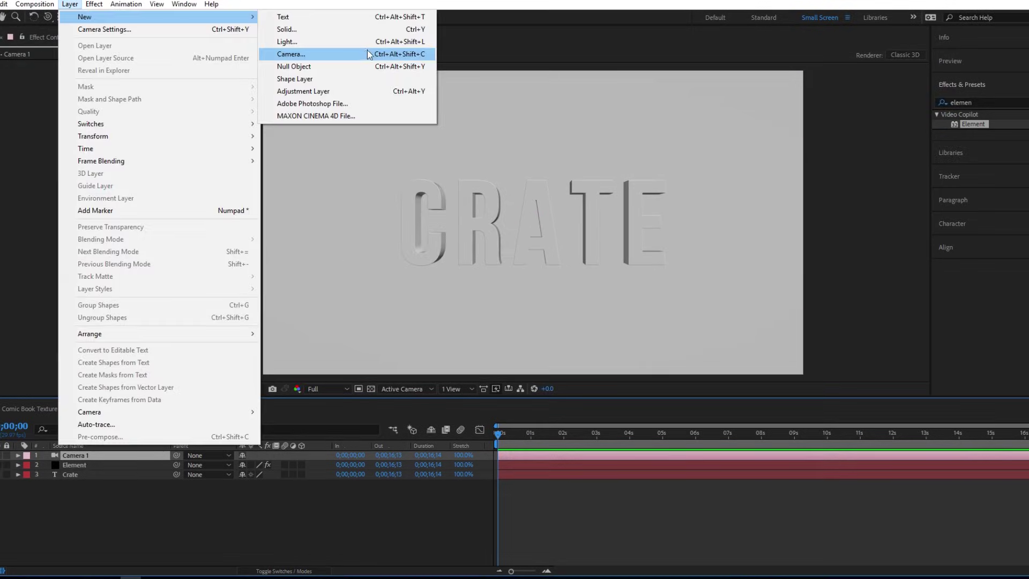
pyautogui.click(363, 66)
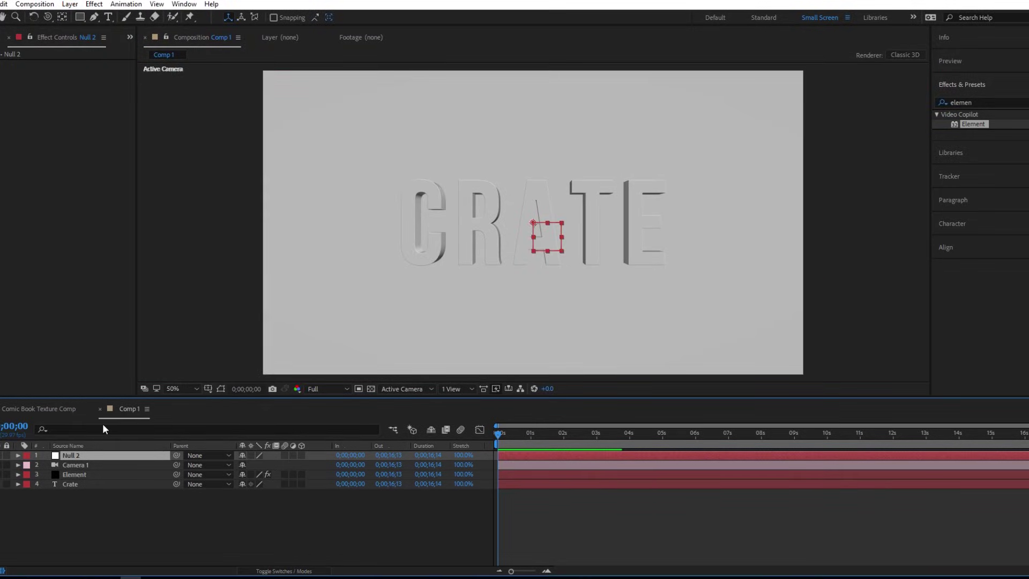
pyautogui.press('Return')
pyautogui.write('POI')
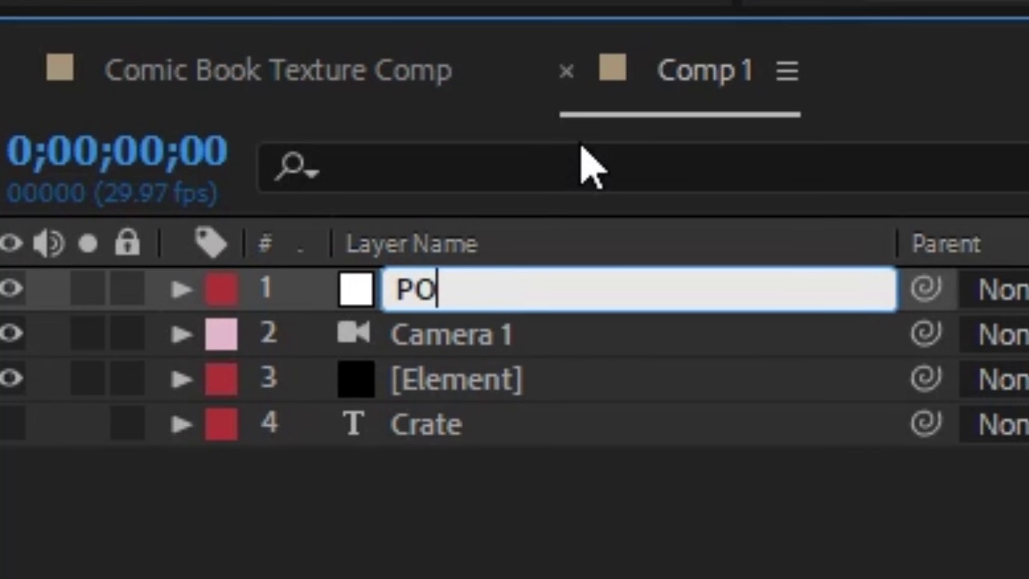
pyautogui.press('Return')
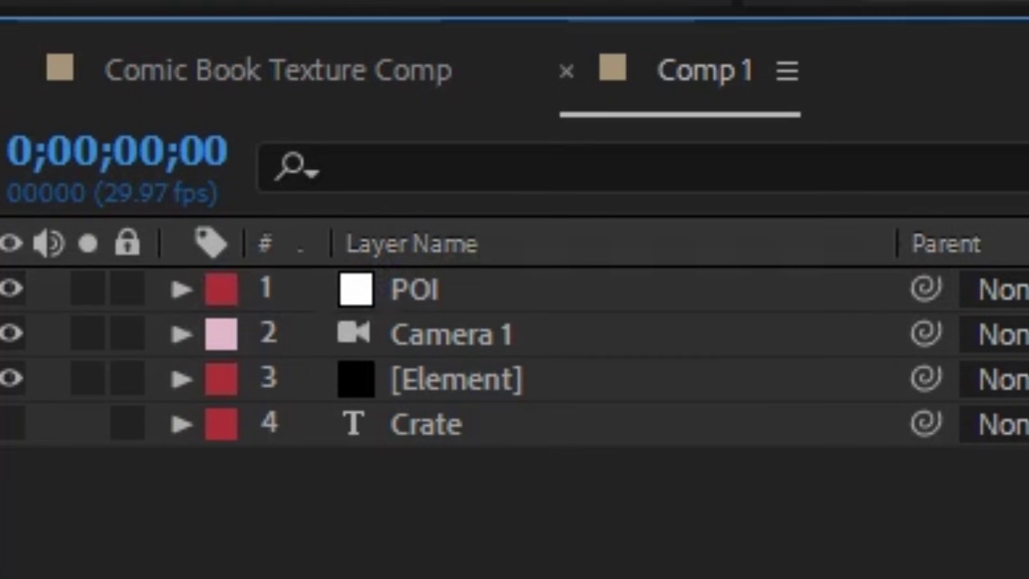
# Step: Link Camera 1's Point of Interest to the POI null's Position with a pick-whipped expression
pyautogui.click(466, 334)
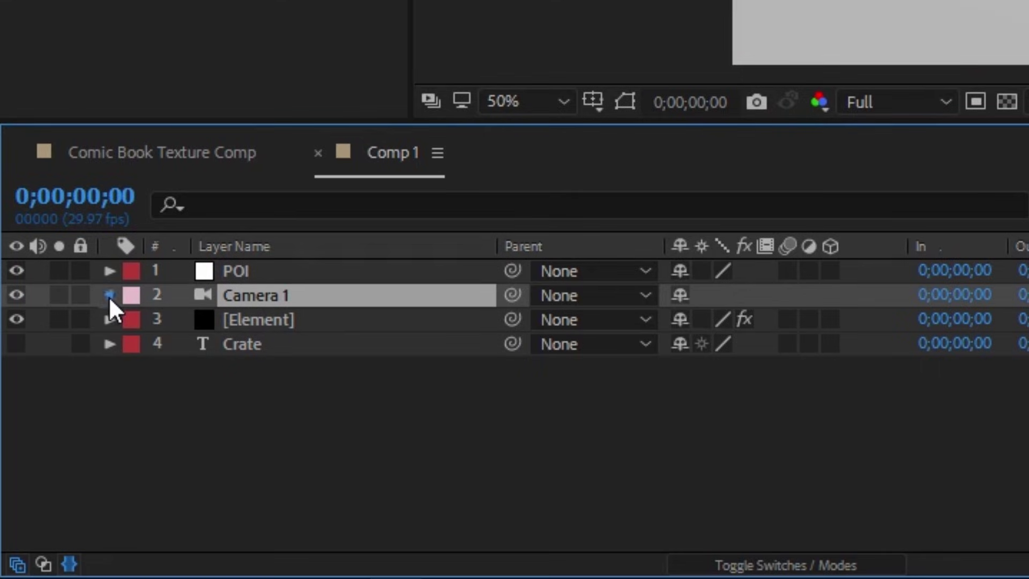
pyautogui.click(109, 295)
pyautogui.click(133, 321)
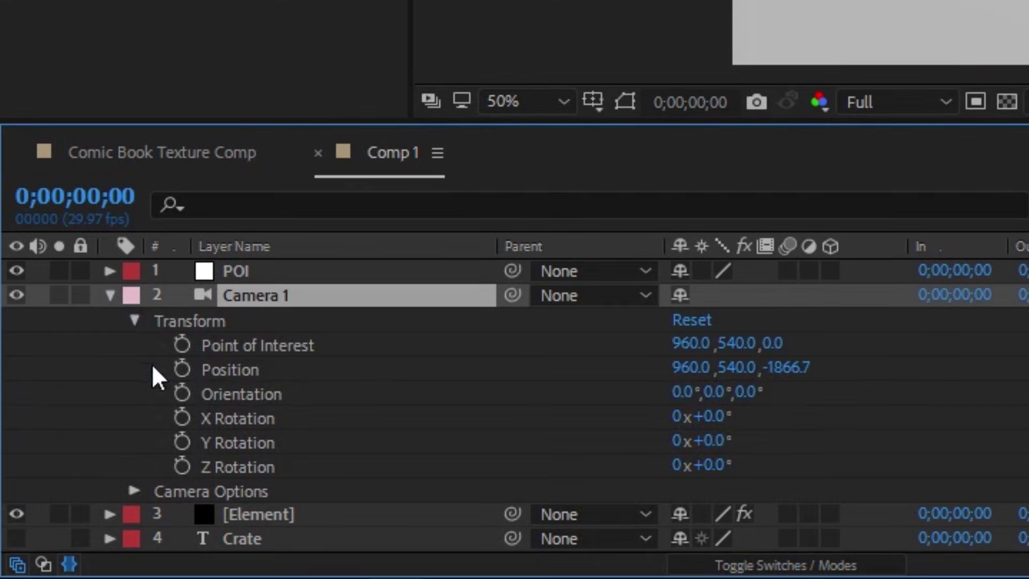
pyautogui.keyDown('alt'); pyautogui.click(186, 347); pyautogui.keyUp('alt')
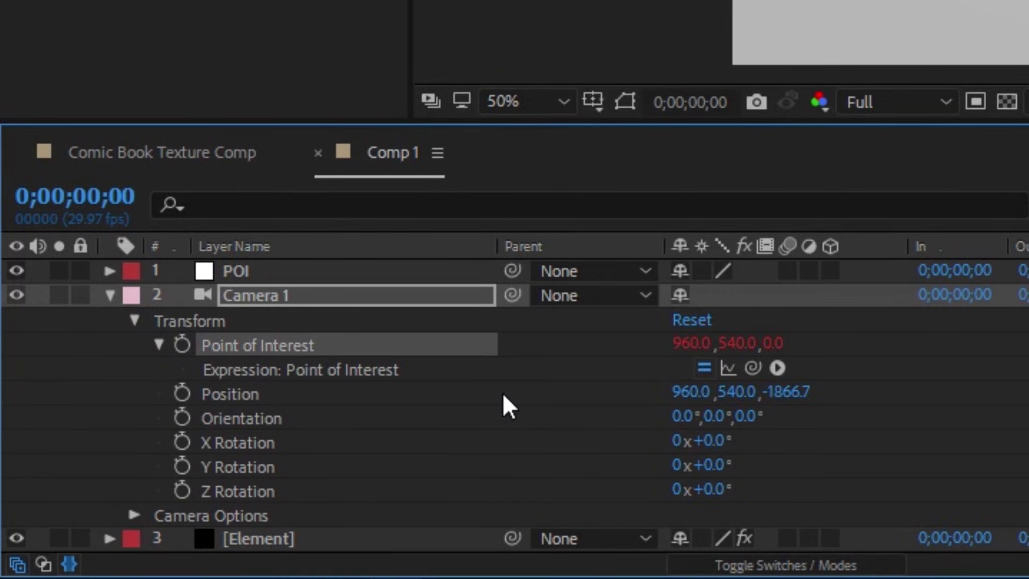
pyautogui.click(262, 273)
pyautogui.press('p')
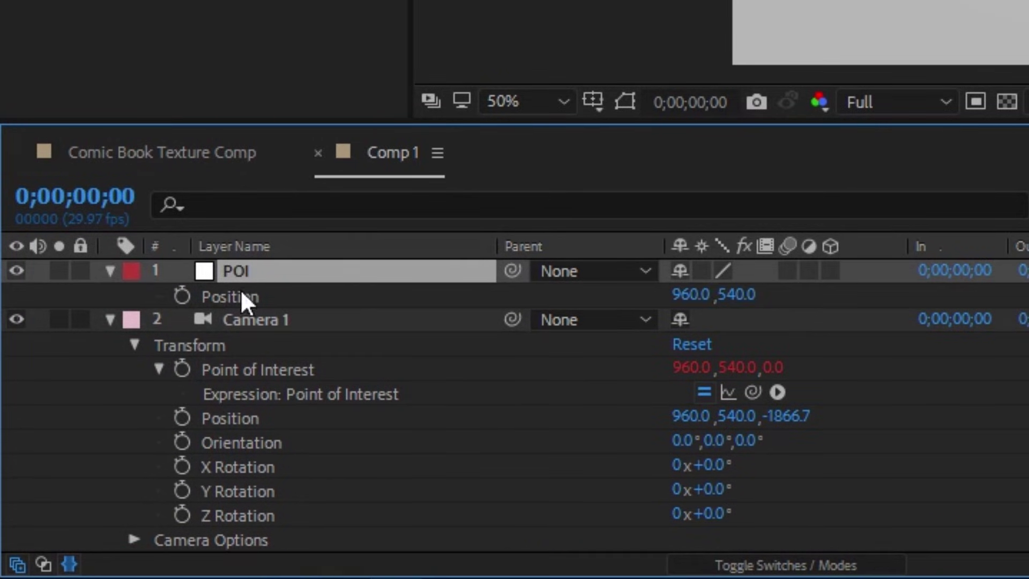
pyautogui.click(224, 369)
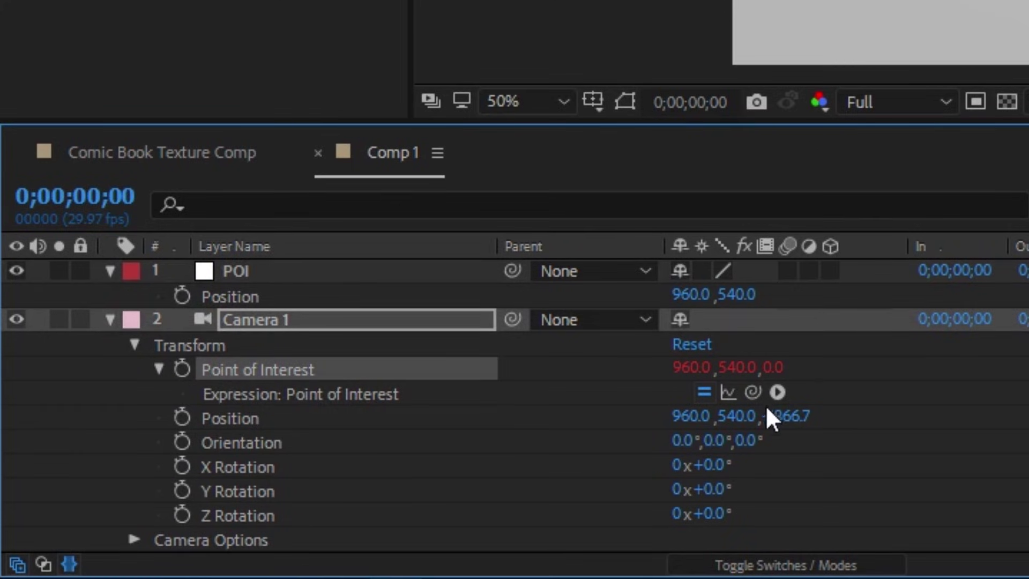
pyautogui.moveTo(753, 392); pyautogui.dragTo(299, 299)
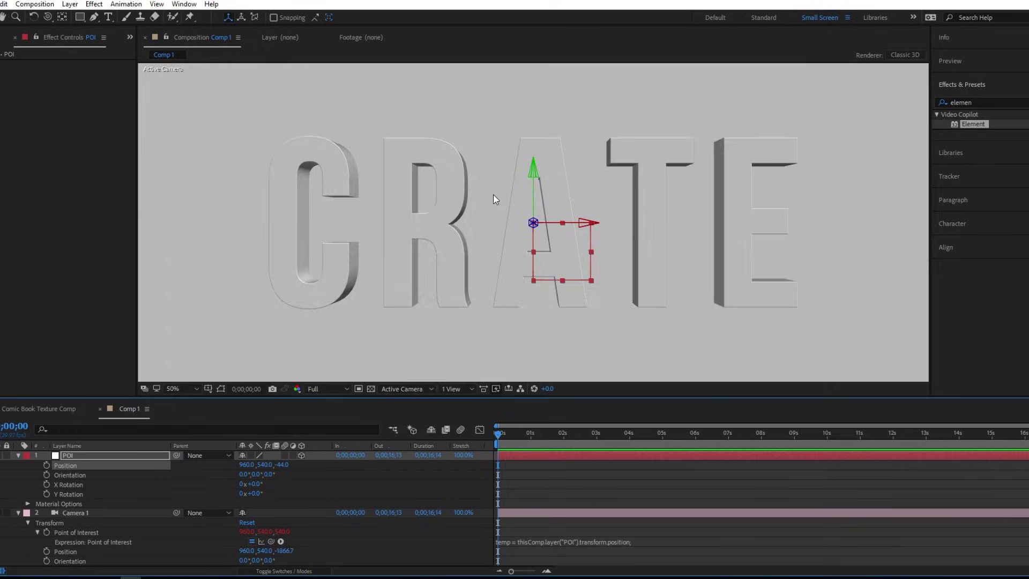
# Step: Examine the CRATE lettering, wall and camera in the Front, Left and Top views, and return to the Active Camera view
pyautogui.scroll(-1, 508, 208)
pyautogui.moveTo(531, 252); pyautogui.dragTo(479, 243)
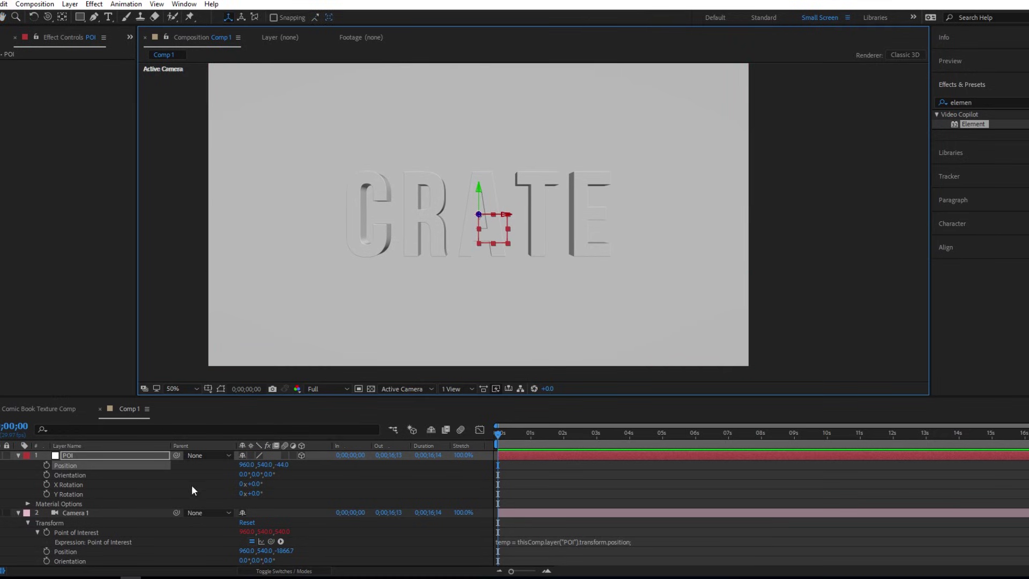
pyautogui.moveTo(313, 285); pyautogui.dragTo(343, 300)
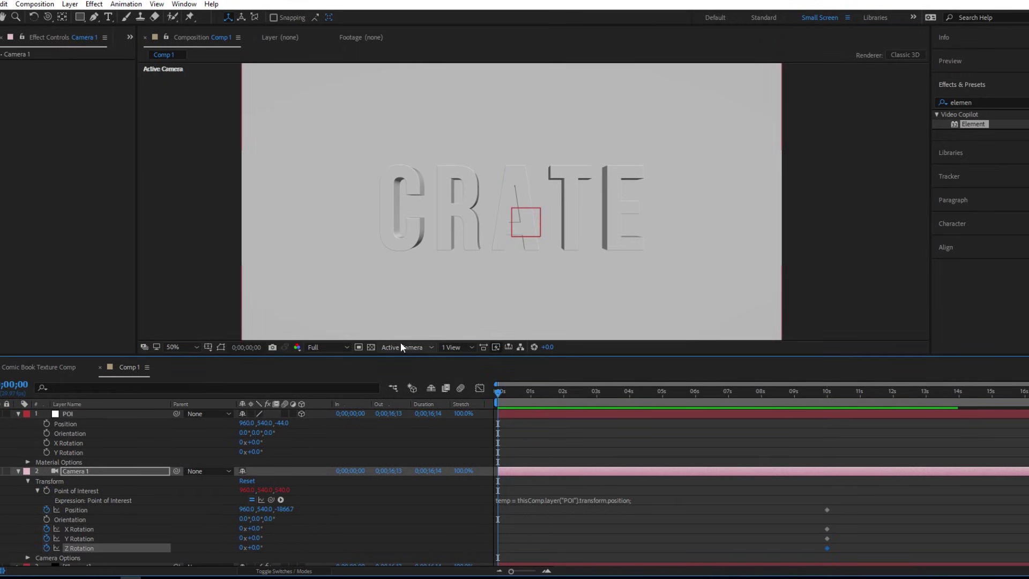
pyautogui.click(401, 346)
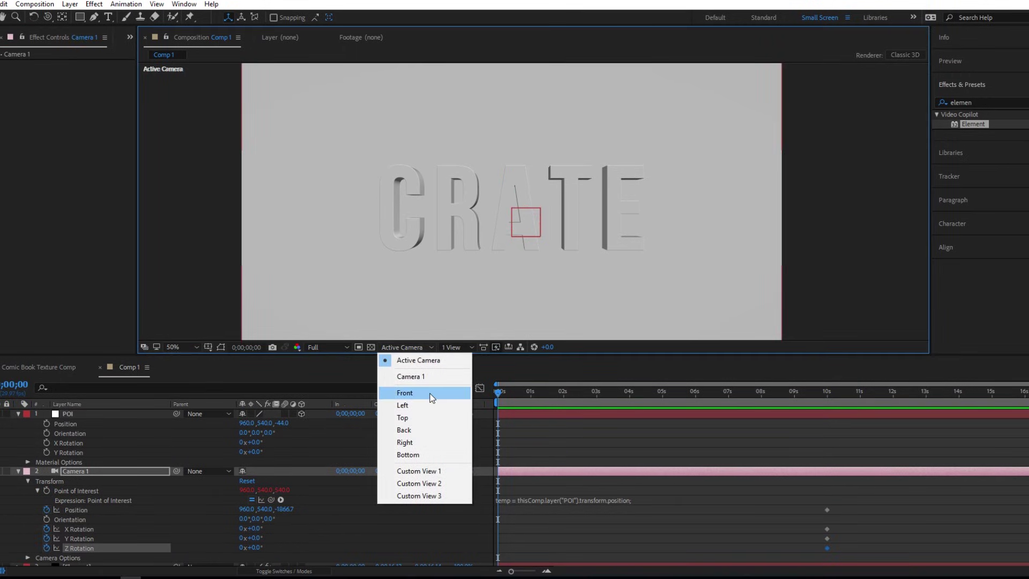
pyautogui.click(420, 392)
pyautogui.click(405, 346)
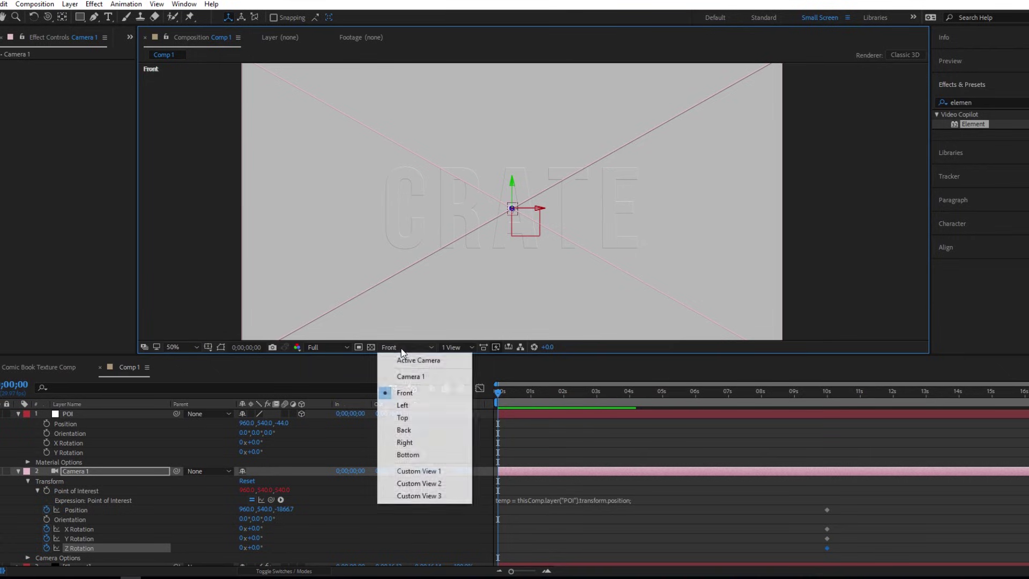
pyautogui.click(403, 405)
pyautogui.click(403, 347)
pyautogui.click(430, 418)
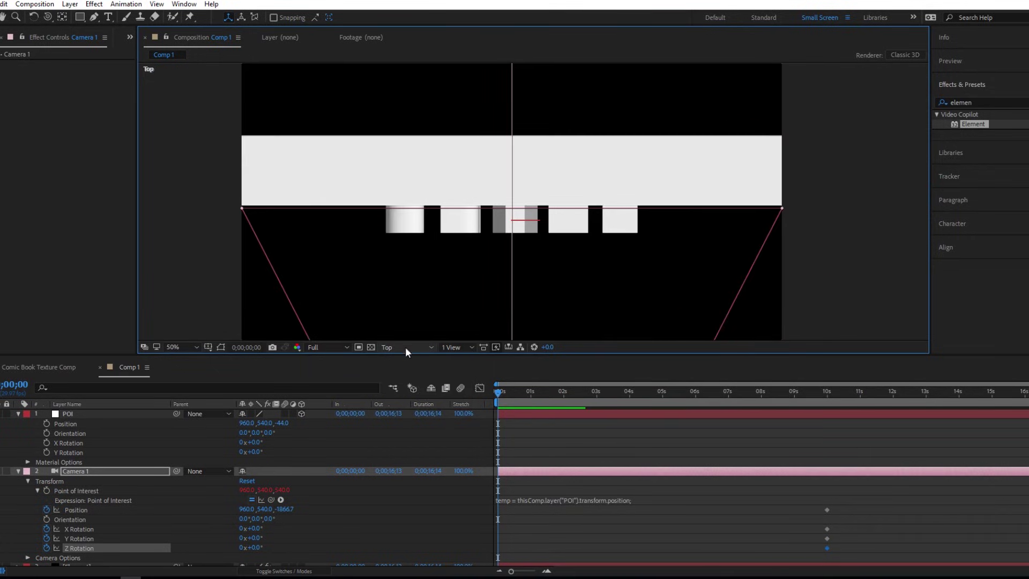
pyautogui.click(405, 346)
pyautogui.click(702, 473)
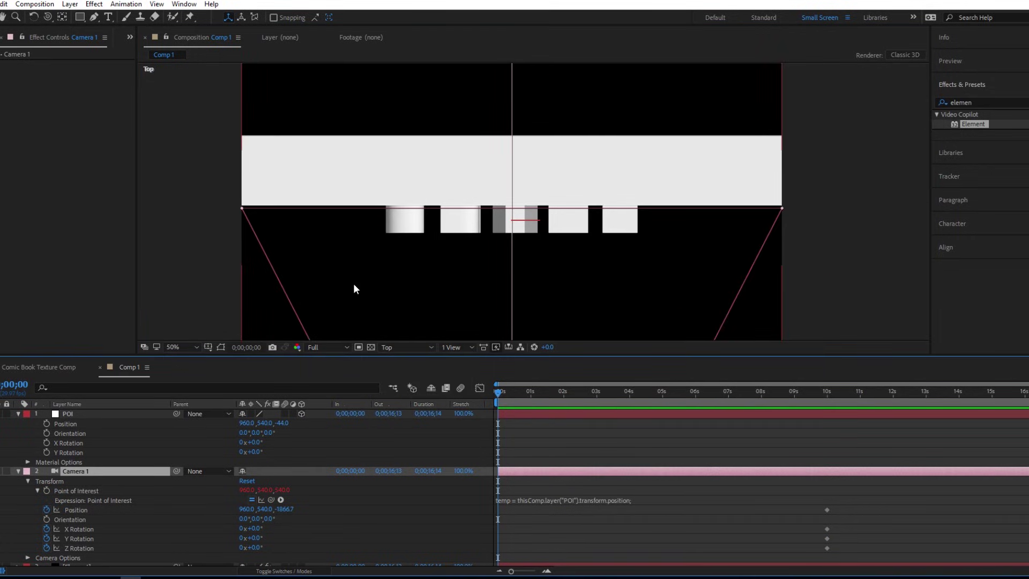
pyautogui.click(405, 347)
pyautogui.click(403, 360)
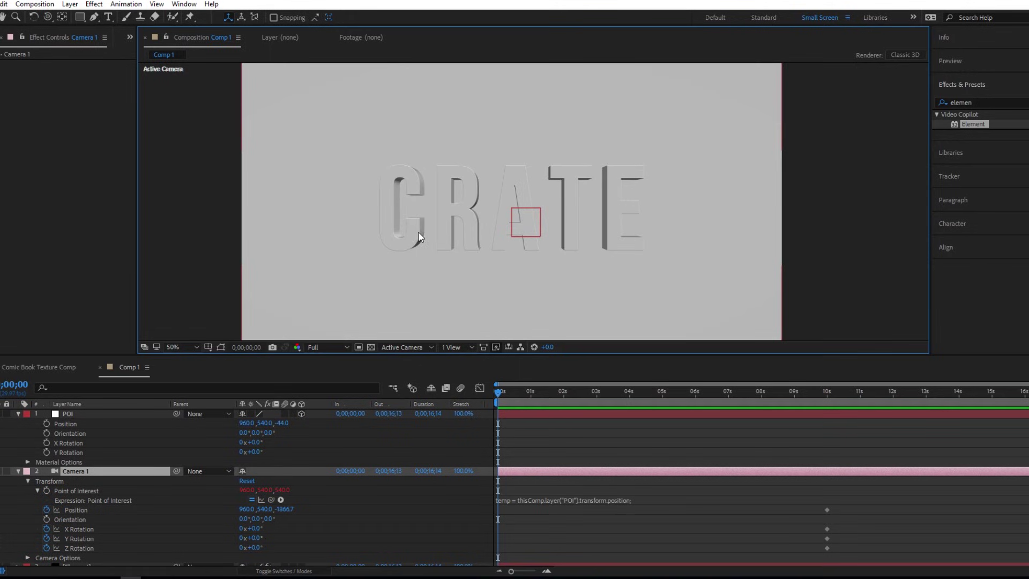
# Step: In the Top view, keyframe Camera 1 at 0;00;00;00 just outside the letter C, at about 460.7, 540, -35.5
pyautogui.press('/')
pyautogui.moveTo(516, 268); pyautogui.dragTo(660, 252)
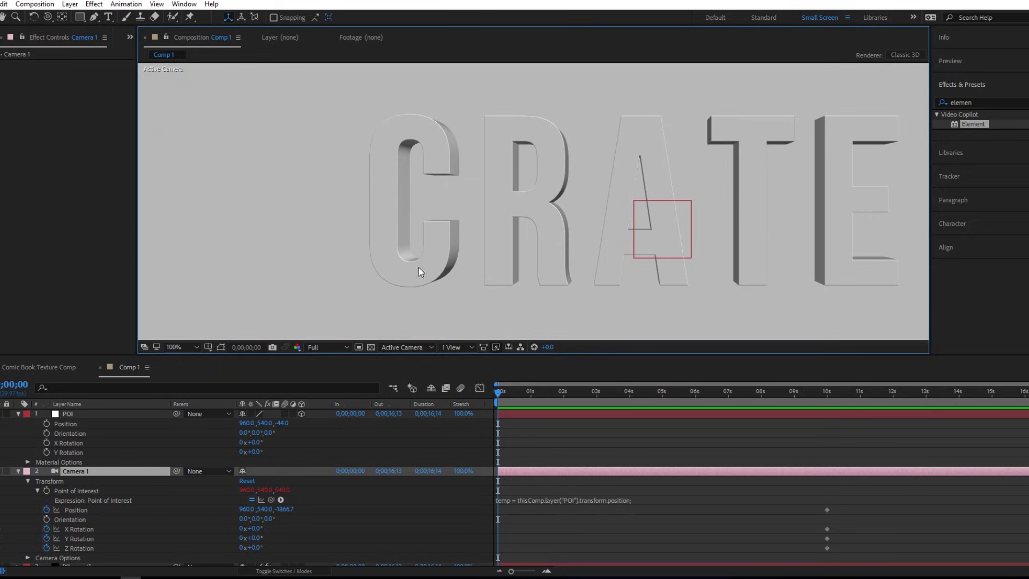
pyautogui.click(431, 346)
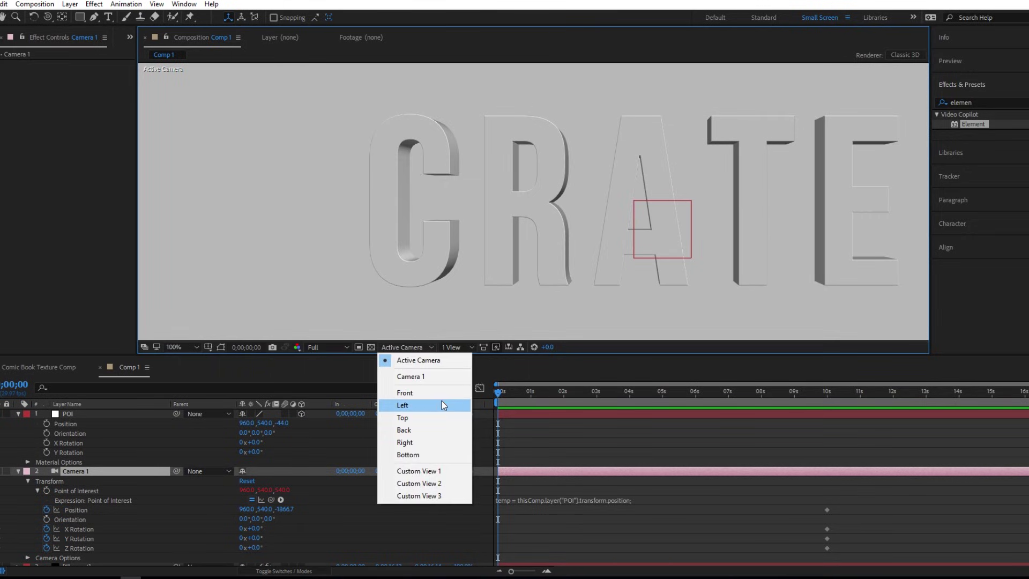
pyautogui.click(443, 417)
pyautogui.scroll(-6, 533, 327)
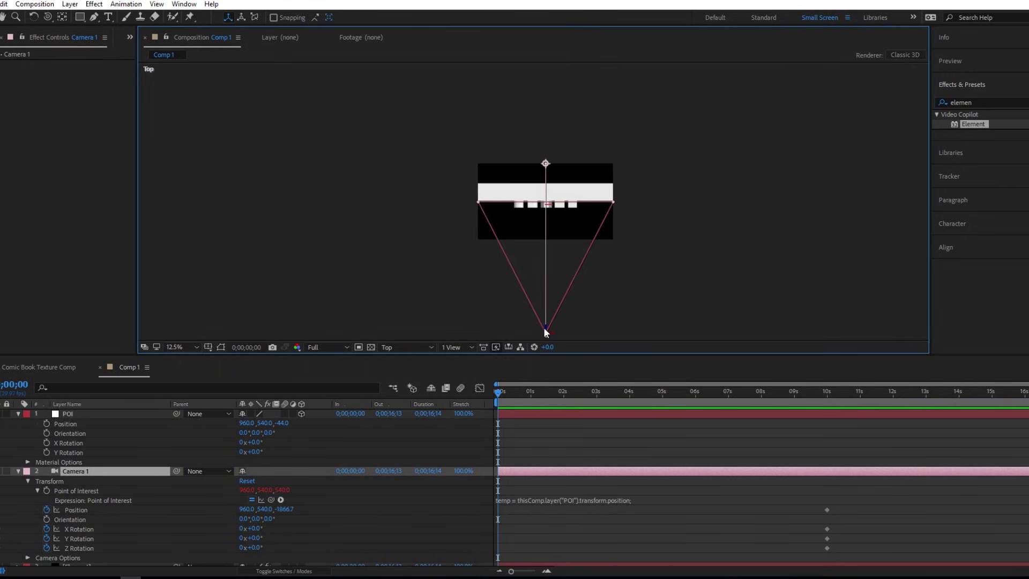
pyautogui.moveTo(545, 330); pyautogui.dragTo(549, 222)
pyautogui.scroll(6, 549, 224)
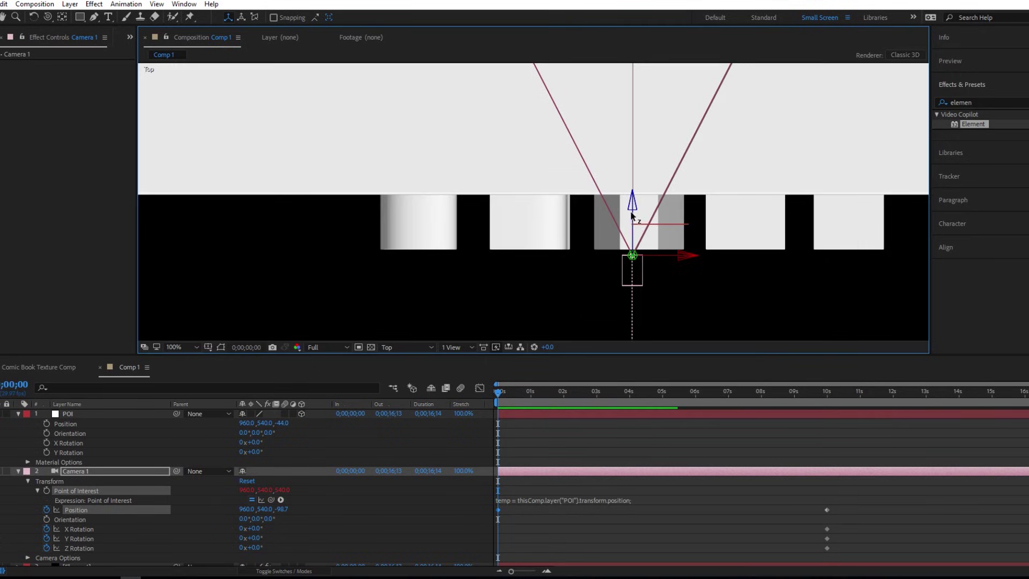
pyautogui.moveTo(632, 256); pyautogui.dragTo(396, 236)
pyautogui.moveTo(357, 283); pyautogui.dragTo(354, 261)
pyautogui.moveTo(402, 220); pyautogui.dragTo(399, 219)
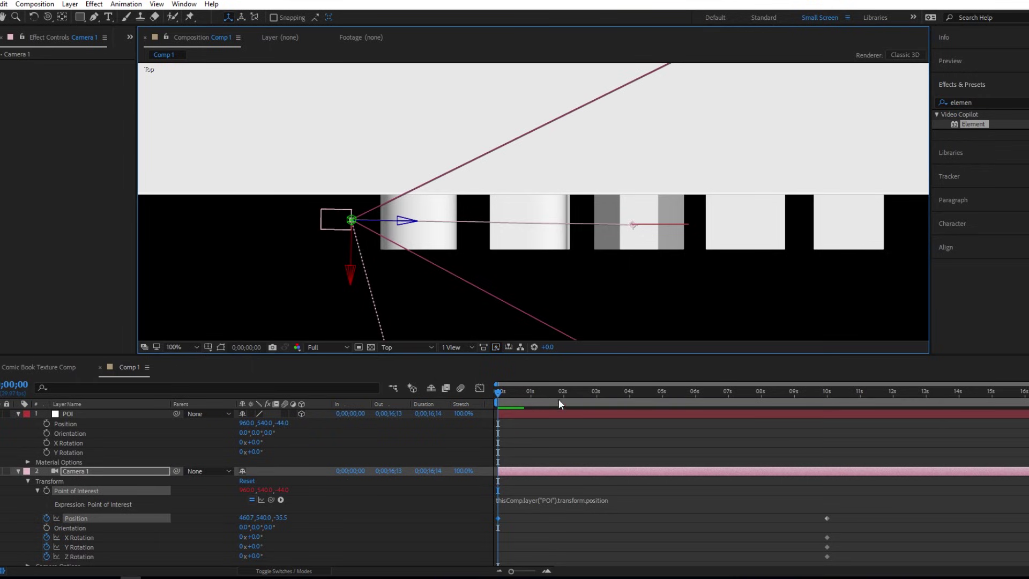
# Step: Switch to the Active Camera view, keyframe Camera 1's Z Rotation at 90° at 0;00;00;00, and preview the move
pyautogui.click(411, 349)
pyautogui.click(412, 358)
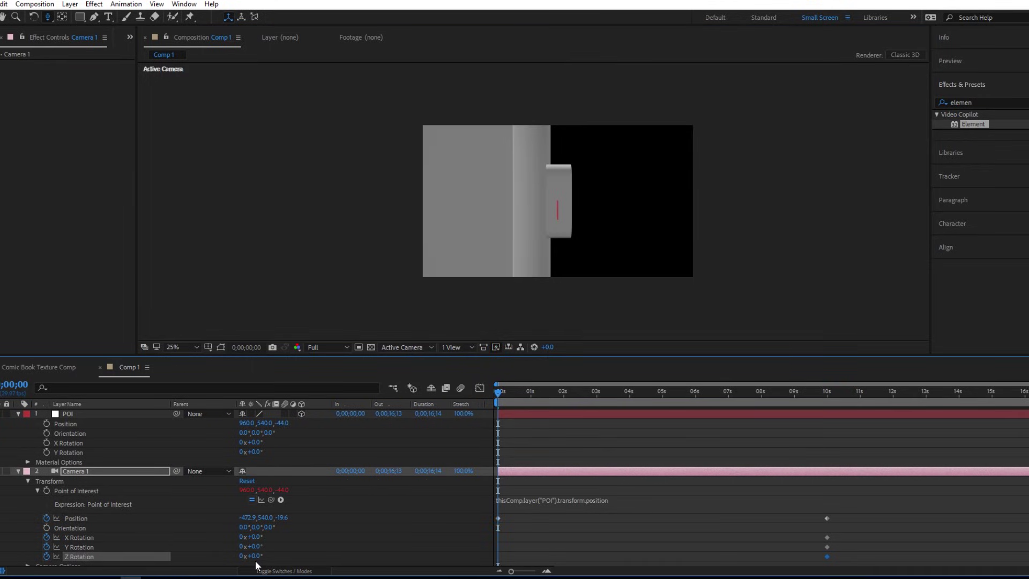
pyautogui.moveTo(261, 557); pyautogui.dragTo(305, 557)
pyautogui.click(331, 531)
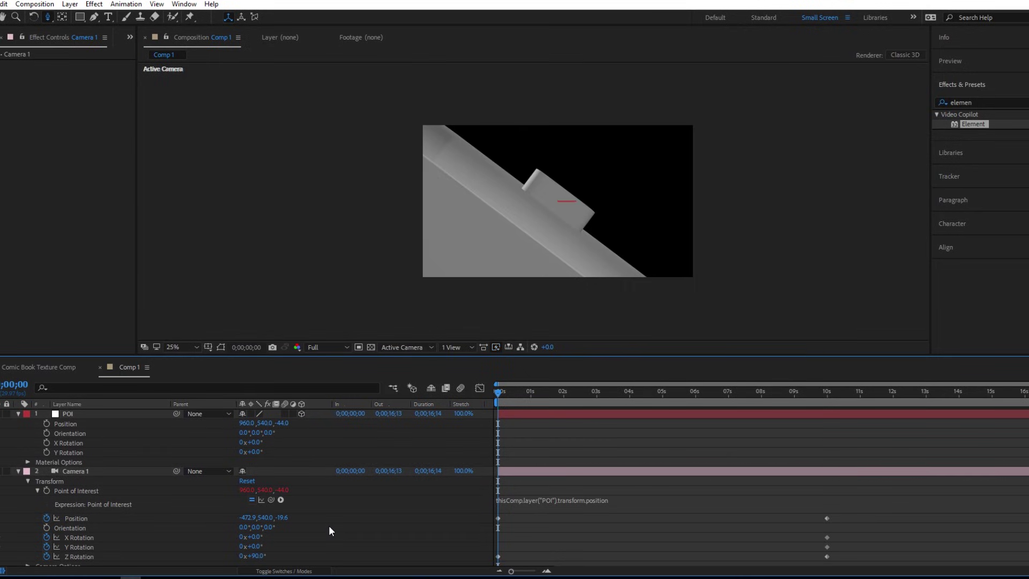
pyautogui.press('.')
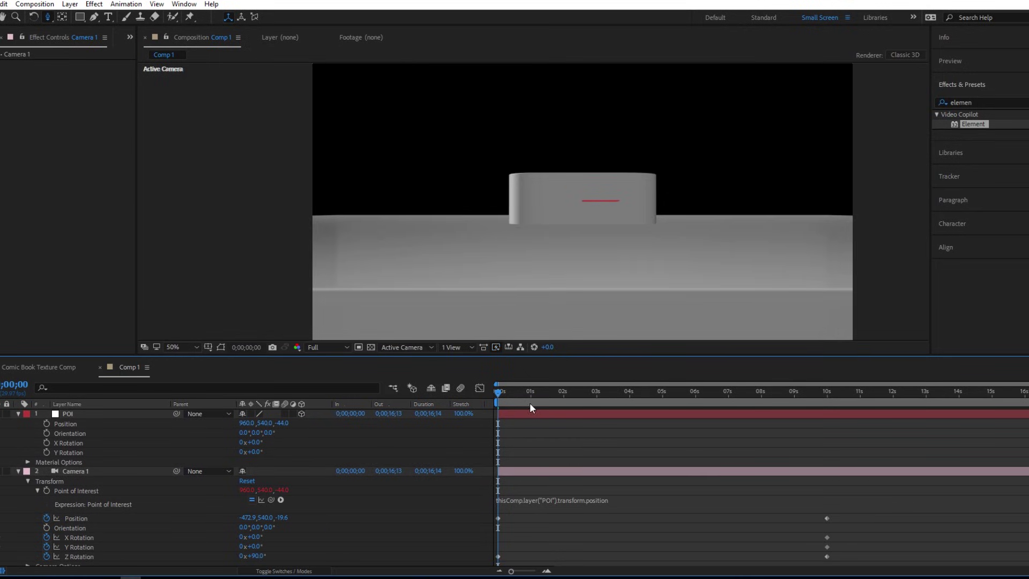
pyautogui.press('space')
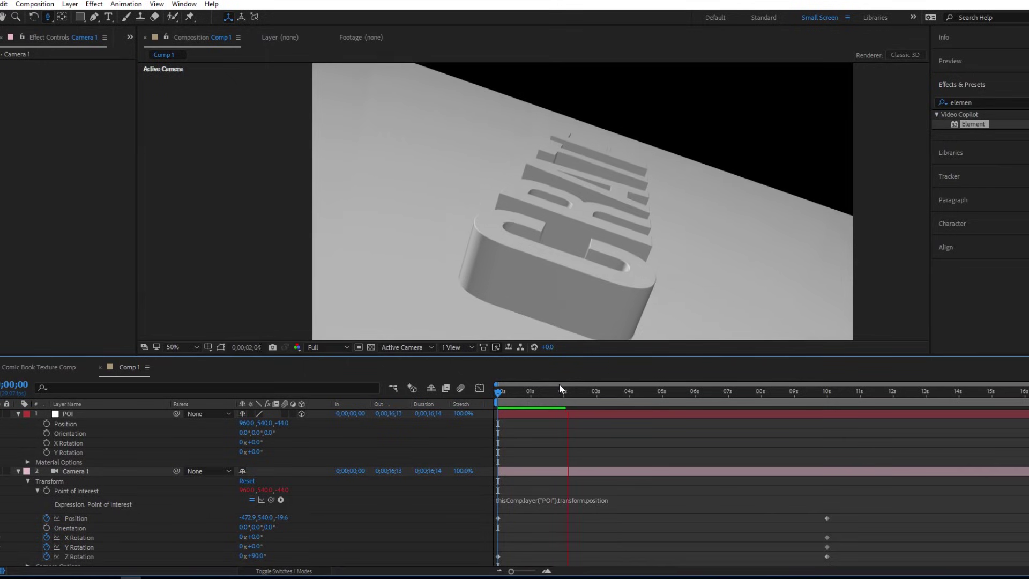
pyautogui.click(182, 347)
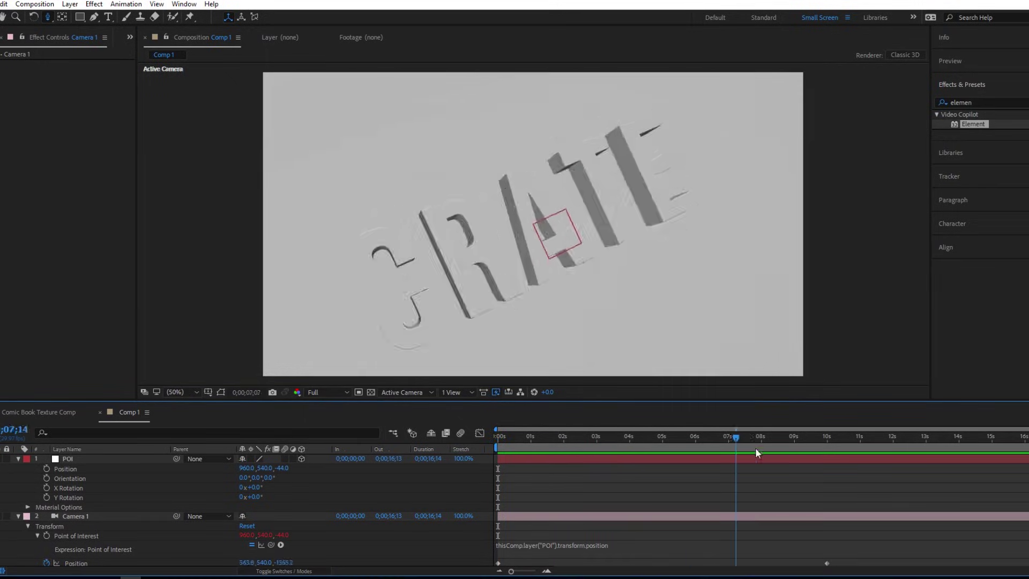
# Step: At 0;00;04;01, reposition Camera 1 above the letter A using the Top and Left views, at about 959.3, 305, -41
pyautogui.moveTo(755, 448); pyautogui.dragTo(631, 432)
pyautogui.click(405, 392)
pyautogui.click(413, 452)
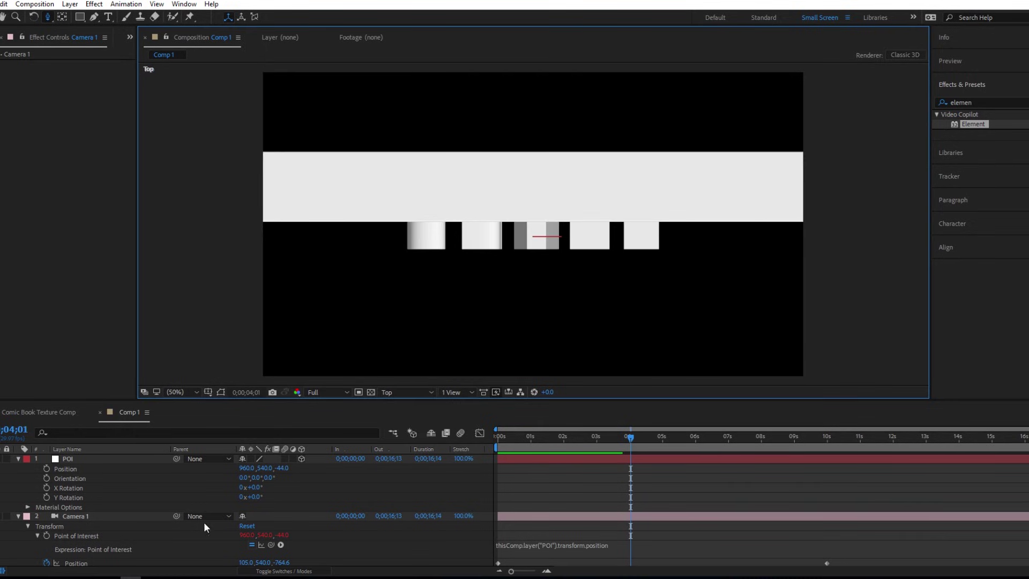
pyautogui.click(86, 515)
pyautogui.click(499, 563)
pyautogui.press('v')
pyautogui.scroll(2, 346, 222)
pyautogui.moveTo(346, 222); pyautogui.dragTo(568, 97)
pyautogui.click(403, 392)
pyautogui.click(413, 443)
pyautogui.click(405, 392)
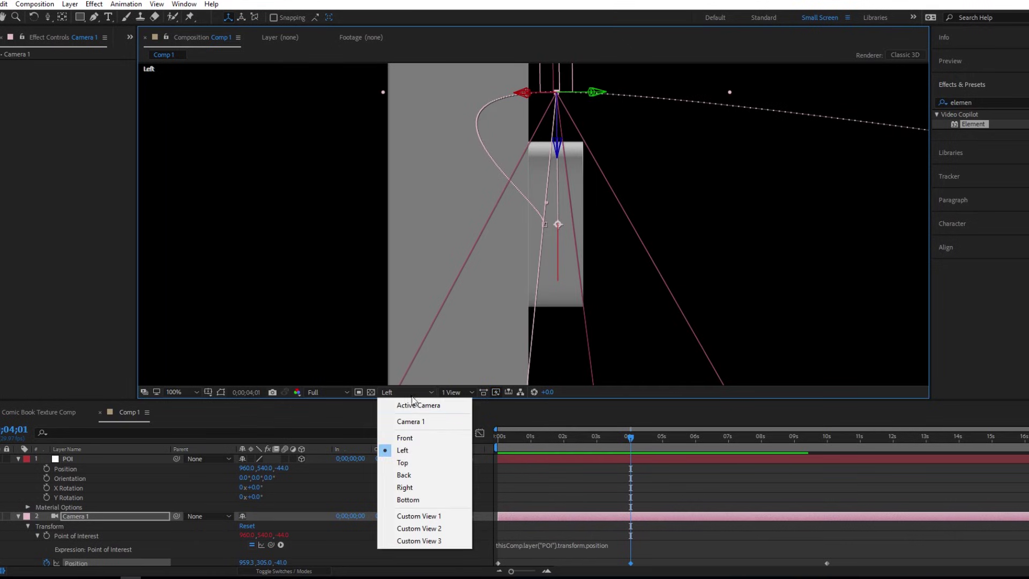
pyautogui.click(415, 404)
# Step: Preview the camera move from the start in Custom View 1 and in the Active Camera view
pyautogui.press('Home')
pyautogui.click(412, 392)
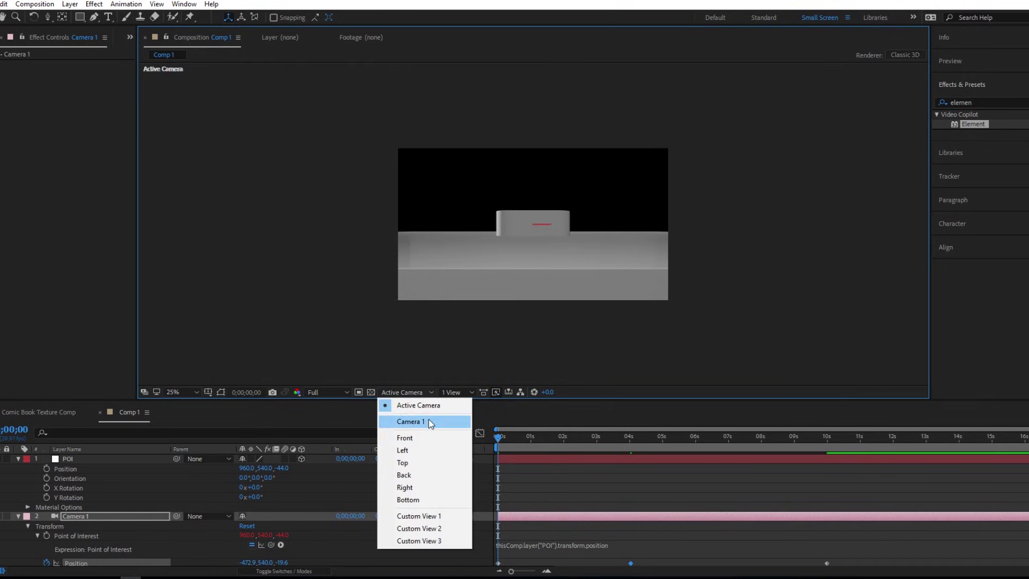
pyautogui.click(442, 517)
pyautogui.press('space')
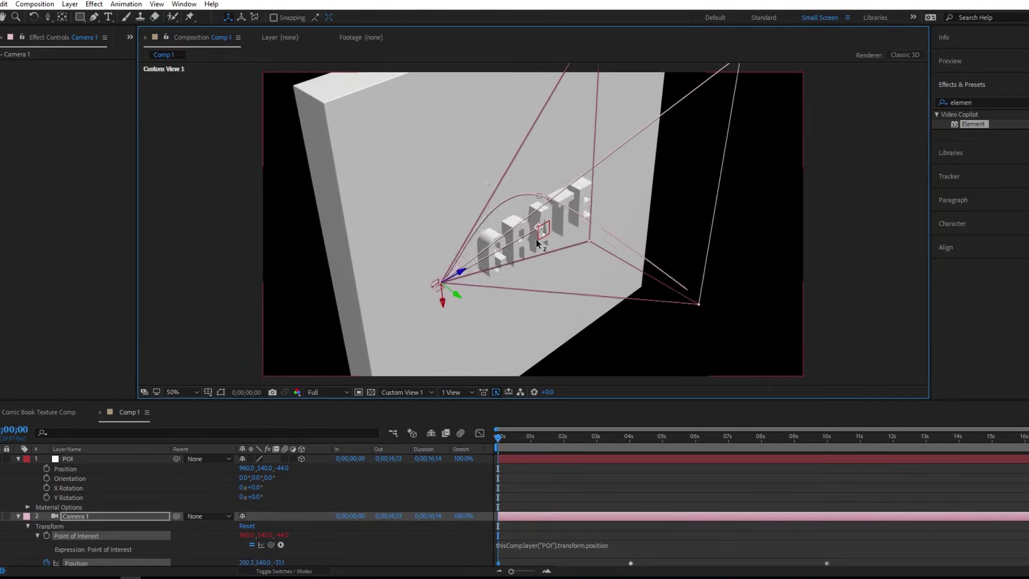
pyautogui.click(405, 392)
pyautogui.click(444, 402)
pyautogui.click(451, 391)
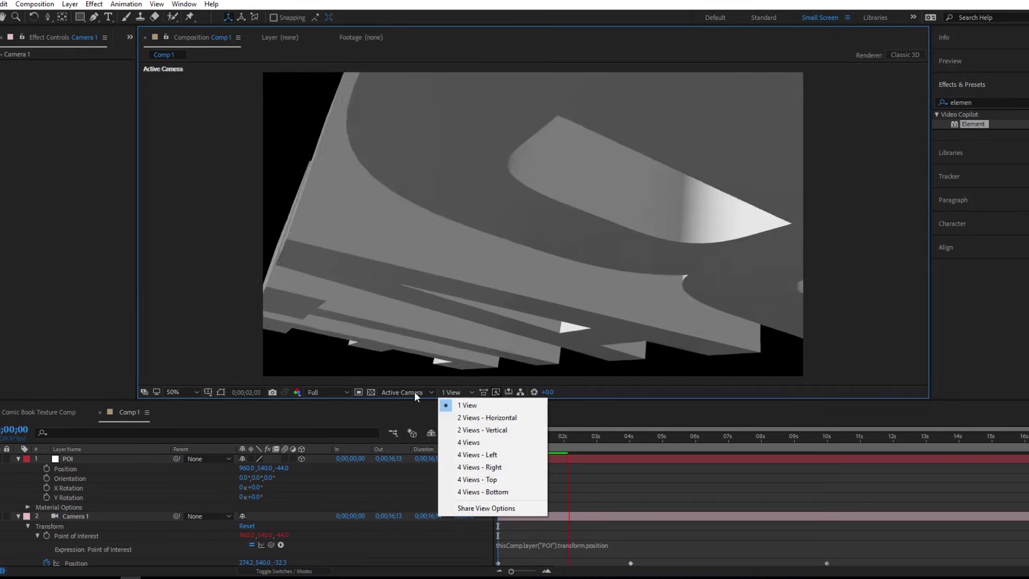
# Step: In the Top view, straighten Camera 1's motion path between its first two keyframes so it runs in front of the wall along the letters
pyautogui.click(410, 391)
pyautogui.click(432, 462)
pyautogui.click(426, 202)
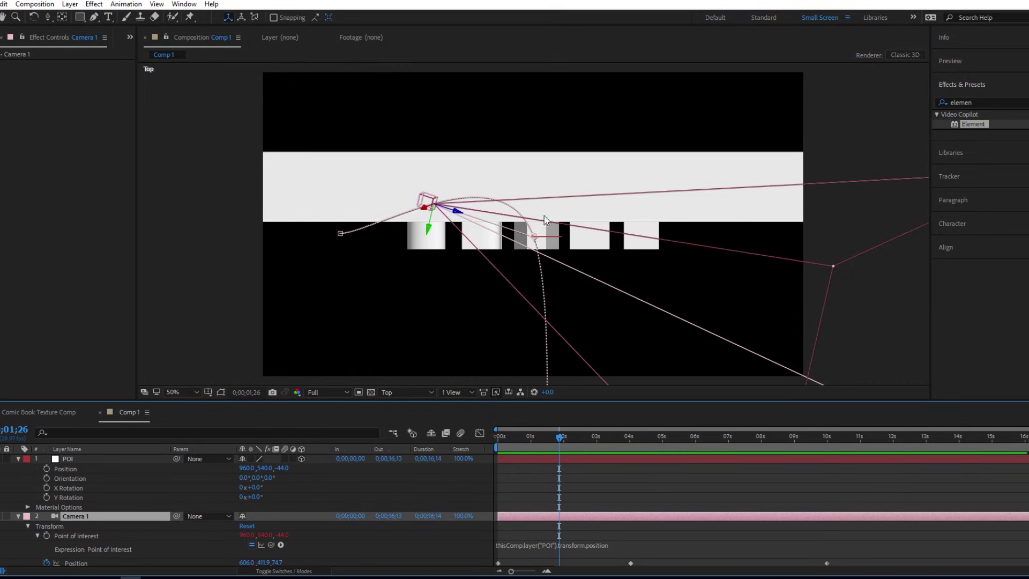
pyautogui.moveTo(559, 438); pyautogui.dragTo(581, 450)
pyautogui.scroll(3, 413, 199)
pyautogui.scroll(-2, 414, 199)
pyautogui.click(147, 242)
pyautogui.moveTo(225, 236); pyautogui.dragTo(363, 238)
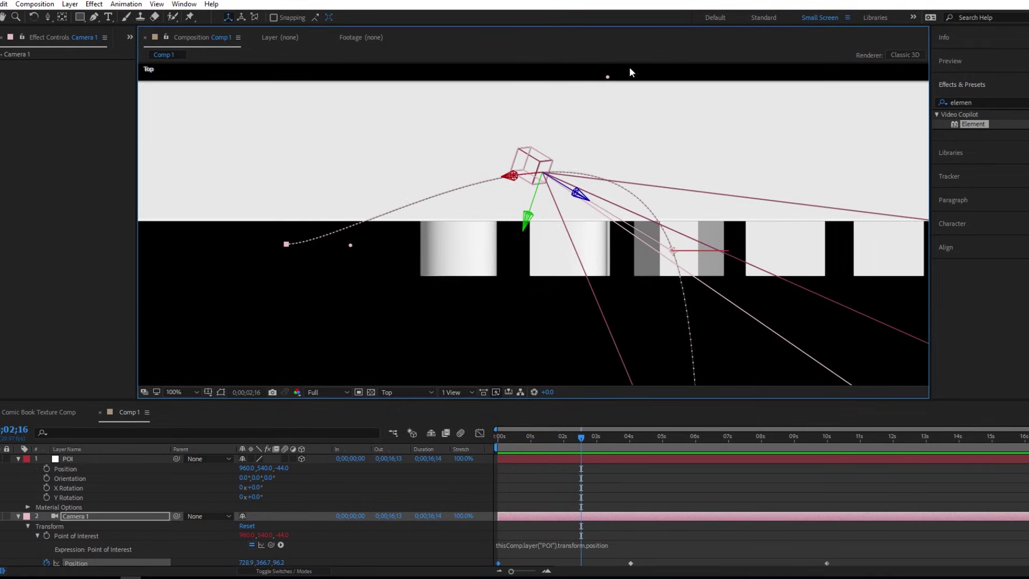
pyautogui.moveTo(606, 76); pyautogui.dragTo(674, 218)
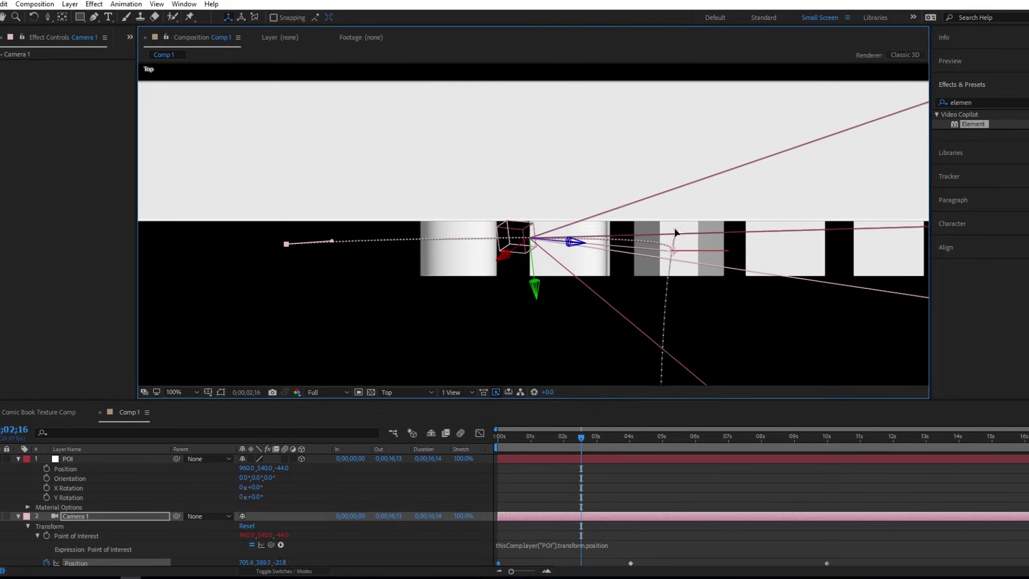
# Step: Check the camera path in the Left view and preview the move from the start in the Active Camera view
pyautogui.click(407, 392)
pyautogui.click(424, 444)
pyautogui.click(407, 392)
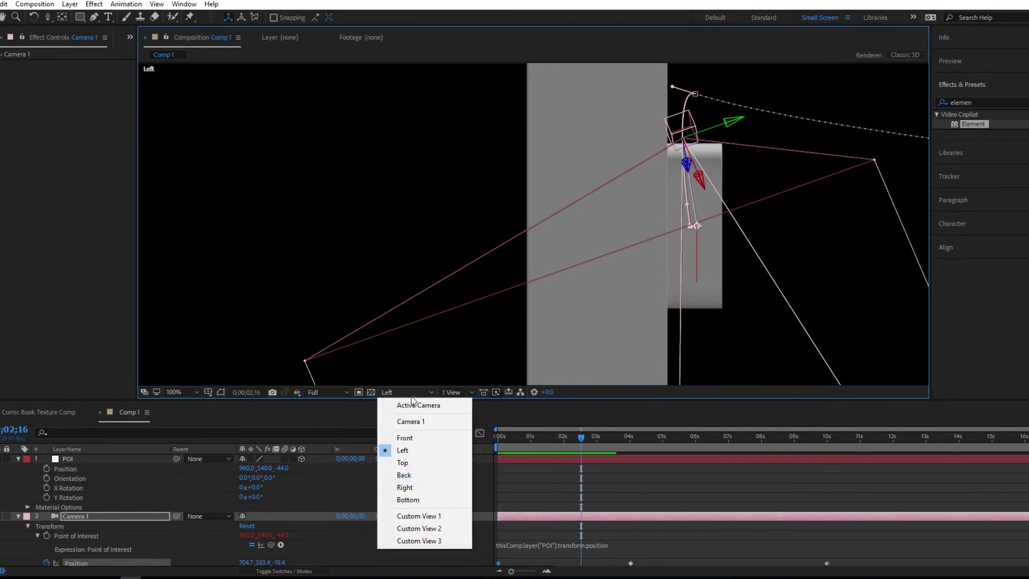
pyautogui.click(415, 402)
pyautogui.press('Home')
pyautogui.press('space')
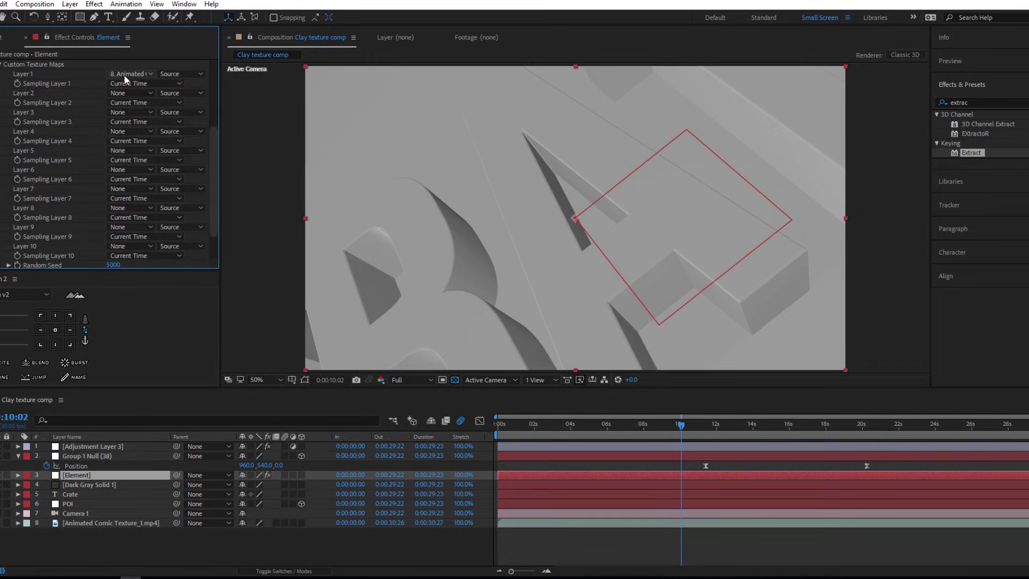
# Step: Assign the Animated Comic Texture_1.mp4 layer to Layer 1 of Element's Custom Texture Maps
pyautogui.click(124, 75)
pyautogui.click(261, 229)
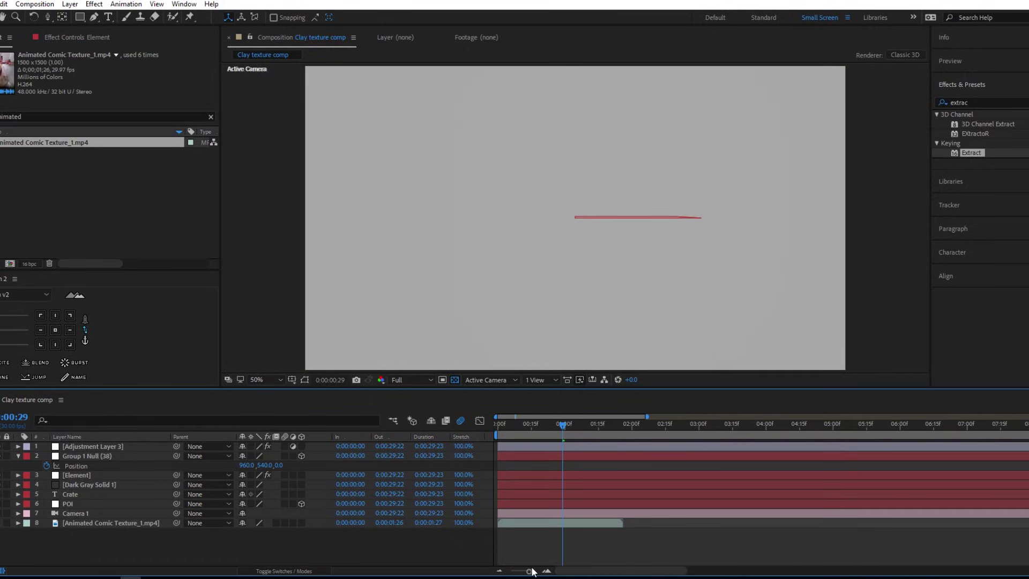
# Step: Loop the Animated Comic Texture_1.mp4 footage in its interpretation settings to cover the whole comp, and scrub through the timeline
pyautogui.moveTo(530, 571); pyautogui.dragTo(511, 571)
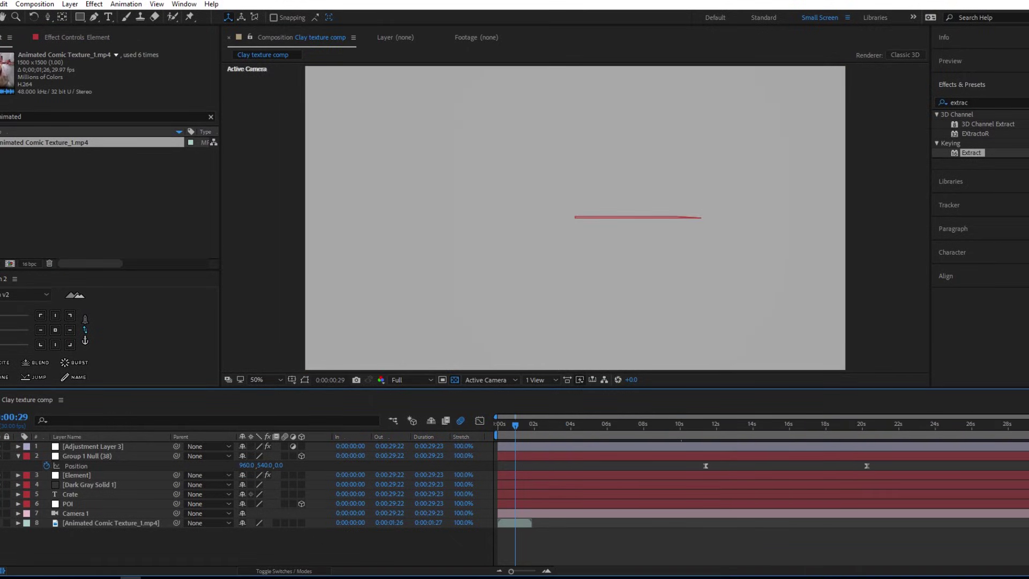
pyautogui.rightClick(54, 141)
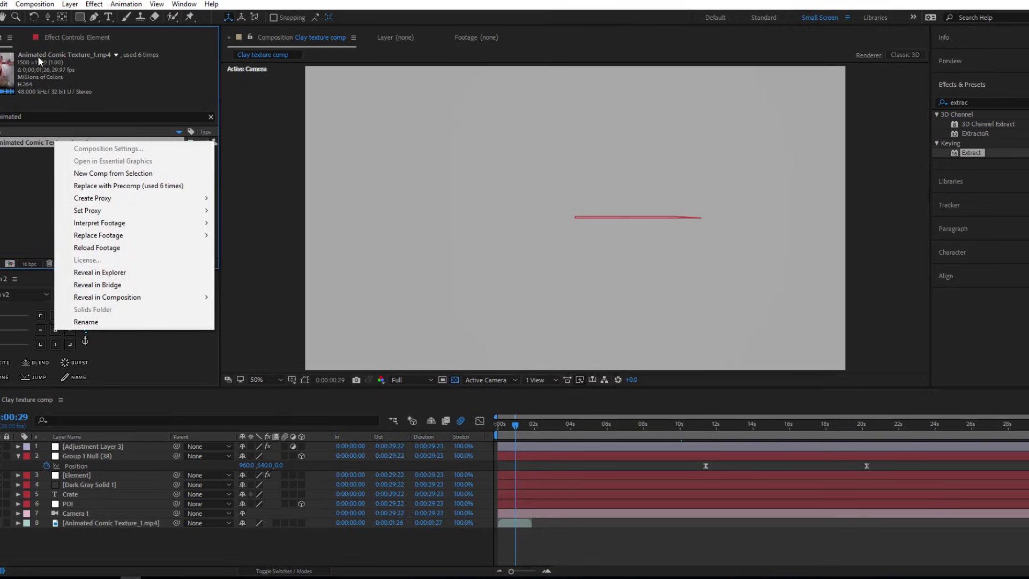
pyautogui.moveTo(150, 224)
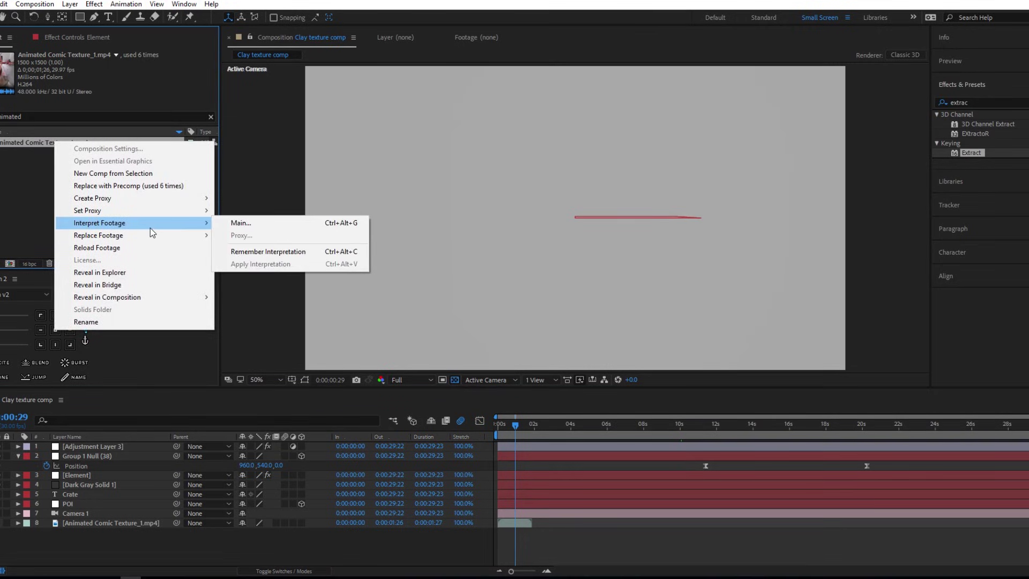
pyautogui.click(278, 221)
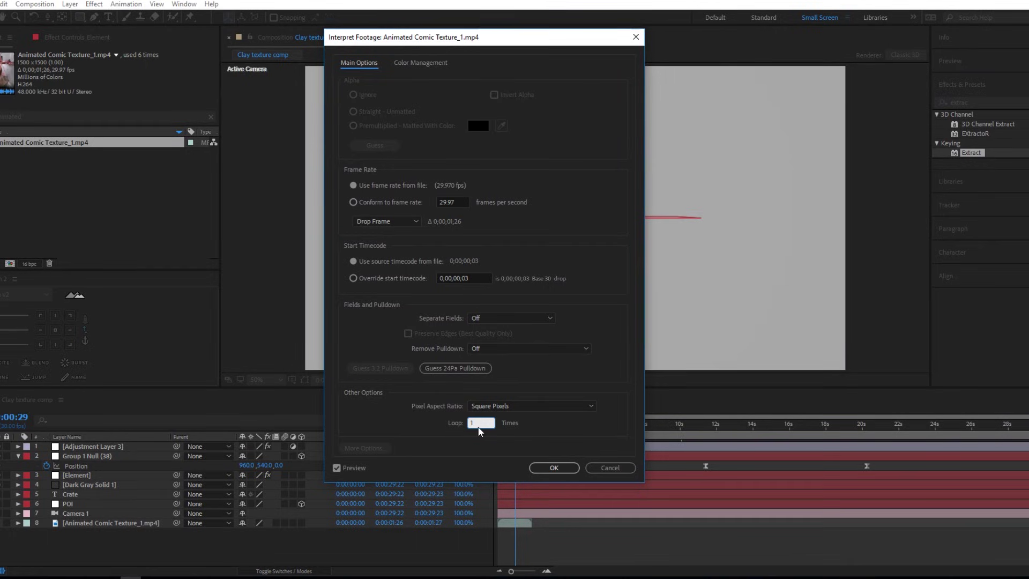
pyautogui.press('Return')
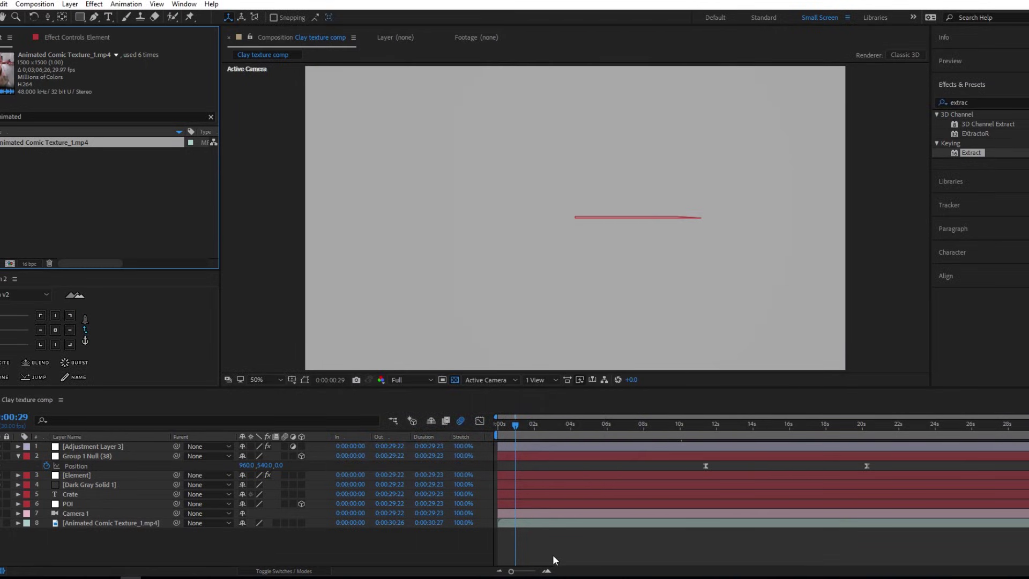
pyautogui.moveTo(515, 443); pyautogui.dragTo(932, 445)
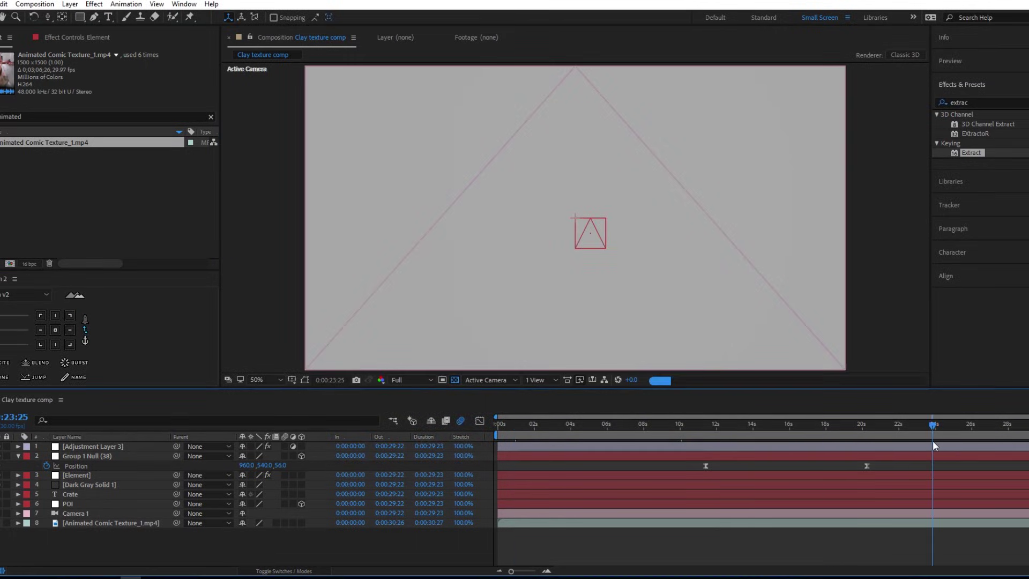
pyautogui.moveTo(868, 445); pyautogui.dragTo(848, 460)
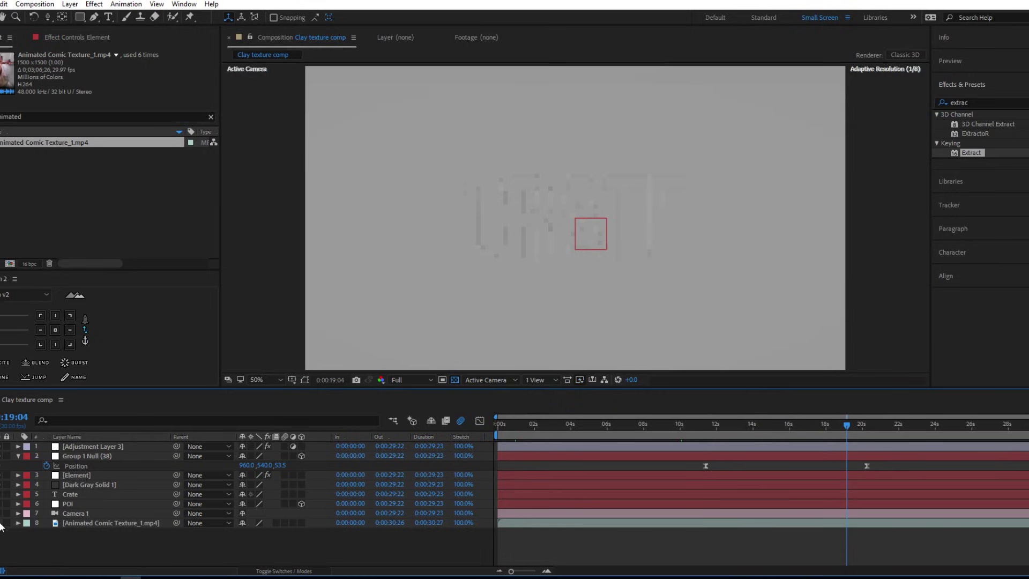
# Step: Open the Element layer's scene setup and apply Custom Layer 1 as the Diffuse texture of the Plane Model's Default material
pyautogui.click(76, 475)
pyautogui.click(31, 88)
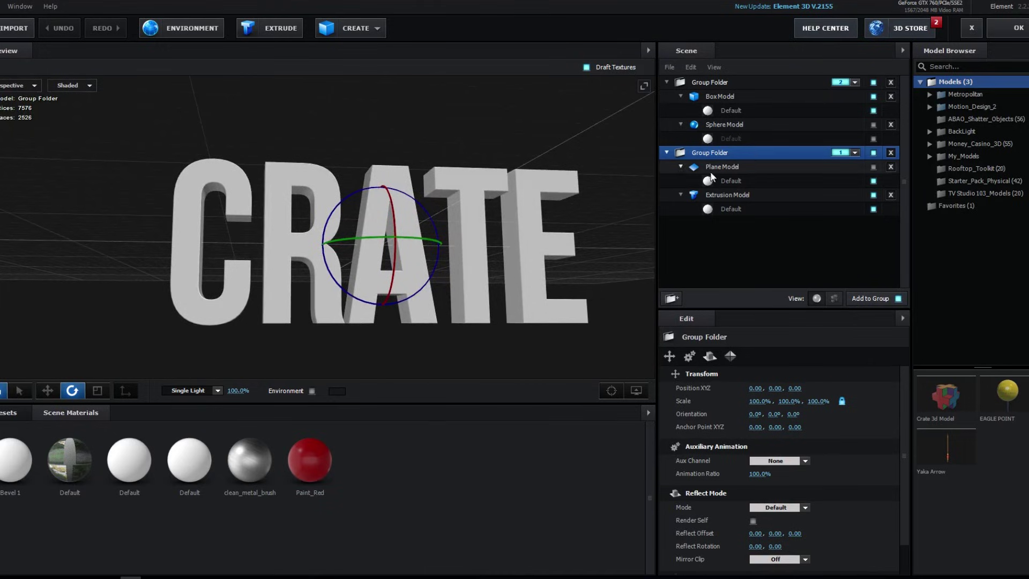
pyautogui.click(708, 183)
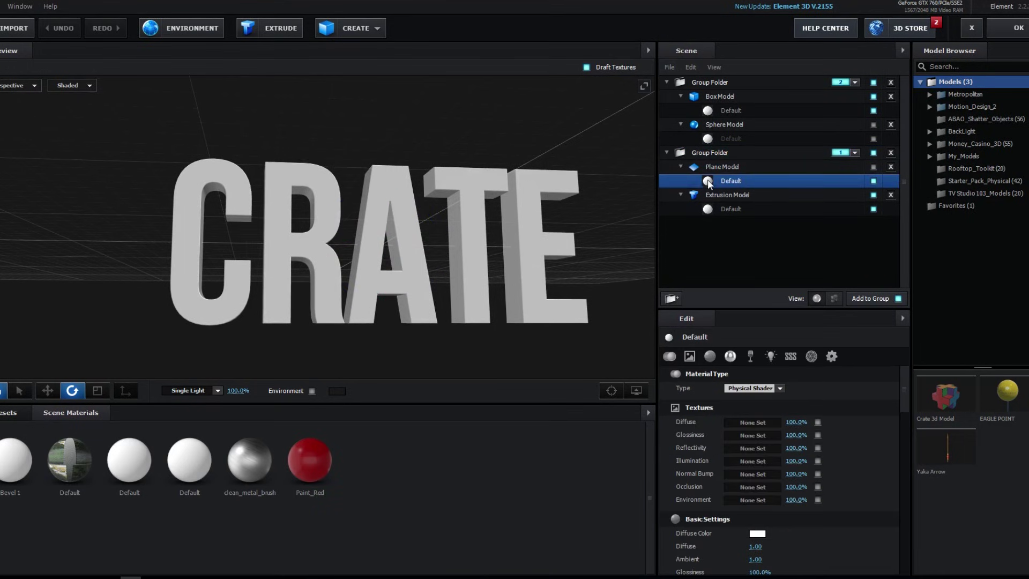
pyautogui.click(752, 422)
pyautogui.click(749, 355)
pyautogui.click(758, 371)
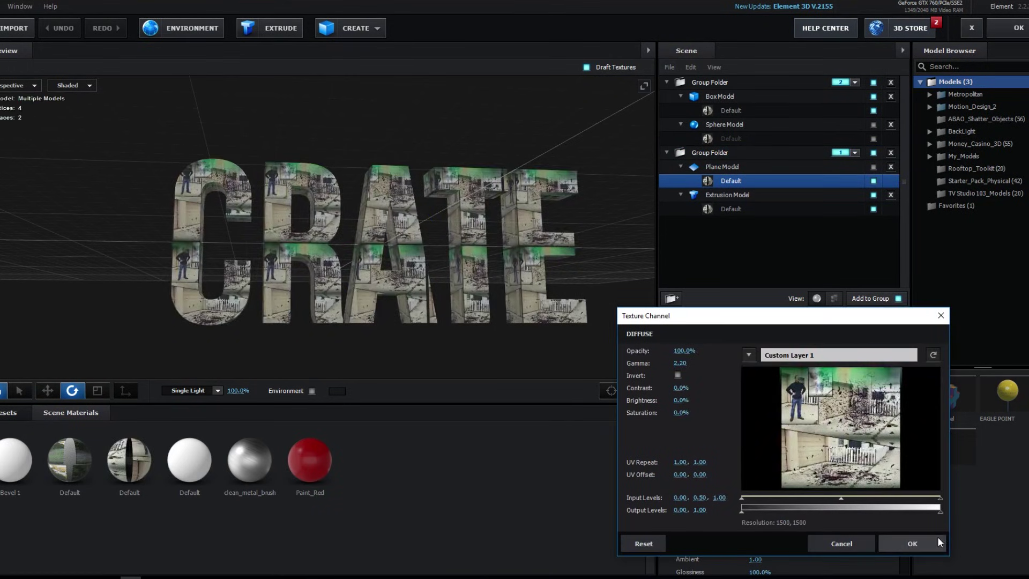
pyautogui.click(937, 539)
# Step: Set the texture mapping of the CRATE Extrusion Model to Box (Preserve Aspect)
pyautogui.moveTo(100, 275); pyautogui.dragTo(131, 289)
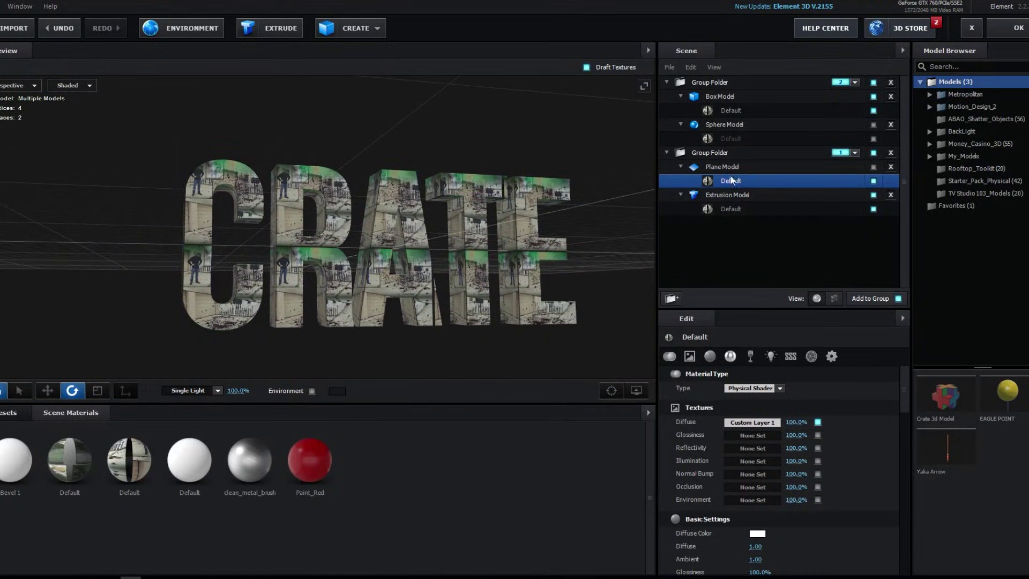
pyautogui.click(727, 195)
pyautogui.moveTo(387, 360)
pyautogui.mouseDown()
pyautogui.moveTo(426, 363)
pyautogui.moveTo(404, 362)
pyautogui.mouseUp()
pyautogui.click(800, 466)
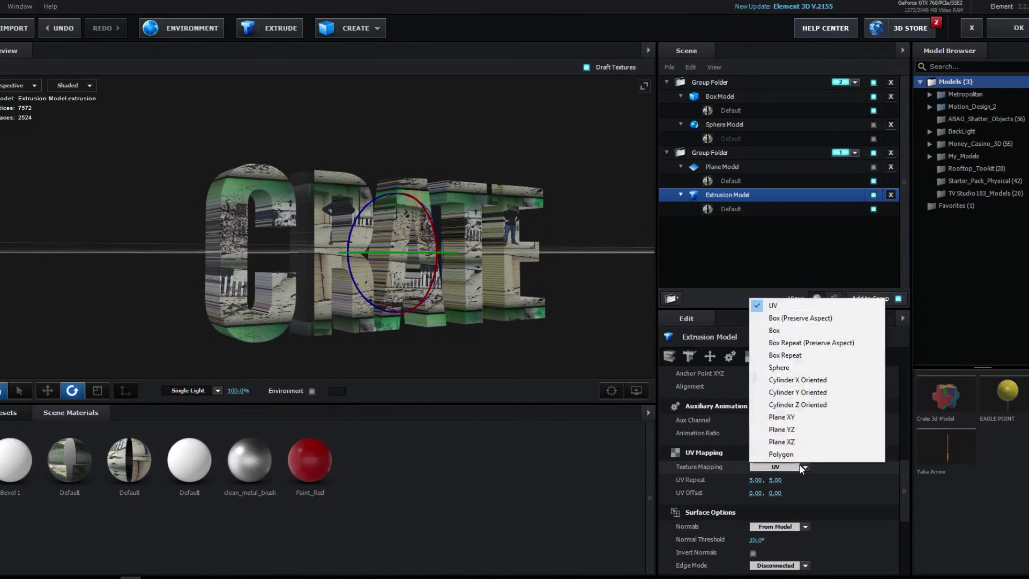
pyautogui.click(786, 320)
pyautogui.moveTo(513, 344); pyautogui.dragTo(489, 347)
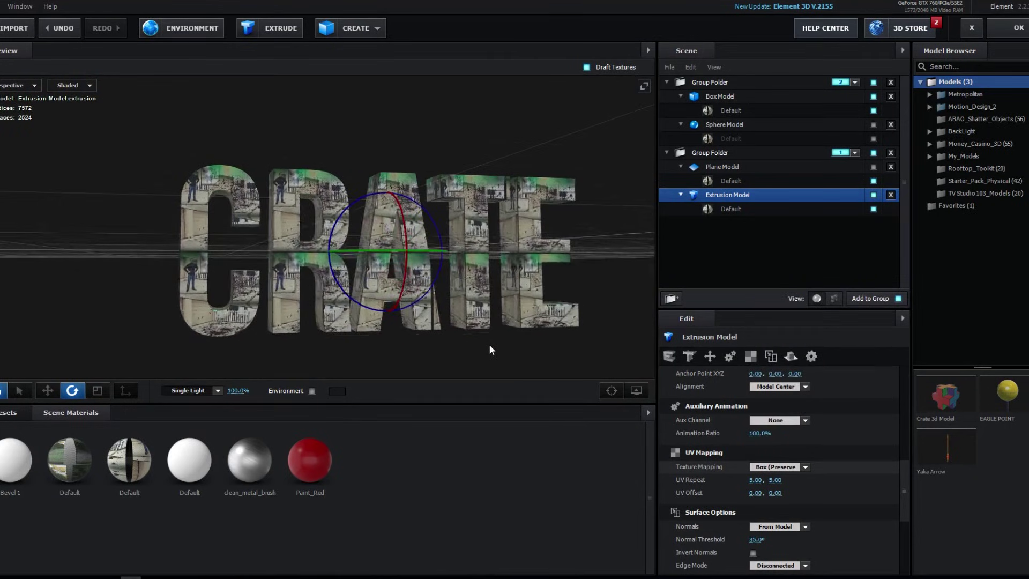
# Step: Set the Extrusion Model's UV Repeat to 2.00, 2.00
pyautogui.click(755, 479)
pyautogui.write('2')
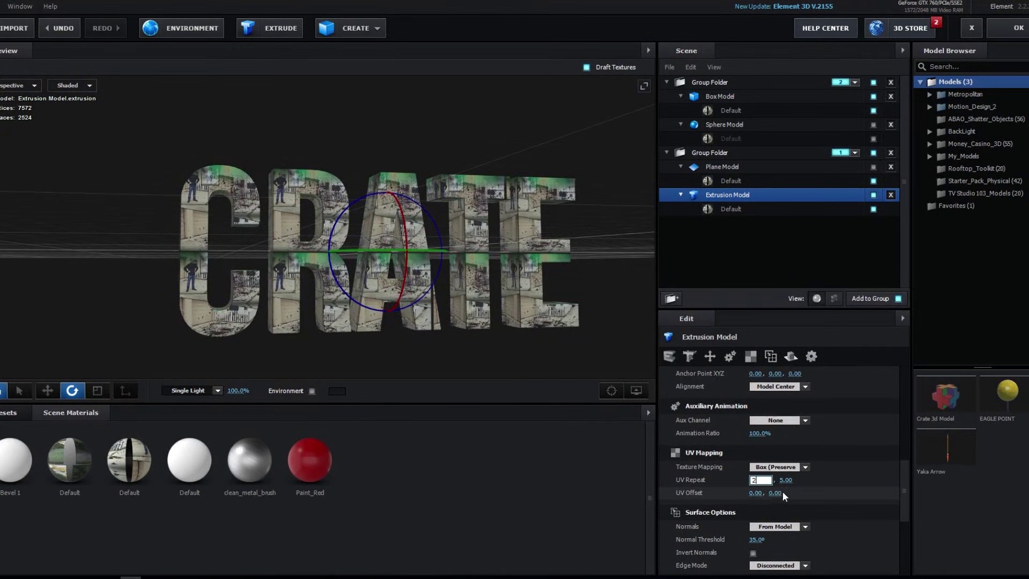
pyautogui.click(795, 480)
pyautogui.click(785, 480)
pyautogui.write('2')
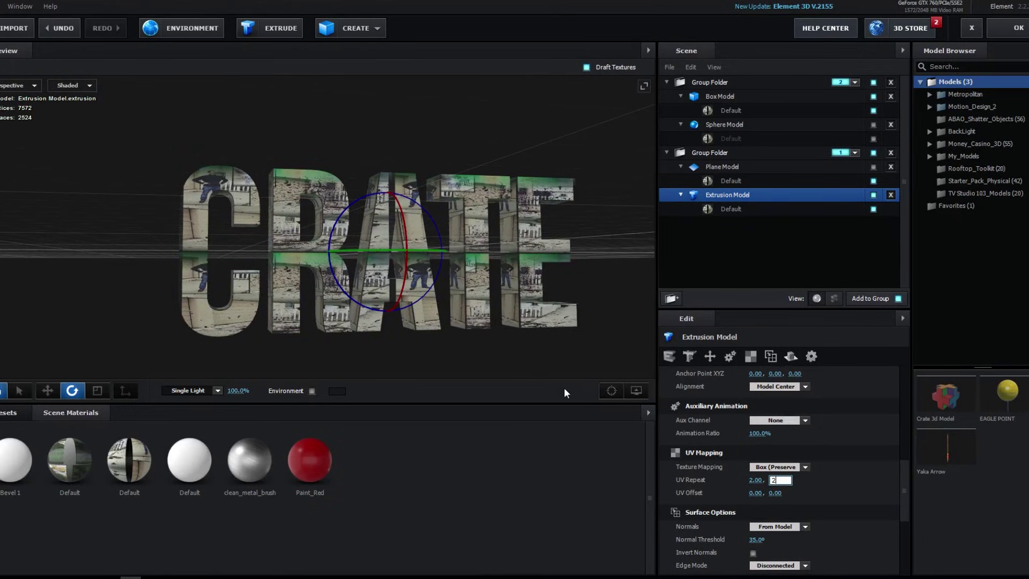
pyautogui.press('Return')
# Step: Examine the comic texture on the front and side faces of the CRATE lettering from several angles and up close
pyautogui.moveTo(489, 337); pyautogui.dragTo(461, 353)
pyautogui.scroll(3, 471, 341)
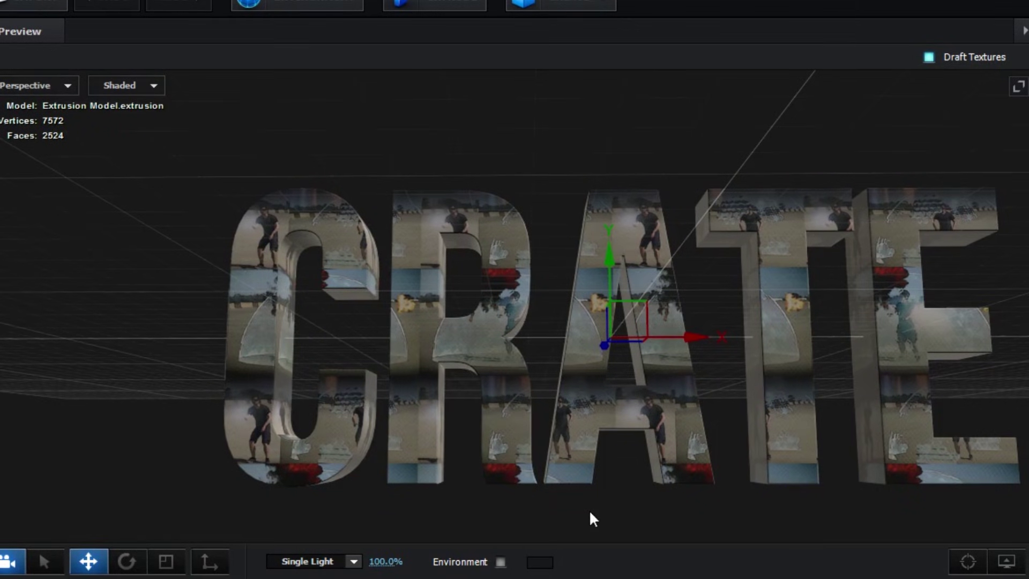
pyautogui.moveTo(590, 511); pyautogui.dragTo(354, 352)
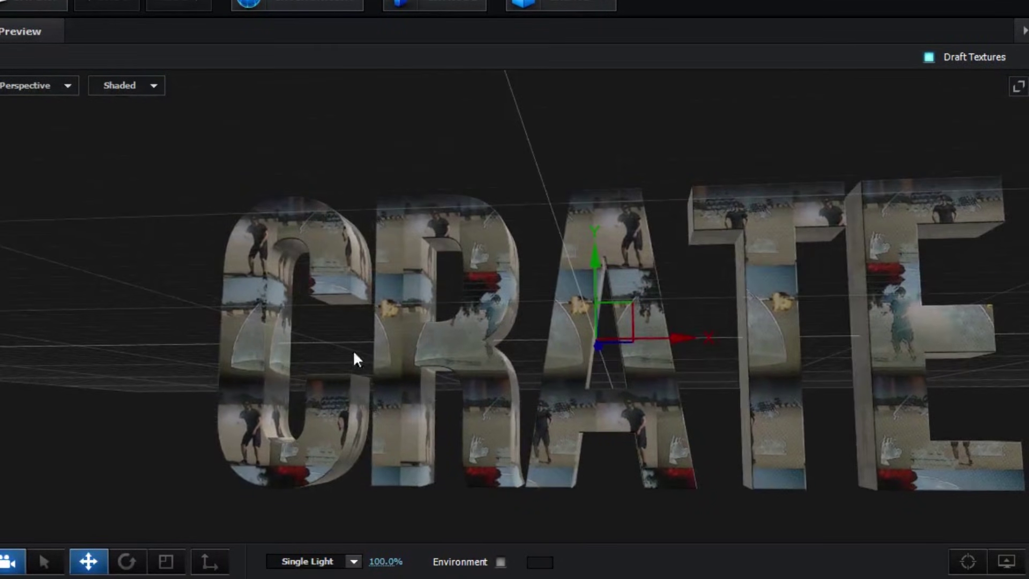
pyautogui.moveTo(616, 496); pyautogui.dragTo(725, 352)
pyautogui.scroll(3, 699, 412)
pyautogui.click(726, 354)
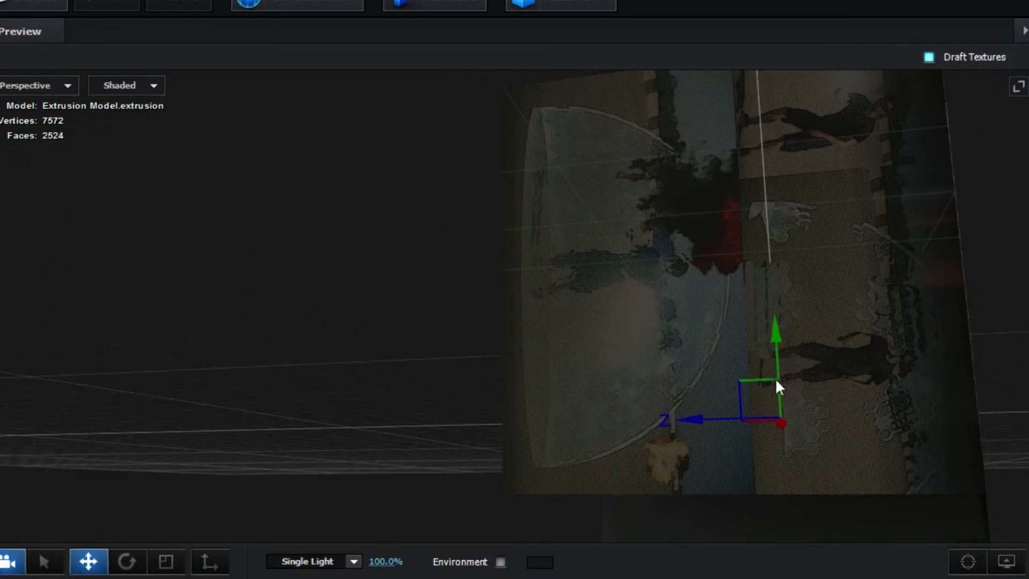
pyautogui.moveTo(814, 300); pyautogui.dragTo(842, 263)
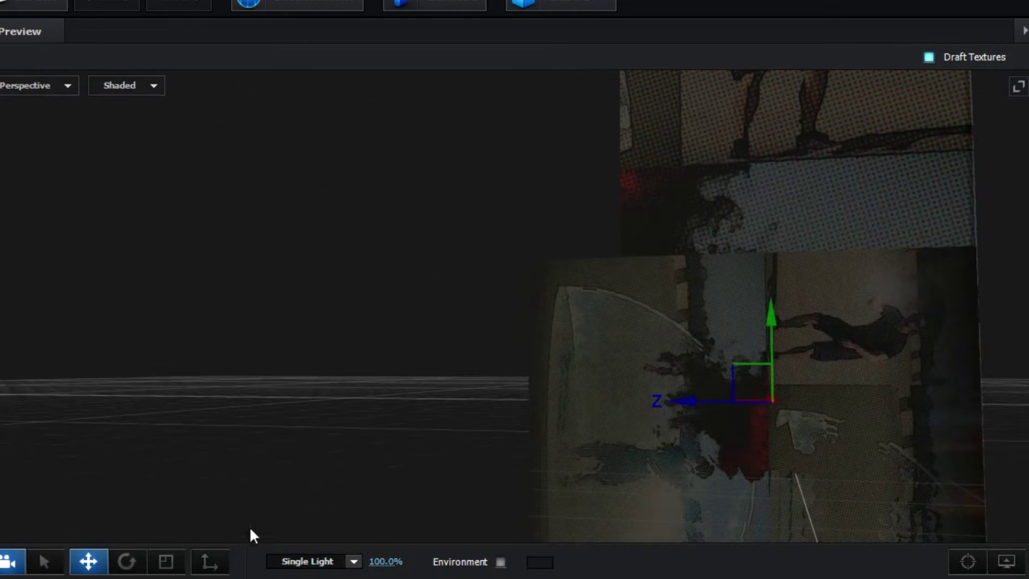
# Step: Inspect the repeated comic texture on the sides and fronts of the CRATE letters, and in the rendered Comic Book Texture Comp
pyautogui.moveTo(379, 188); pyautogui.dragTo(724, 407)
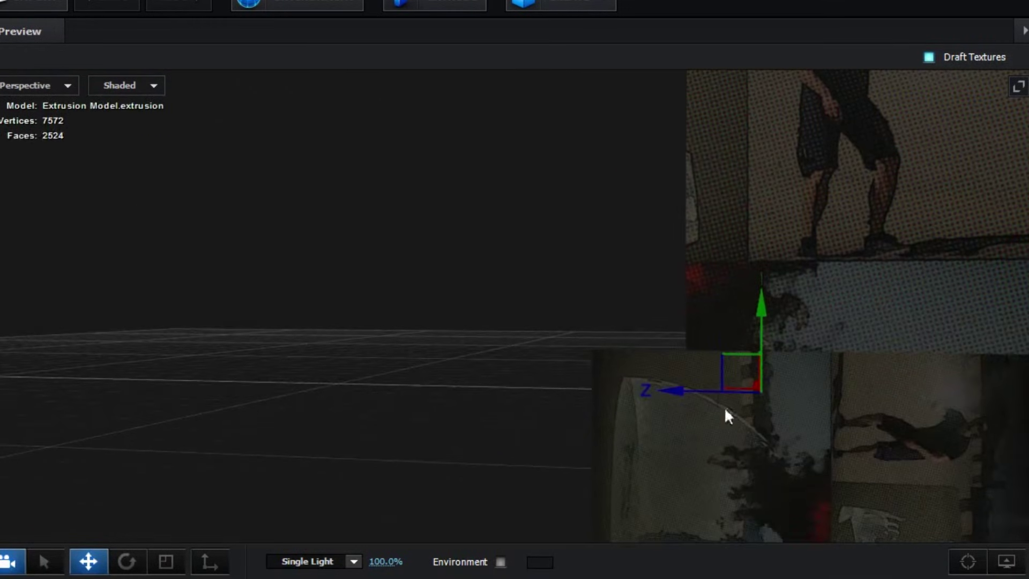
pyautogui.moveTo(465, 331); pyautogui.dragTo(682, 425)
pyautogui.scroll(2, 712, 416)
pyautogui.scroll(-3, 712, 431)
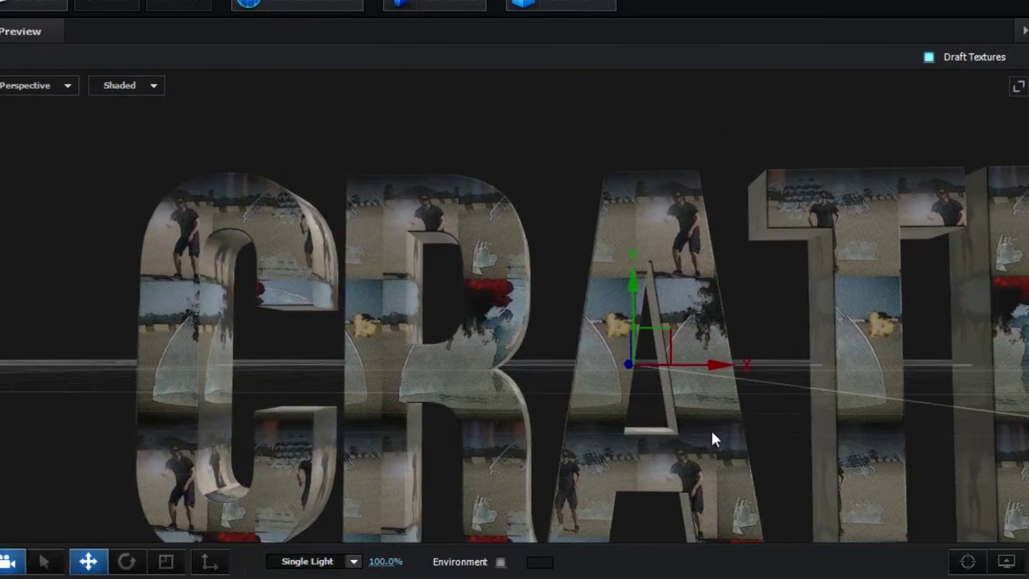
pyautogui.moveTo(712, 431); pyautogui.dragTo(736, 441)
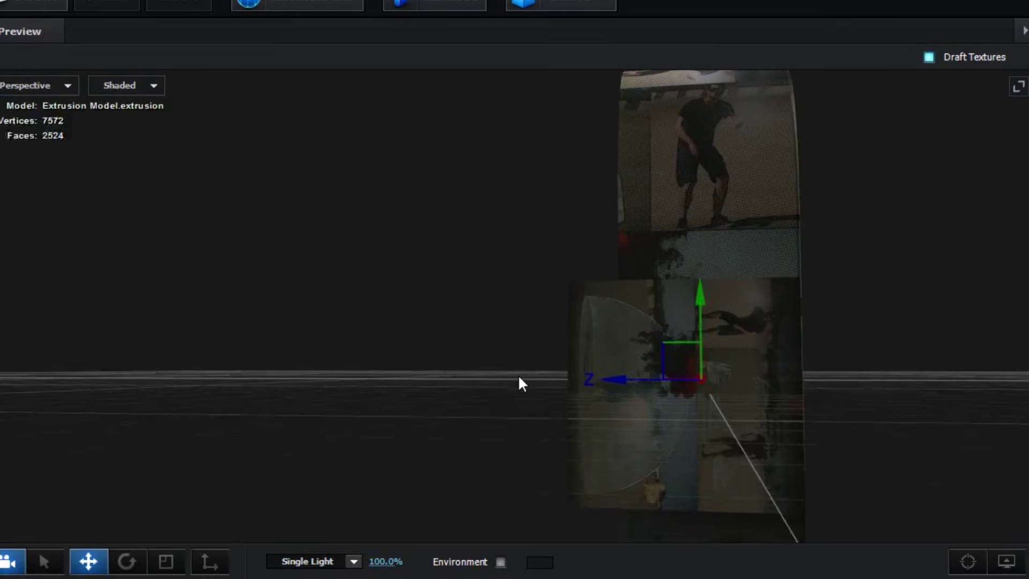
pyautogui.moveTo(519, 375); pyautogui.dragTo(330, 339)
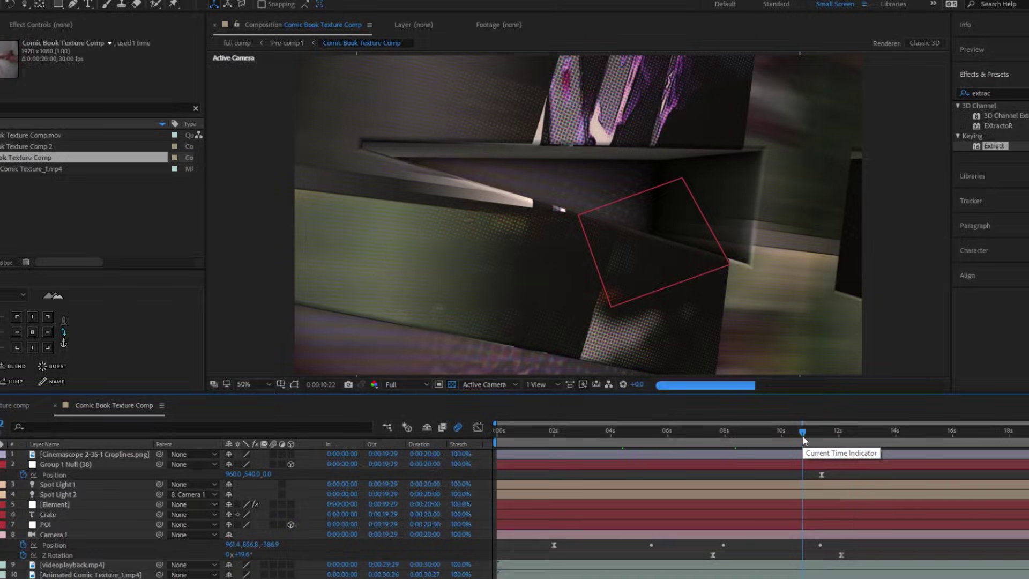
pyautogui.click(822, 430)
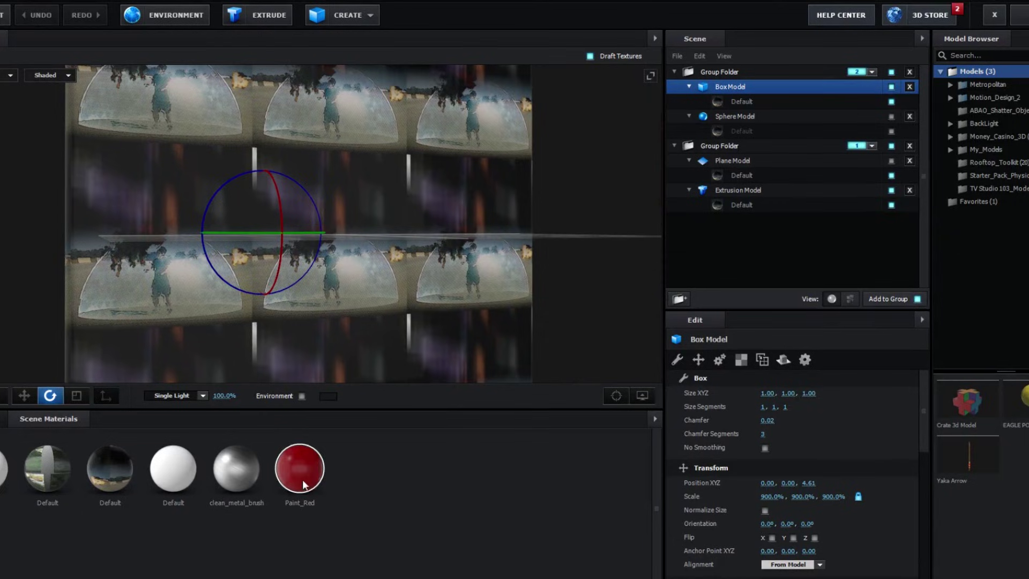
# Step: Apply the Paint_Red material from the Physical presets to the Box Model
pyautogui.click(3, 418)
pyautogui.click(21, 487)
pyautogui.moveTo(484, 543)
pyautogui.mouseDown()
pyautogui.moveTo(732, 77)
pyautogui.moveTo(733, 86)
pyautogui.mouseUp()
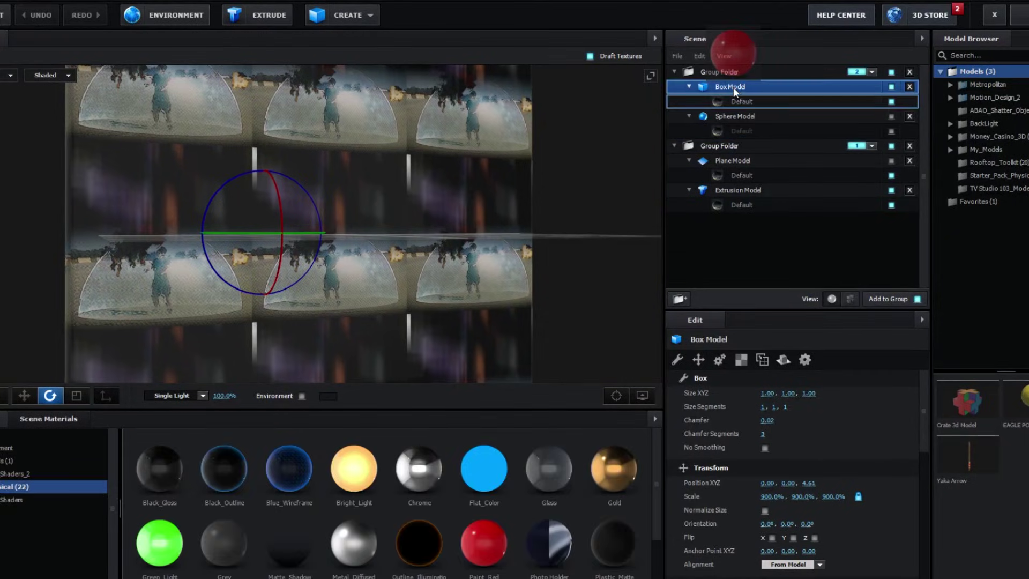
pyautogui.moveTo(609, 205)
pyautogui.mouseDown()
pyautogui.moveTo(620, 222)
pyautogui.moveTo(545, 209)
pyautogui.moveTo(581, 202)
pyautogui.moveTo(555, 239)
pyautogui.mouseUp()
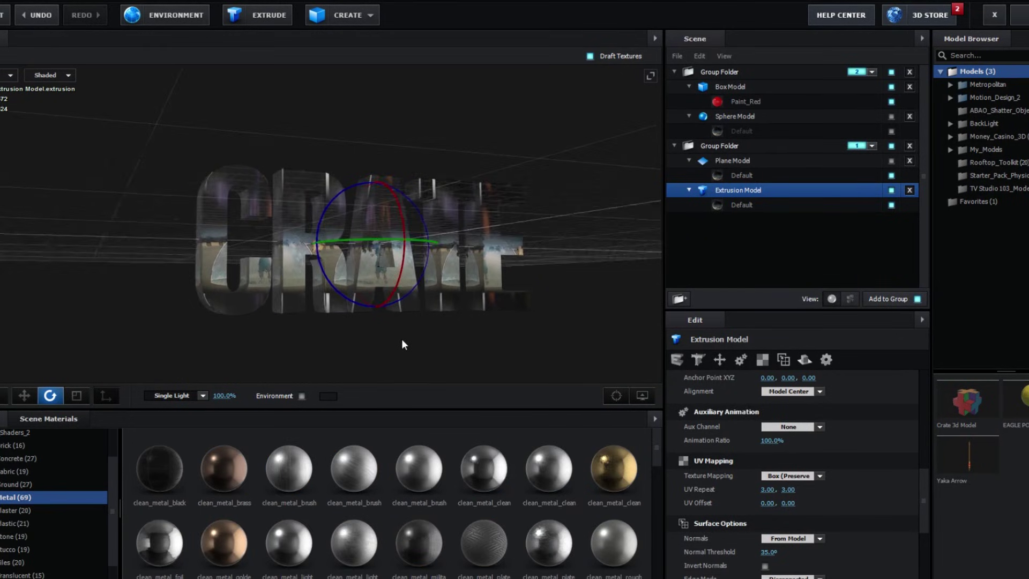
# Step: Apply the clean_metal_brushed_clean_01 material to the CRATE Extrusion Model and check the lettering up close
pyautogui.moveTo(364, 477); pyautogui.dragTo(505, 323)
pyautogui.moveTo(74, 263); pyautogui.dragTo(98, 258)
pyautogui.scroll(3, 333, 210)
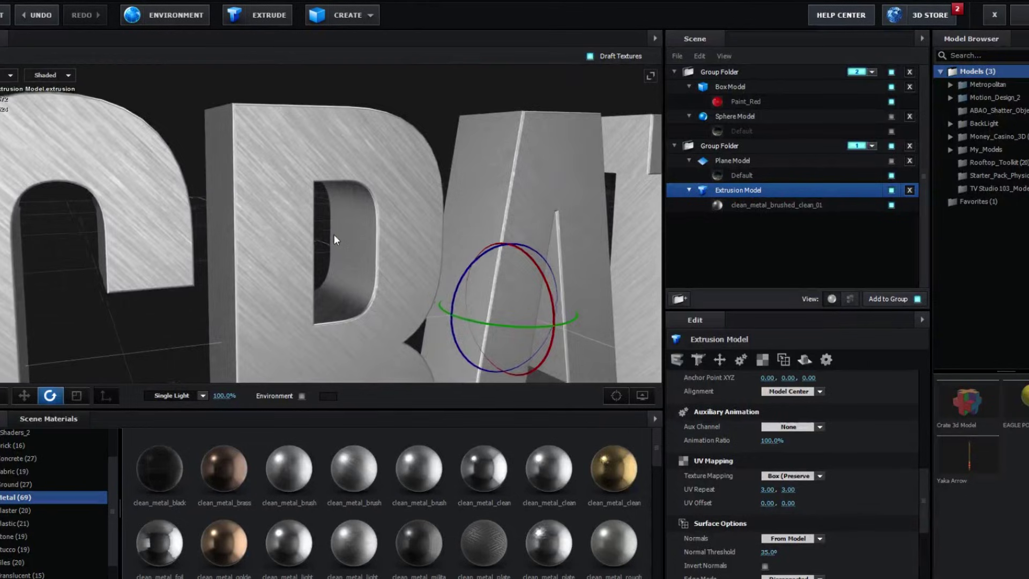
pyautogui.moveTo(334, 234); pyautogui.dragTo(294, 236)
pyautogui.moveTo(519, 291); pyautogui.dragTo(571, 281)
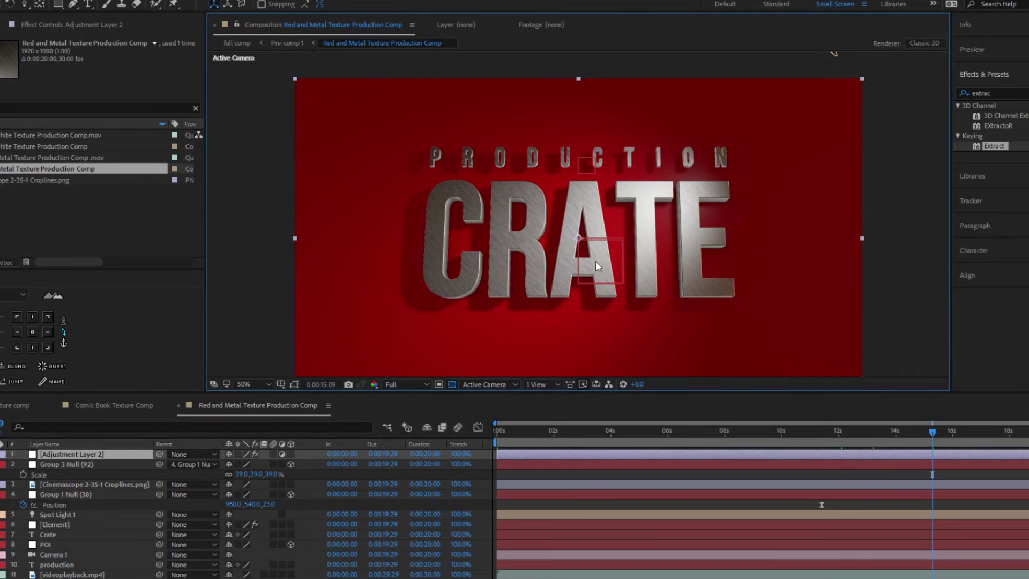
# Step: Examine the brushed metal title on red in the Red and Metal Texture Production Comp, from 0:00:15:09 to 0:00:18:10
pyautogui.moveTo(591, 274); pyautogui.dragTo(581, 249)
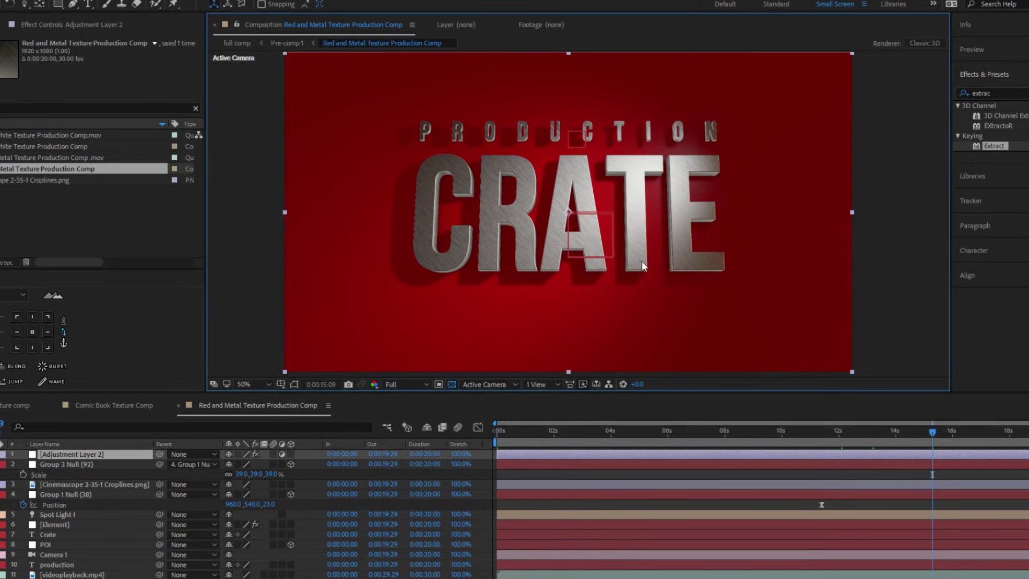
pyautogui.scroll(3, 583, 191)
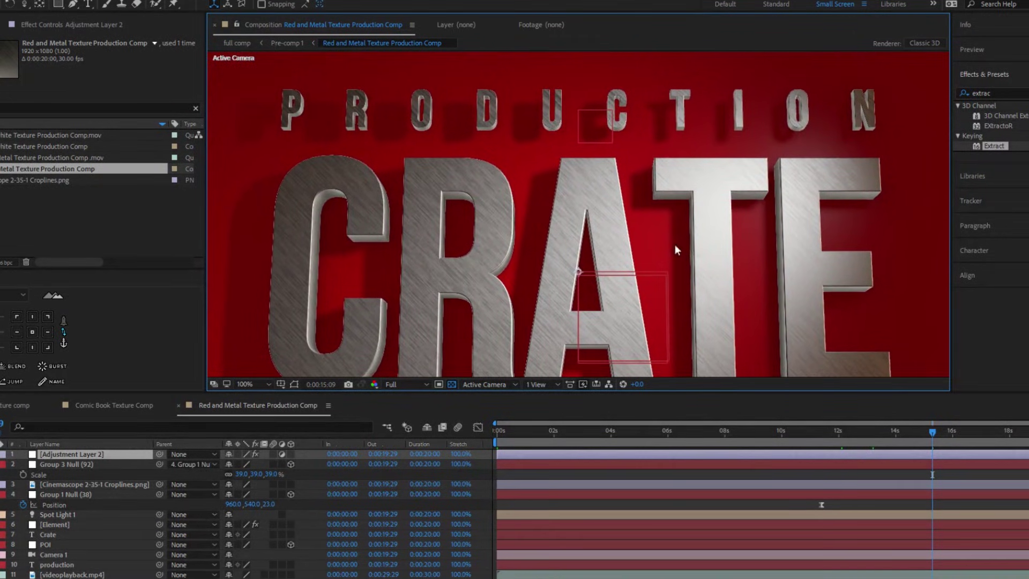
pyautogui.click(956, 433)
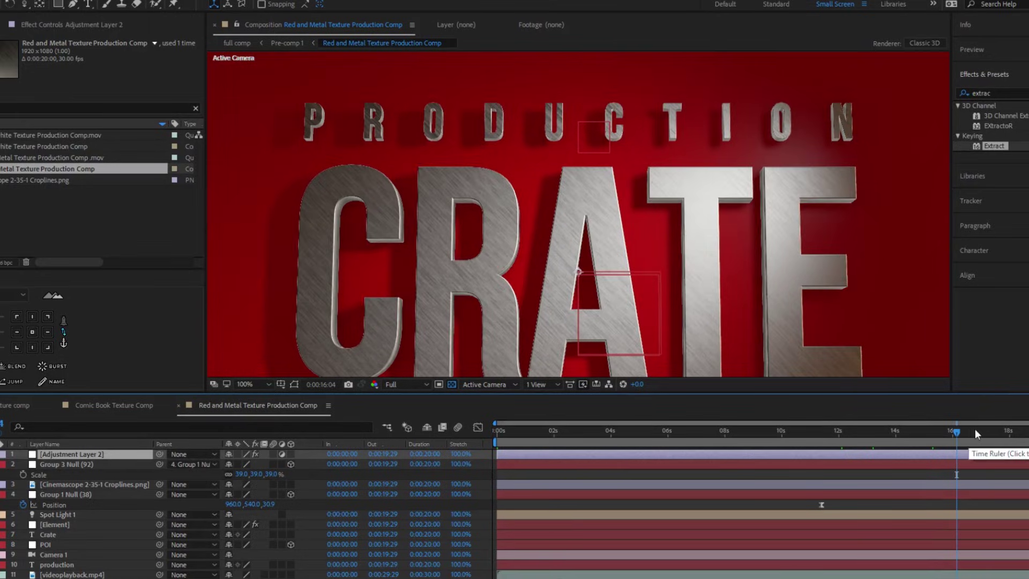
pyautogui.click(991, 432)
pyautogui.click(1020, 432)
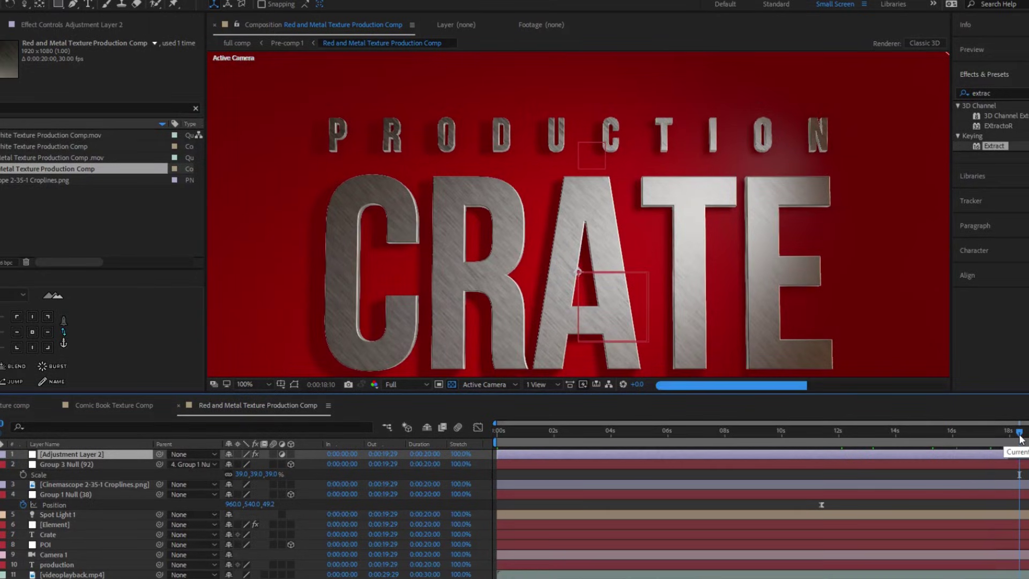
# Step: Open the Element layer's scene setup and replace the Box Model's material with a Flat_Color set to red
pyautogui.click(68, 526)
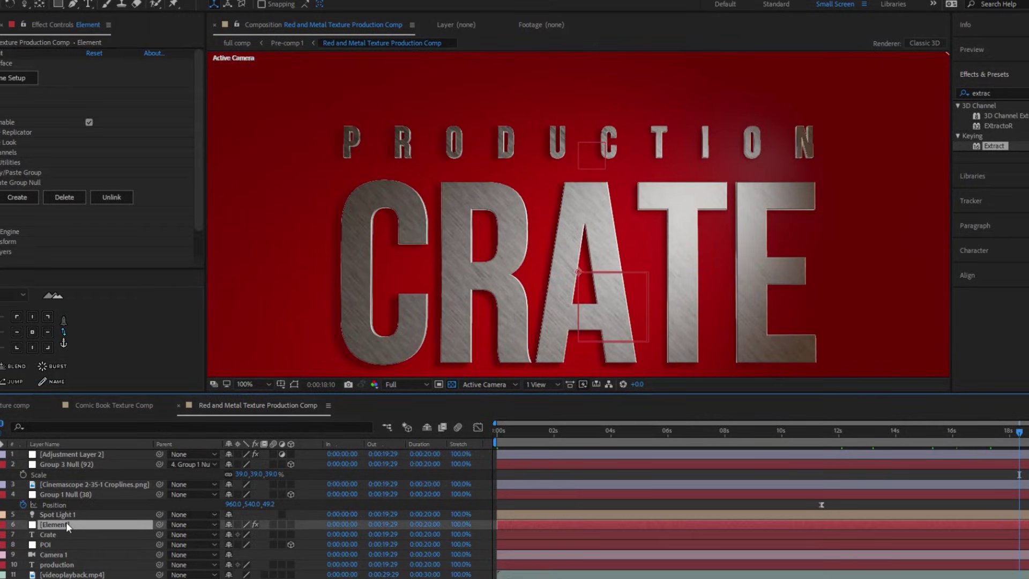
pyautogui.click(44, 106)
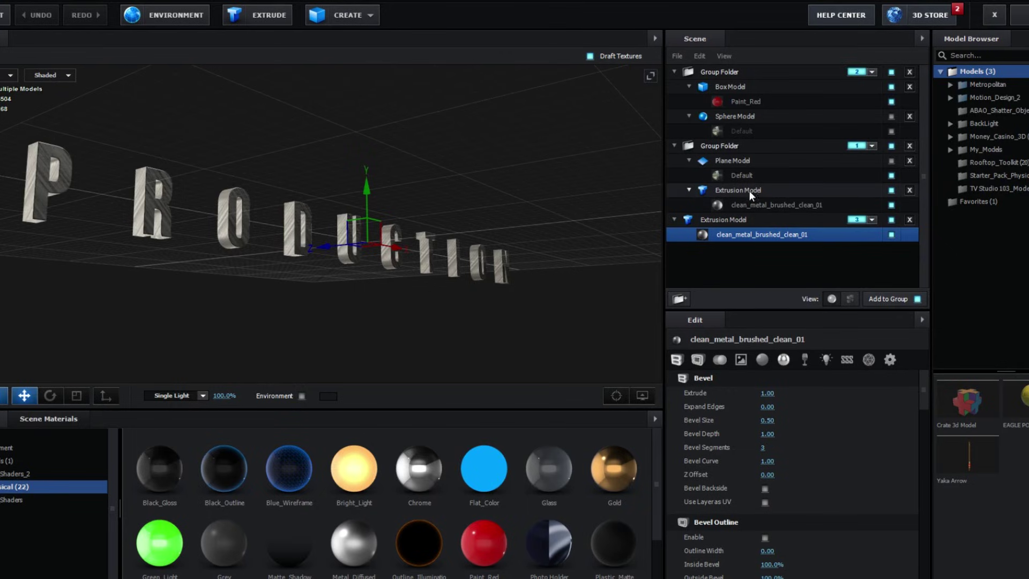
pyautogui.click(735, 100)
pyautogui.click(448, 289)
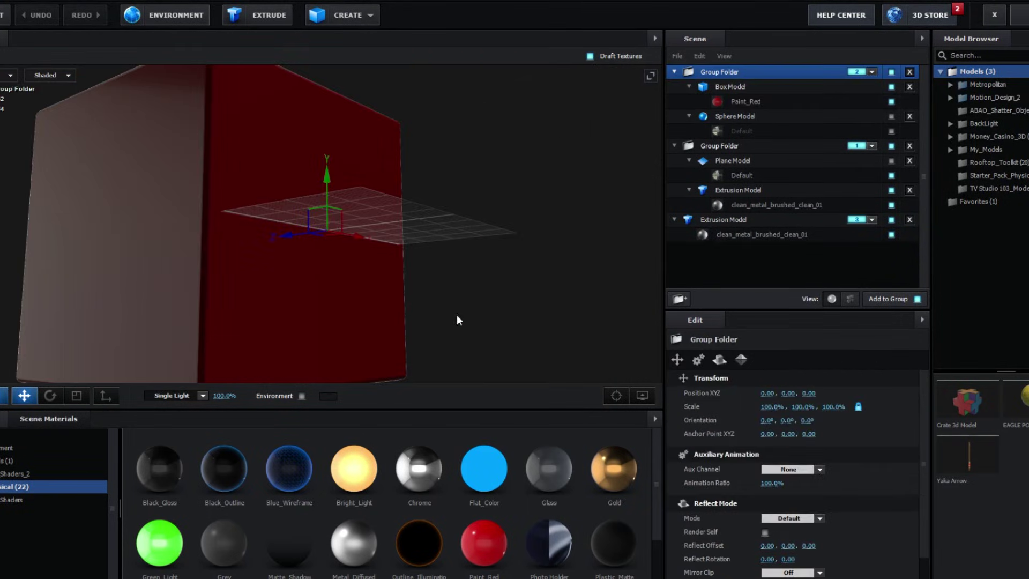
pyautogui.moveTo(477, 468)
pyautogui.mouseDown()
pyautogui.moveTo(281, 227)
pyautogui.moveTo(291, 233)
pyautogui.mouseUp()
pyautogui.click(773, 548)
pyautogui.moveTo(827, 496); pyautogui.dragTo(827, 432)
pyautogui.click(861, 571)
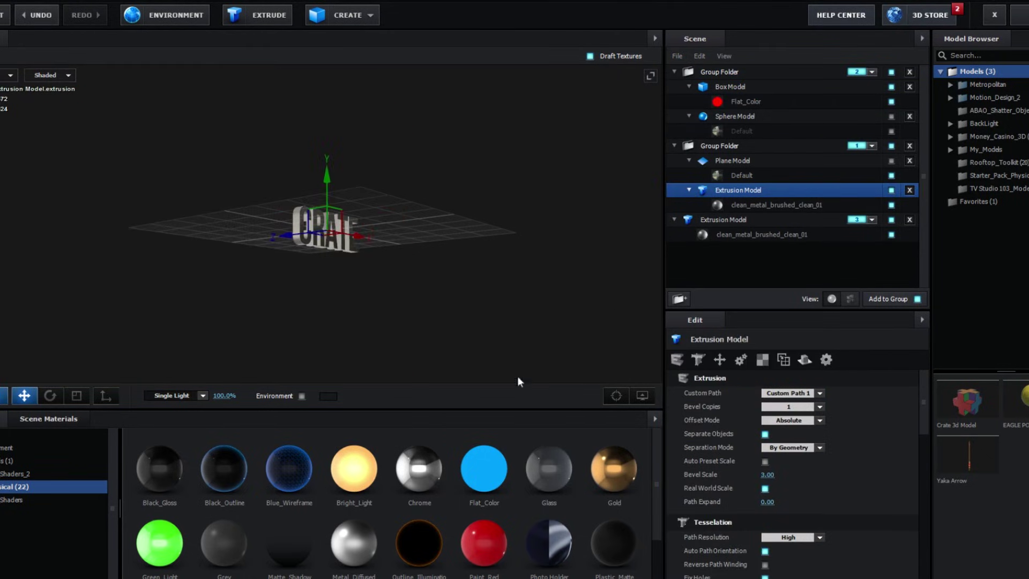
# Step: Apply Flat_Color to the CRATE Extrusion Model with the color FFFFFF and view the flat title in the Red and white Texture Production Comp
pyautogui.moveTo(484, 465); pyautogui.dragTo(732, 206)
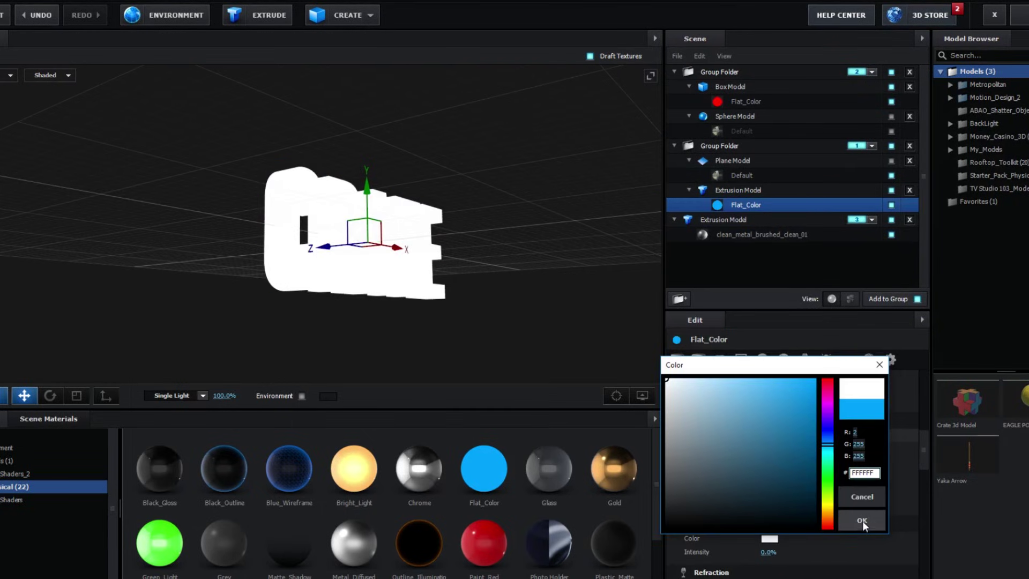
pyautogui.click(863, 520)
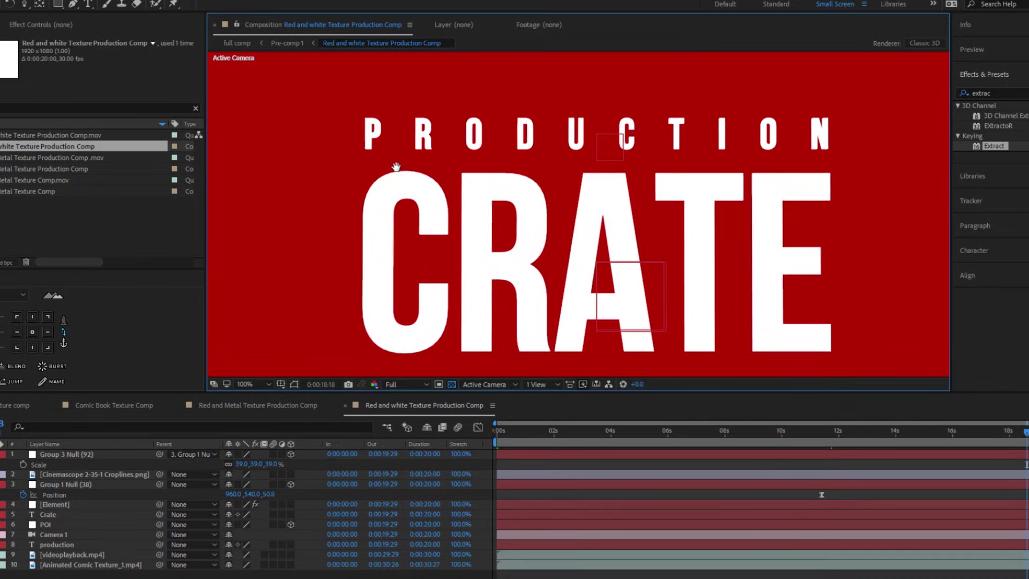
pyautogui.moveTo(396, 167); pyautogui.dragTo(401, 184)
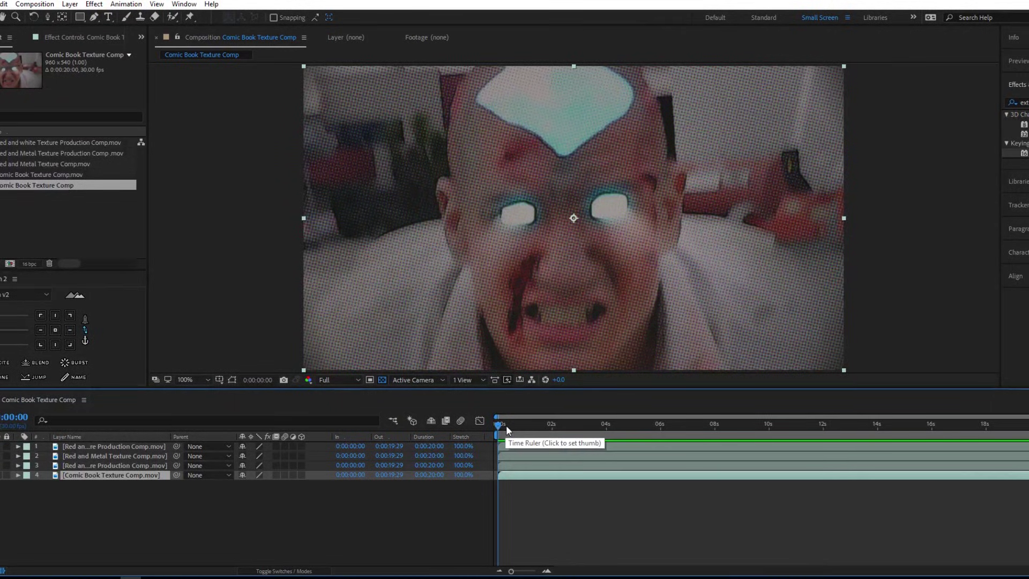
# Step: Fade in the Red and Metal Texture Comp.mov layer with Opacity keyframes of 0% at 0:00:06:03 and 100% at 0:00:13:22
pyautogui.moveTo(513, 432); pyautogui.dragTo(663, 459)
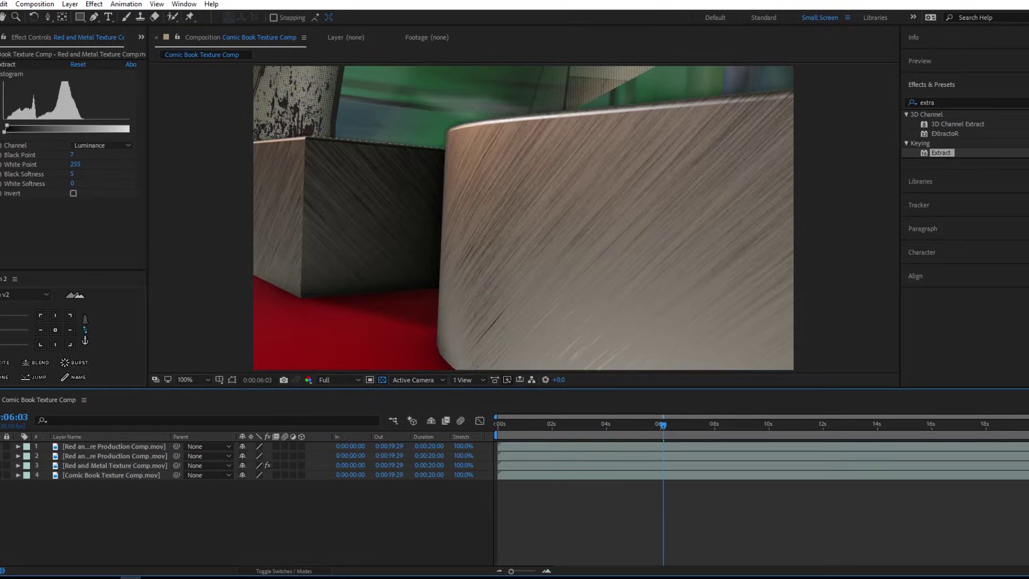
pyautogui.press('t')
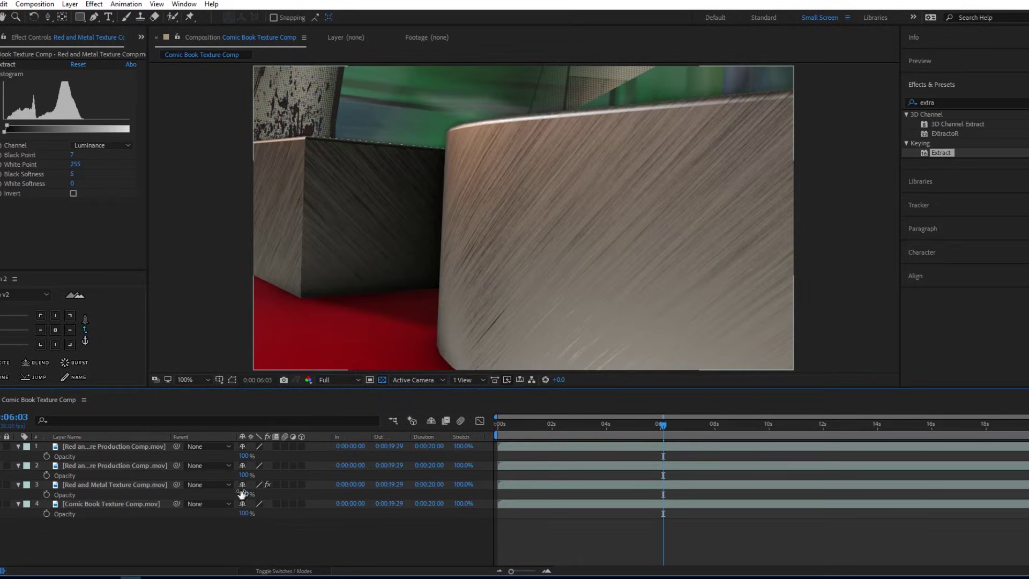
pyautogui.moveTo(242, 493); pyautogui.dragTo(36, 518)
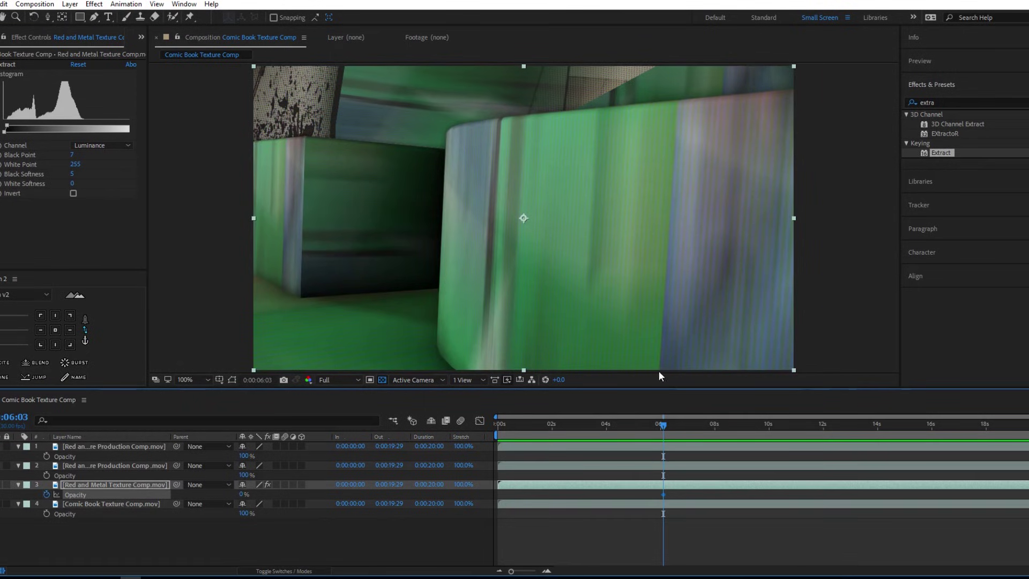
pyautogui.moveTo(673, 428); pyautogui.dragTo(870, 484)
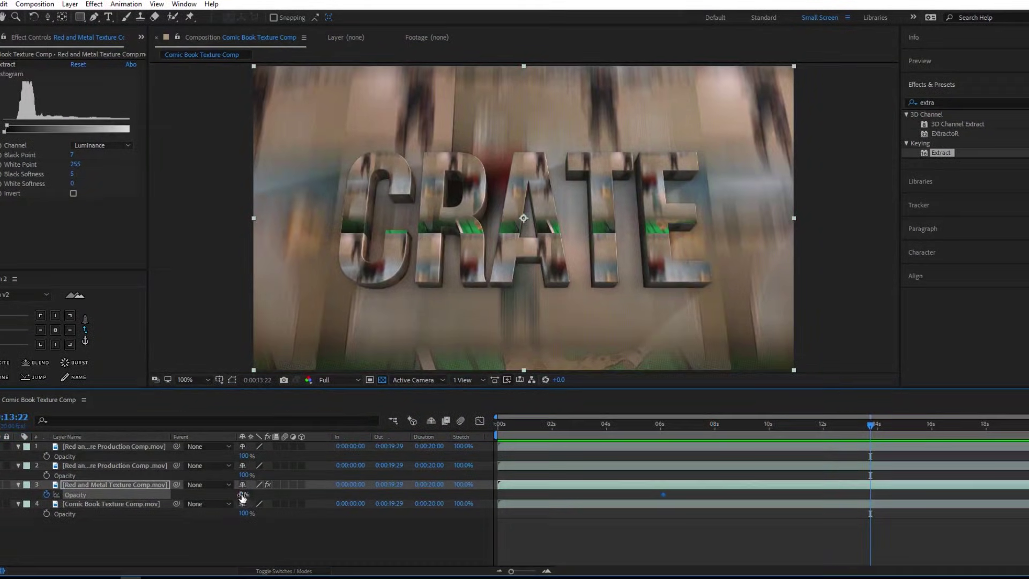
pyautogui.moveTo(242, 497); pyautogui.dragTo(373, 497)
# Step: Preview the fade from the comic texture to the red and metal texture between about 6 and 13 seconds
pyautogui.click(661, 424)
pyautogui.press('space')
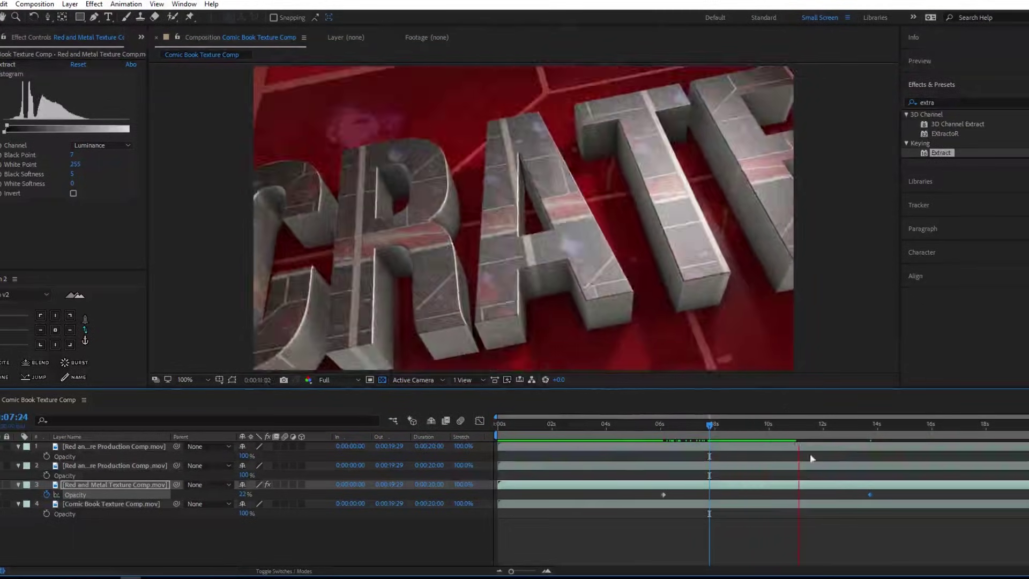
pyautogui.click(745, 425)
pyautogui.press('space')
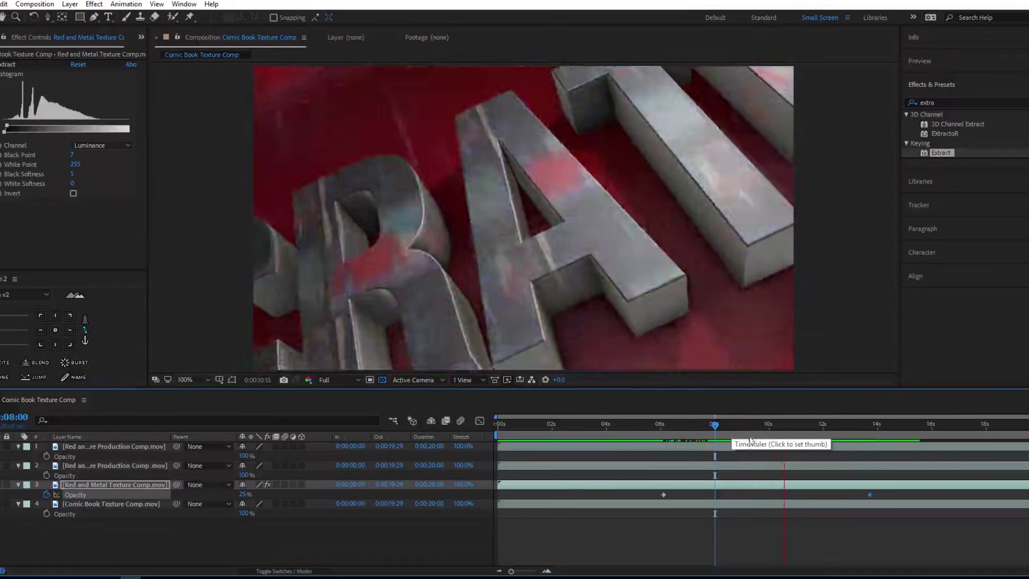
pyautogui.press('space')
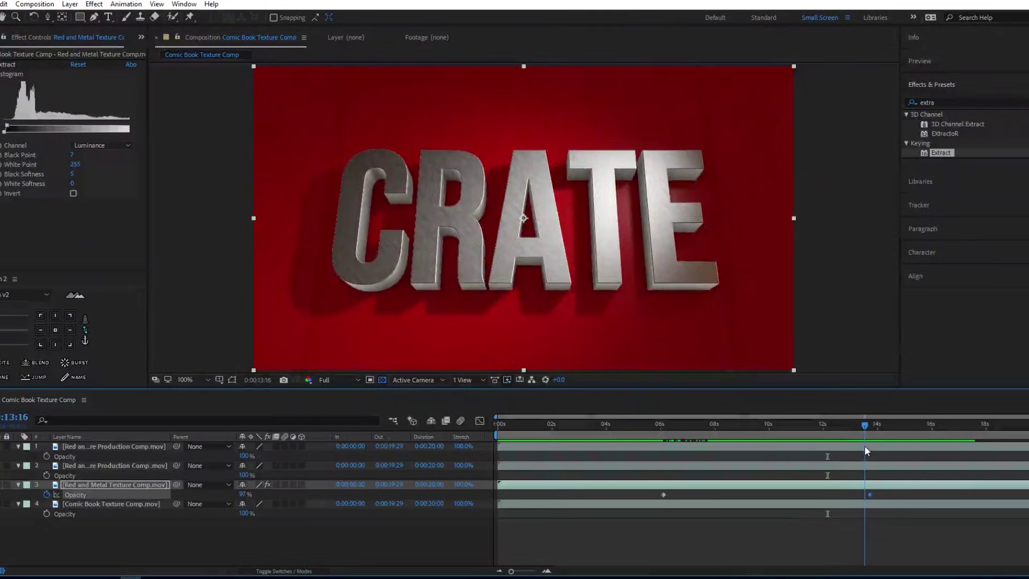
pyautogui.moveTo(865, 451)
pyautogui.mouseDown()
pyautogui.moveTo(877, 457)
pyautogui.moveTo(866, 454)
pyautogui.mouseUp()
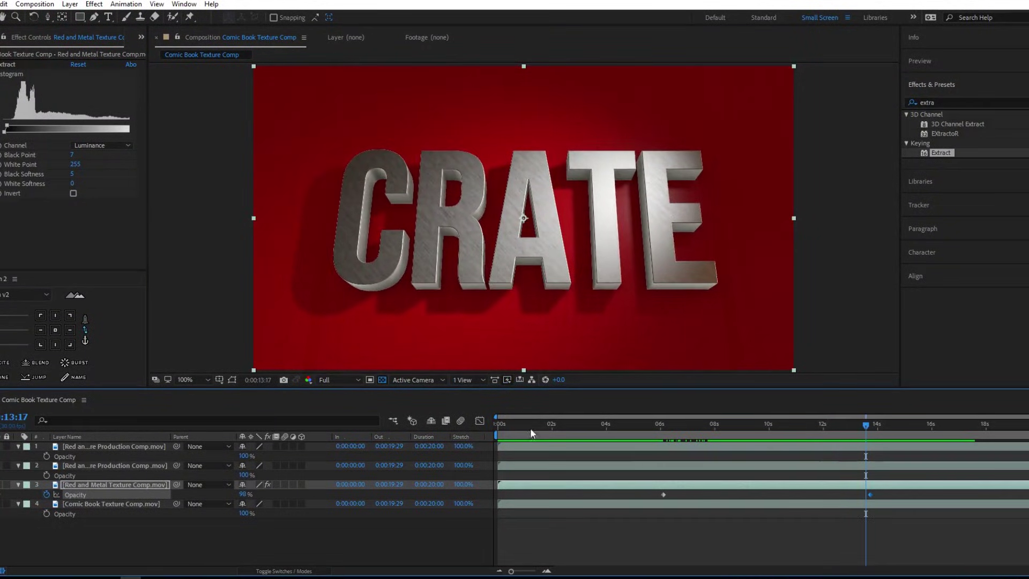
# Step: At 0:00:18:21, draw a closed Pen mask beside the title's left edge on the Red and Metal Texture Production Comp layer
pyautogui.click(99, 465)
pyautogui.moveTo(992, 459); pyautogui.dragTo(963, 456)
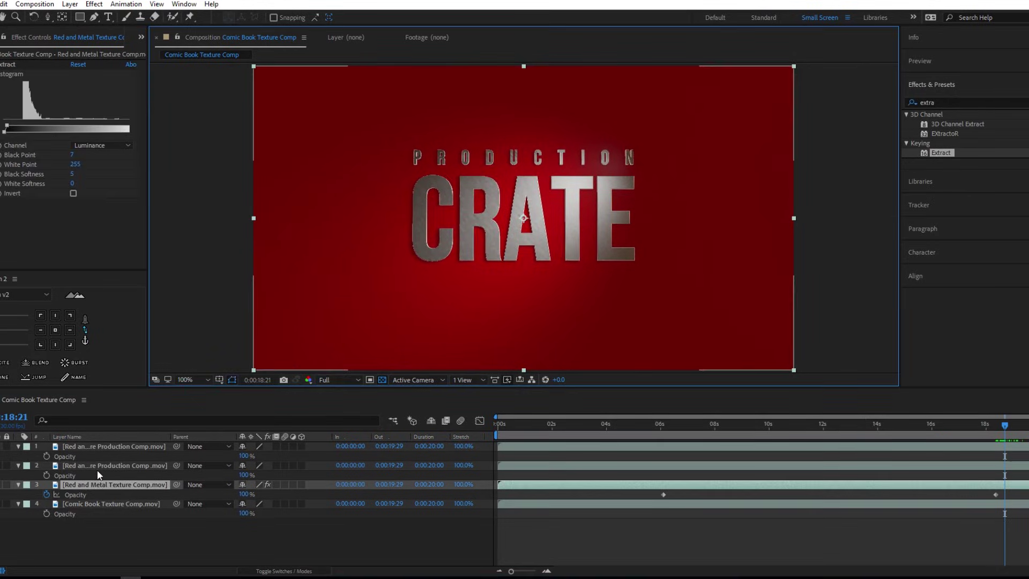
pyautogui.click(97, 467)
pyautogui.scroll(-1, 464, 185)
pyautogui.press('g')
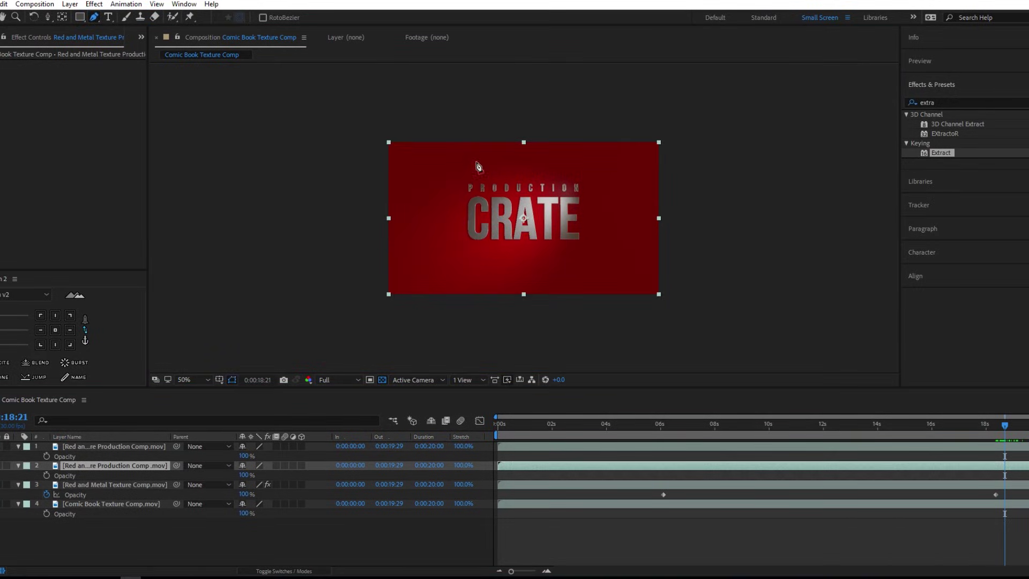
pyautogui.click(464, 134)
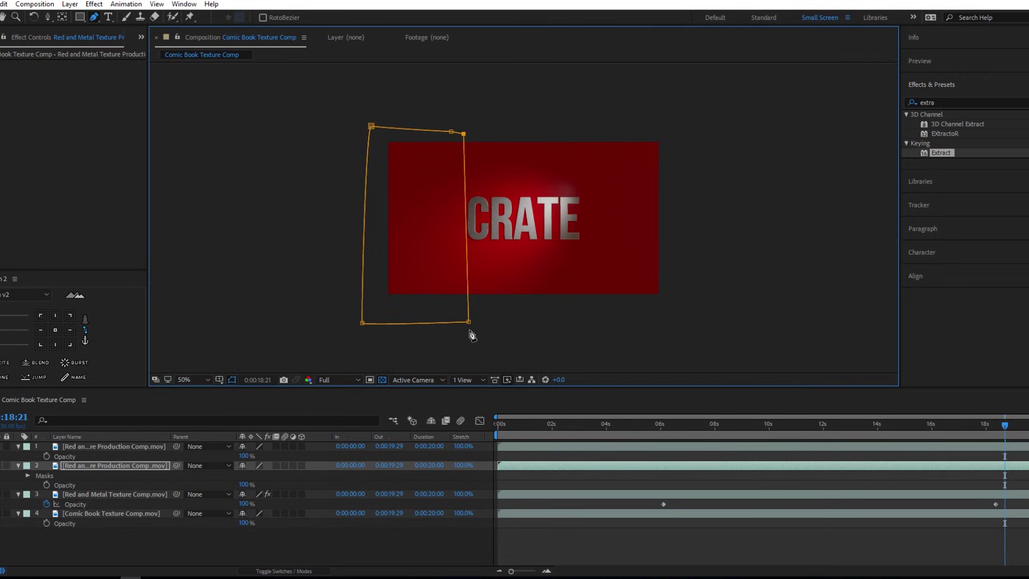
# Step: Keyframe the Mask Path from 0:00:18:21 and shift the mask rightward across the title at a second point near the end
pyautogui.click(28, 475)
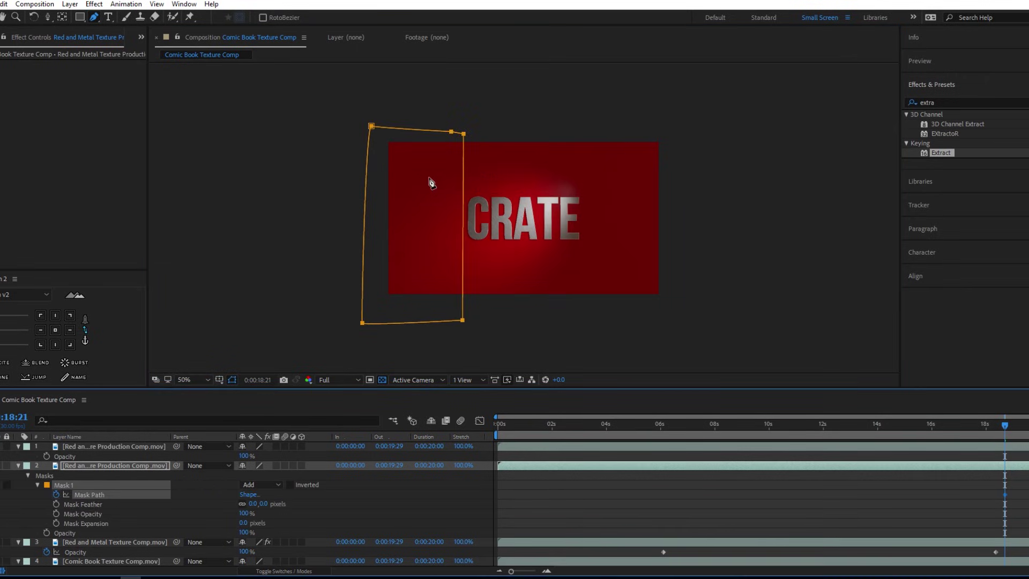
pyautogui.press('.')
pyautogui.moveTo(1012, 428); pyautogui.dragTo(1027, 429)
pyautogui.press('v')
pyautogui.doubleClick(403, 232)
pyautogui.moveTo(404, 232); pyautogui.dragTo(653, 230)
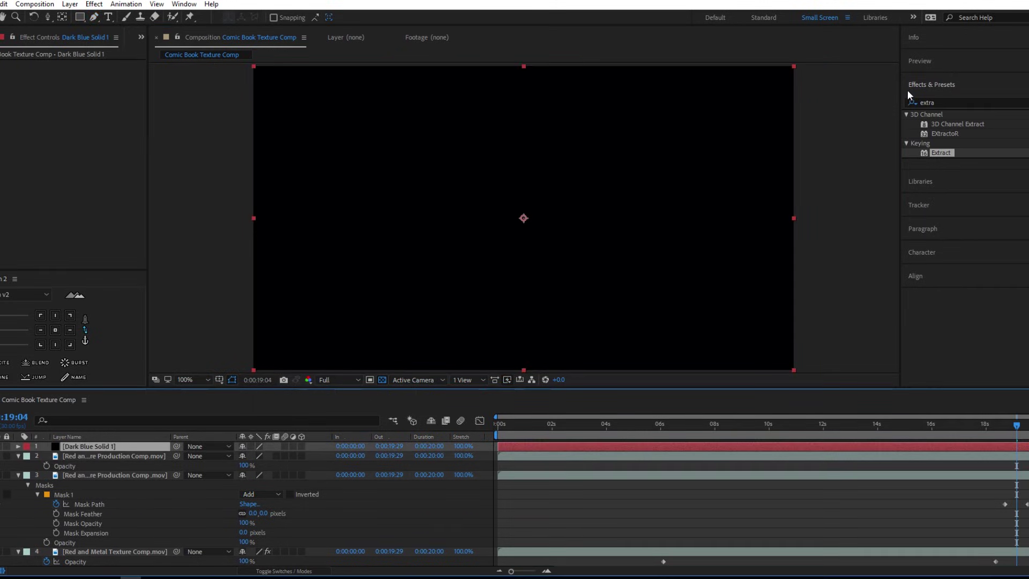
# Step: Find the Lens Flare effect, apply it to the Dark Blue Solid 1 layer, and show the layers' blending mode settings
pyautogui.click(929, 98)
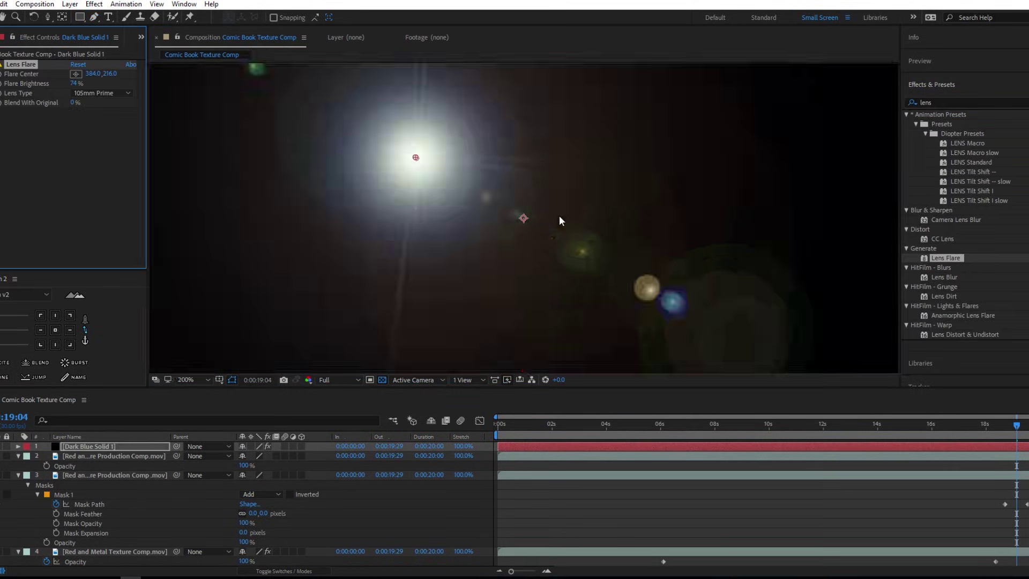
pyautogui.click(196, 446)
pyautogui.click(261, 570)
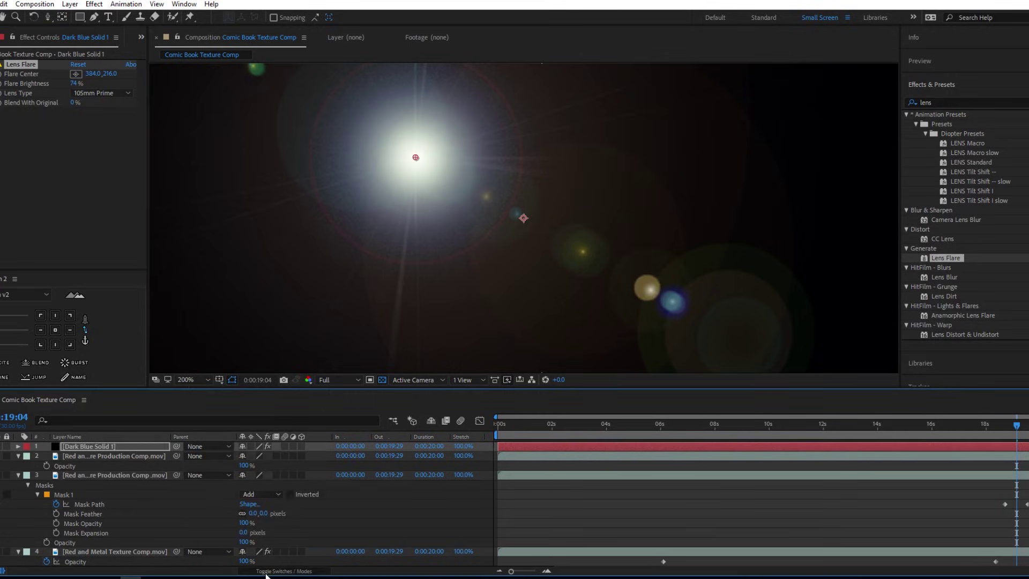
pyautogui.click(261, 570)
pyautogui.press(',')
# Step: Compare the Lens Flare's lens types, including 105mm Prime, and settle on 50-300mm Zoom
pyautogui.click(92, 92)
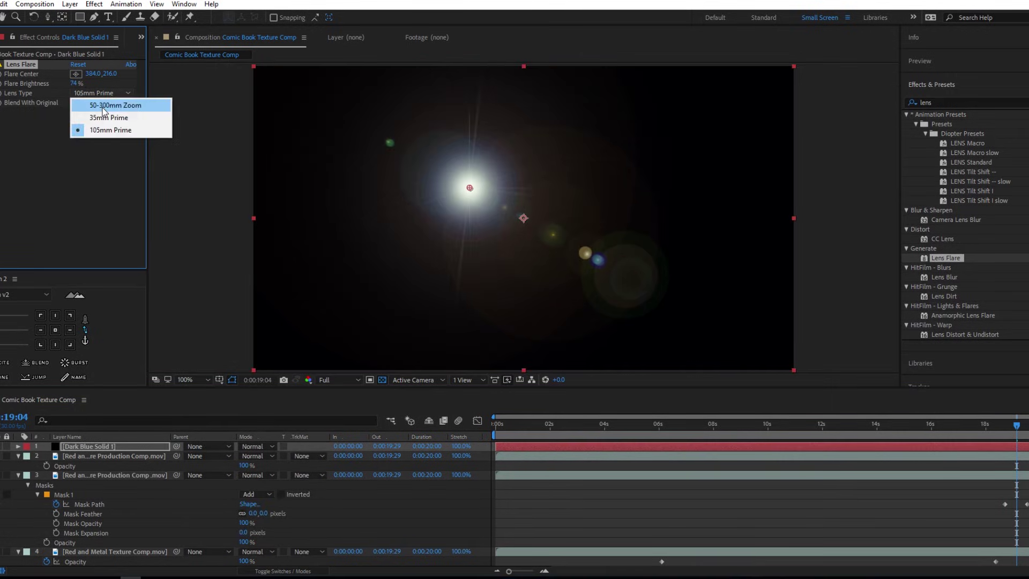
pyautogui.click(103, 105)
pyautogui.click(99, 94)
pyautogui.click(121, 129)
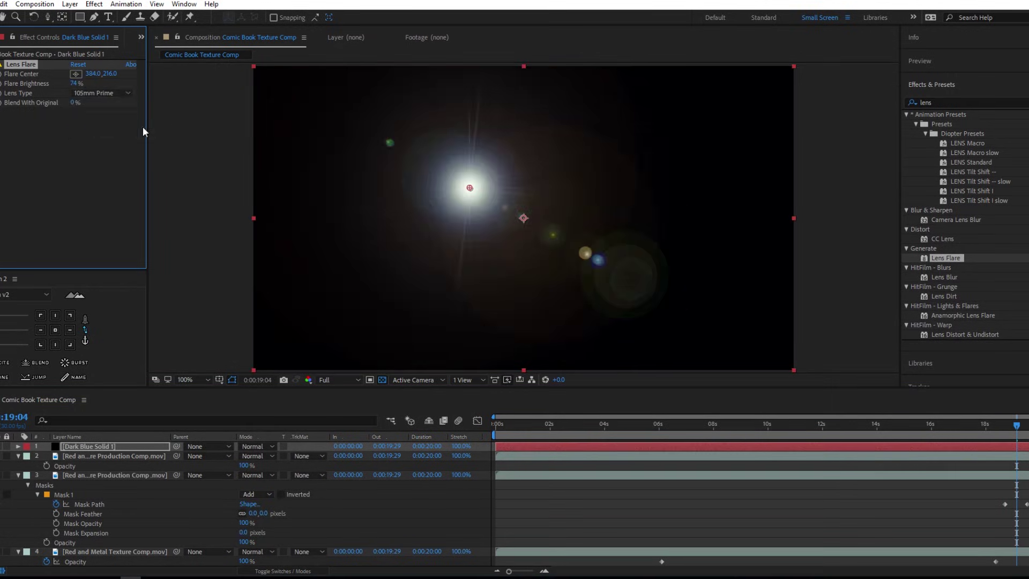
pyautogui.click(104, 92)
pyautogui.click(119, 117)
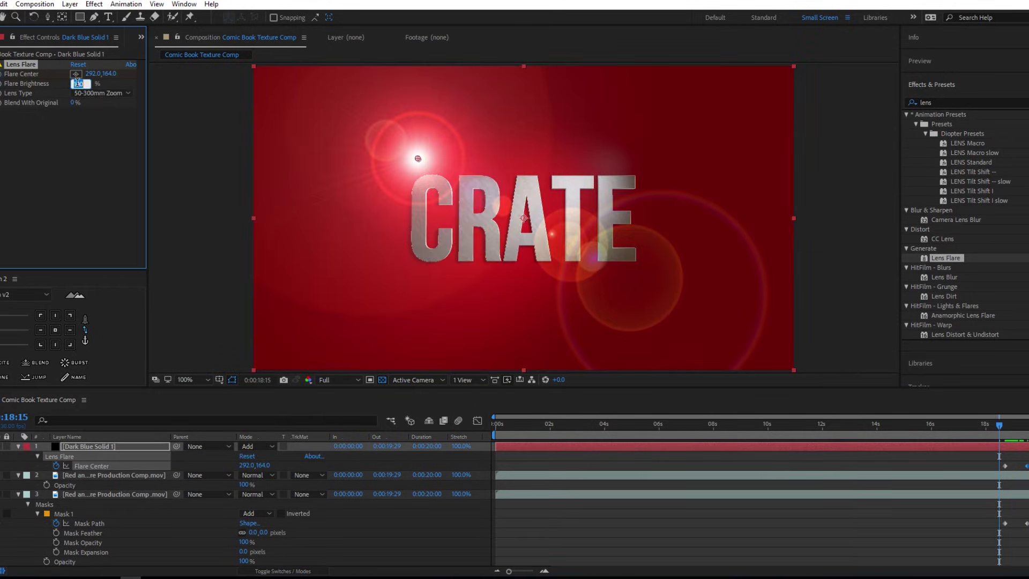
# Step: Keyframe the Flare Brightness at 0% at 0:00:18:15 and 120% at 0:00:18:24
pyautogui.click(2, 84)
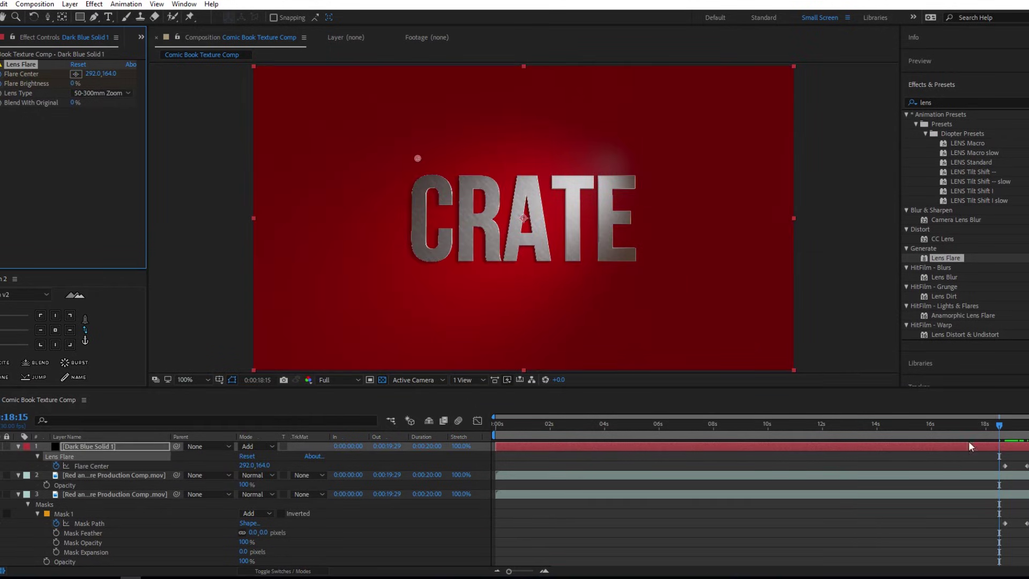
pyautogui.click(1008, 424)
pyautogui.click(73, 83)
pyautogui.write('12')
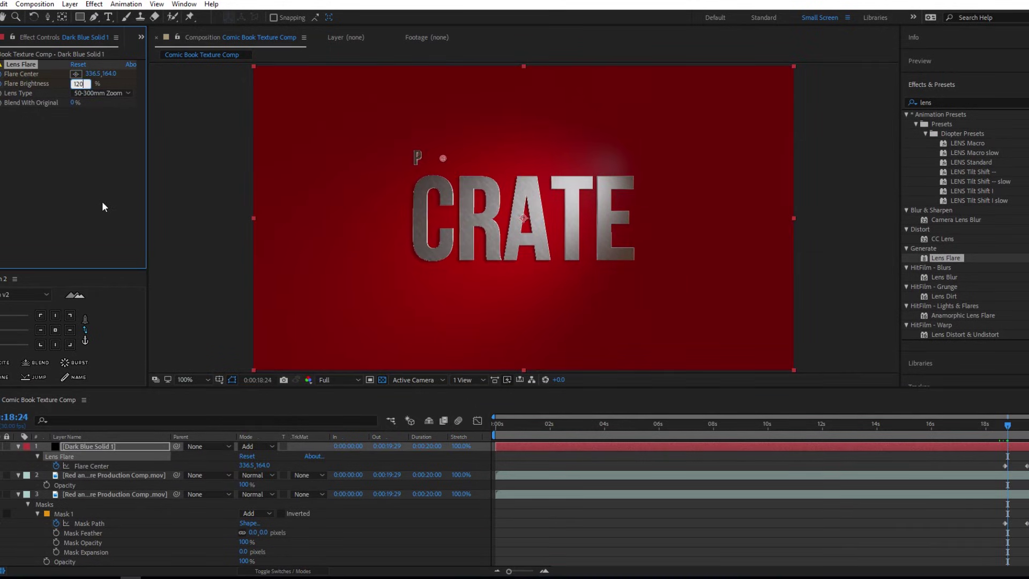
pyautogui.press('Return')
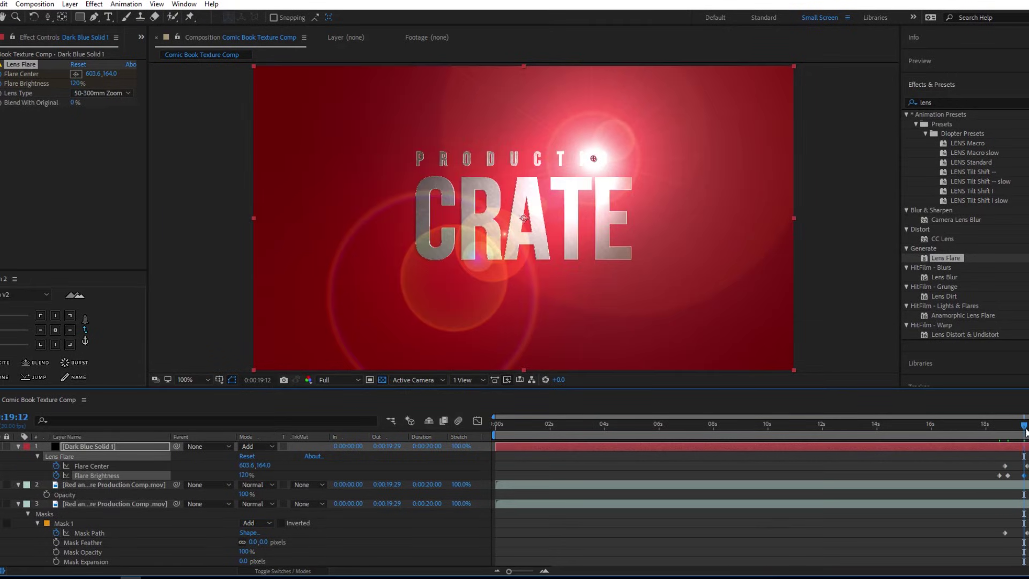
# Step: Fade the Flare Brightness back down after 0:00:19:12 near the timeline's end, and preview the flare sweep from 0:00:18:12
pyautogui.moveTo(1025, 432); pyautogui.dragTo(1028, 431)
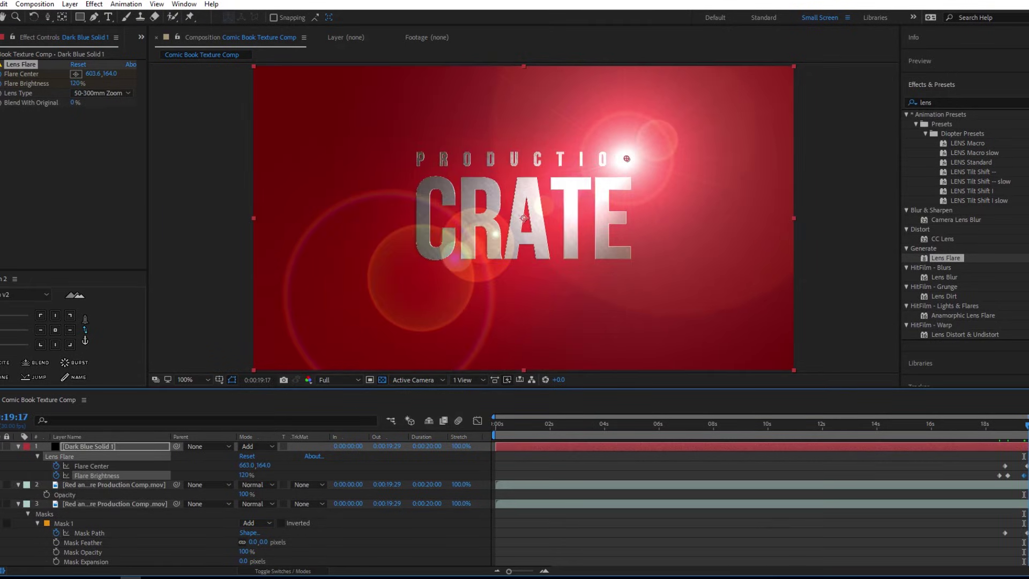
pyautogui.moveTo(240, 474); pyautogui.dragTo(116, 456)
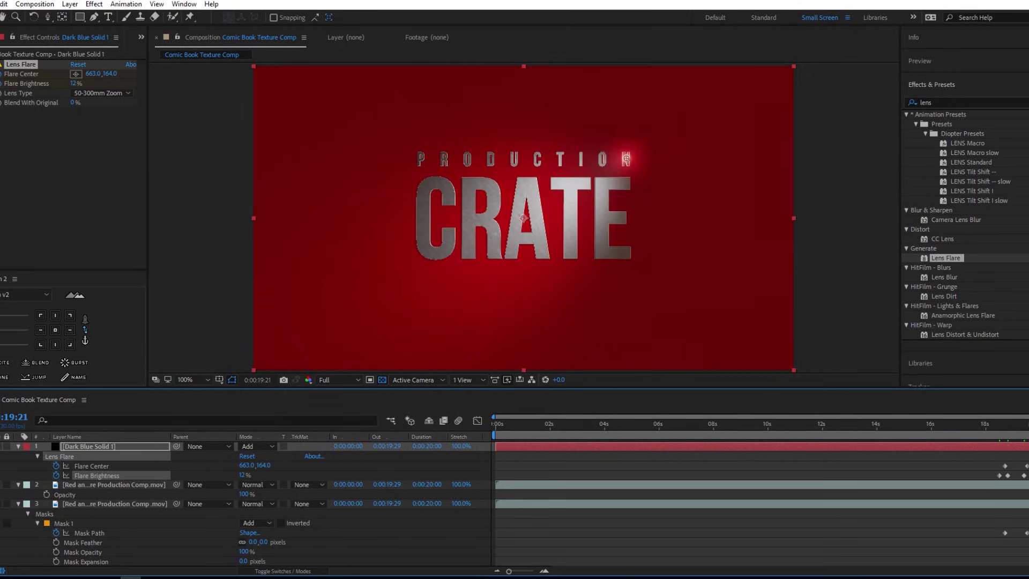
pyautogui.click(998, 429)
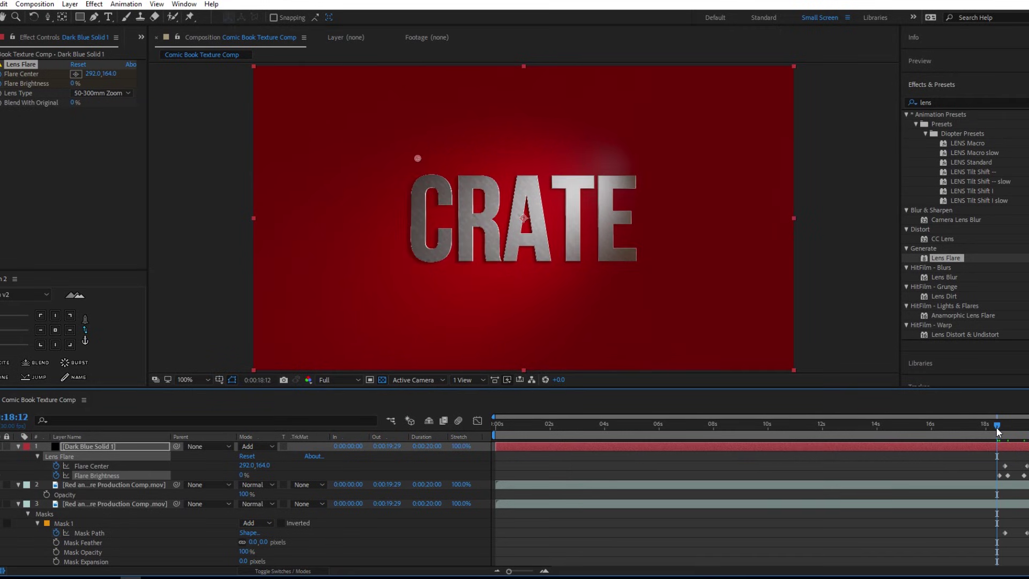
pyautogui.press('space')
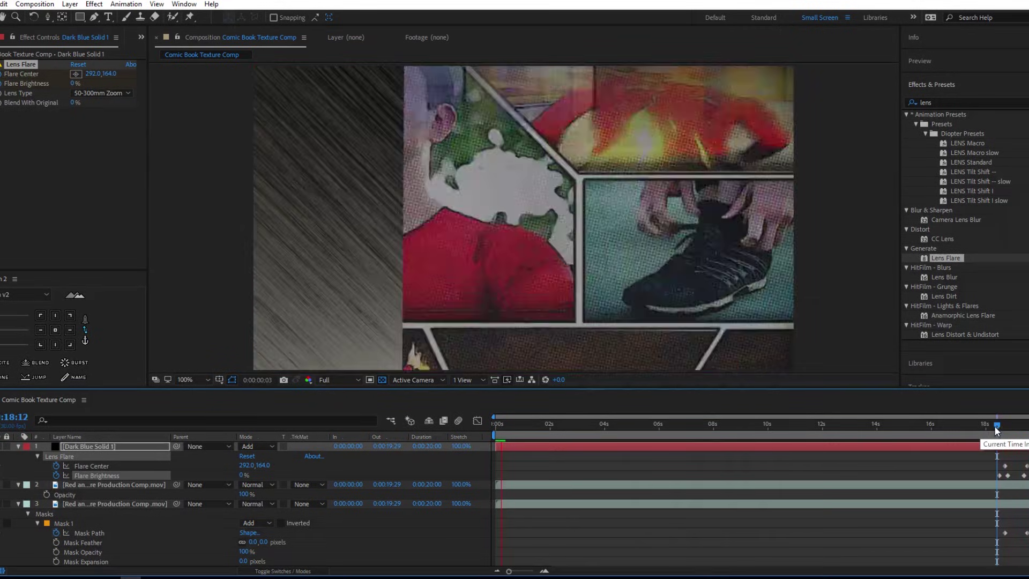
pyautogui.moveTo(997, 429); pyautogui.dragTo(1024, 439)
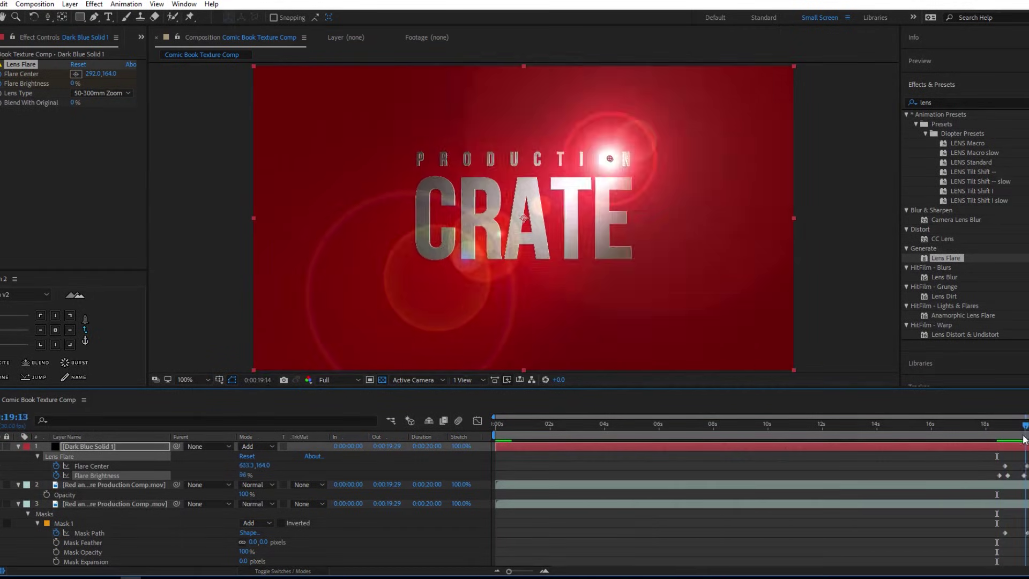
# Step: Show the Red and white Texture Production Comp.mov layer at 0:00:19:13 and open its Opacity value for editing
pyautogui.click(67, 488)
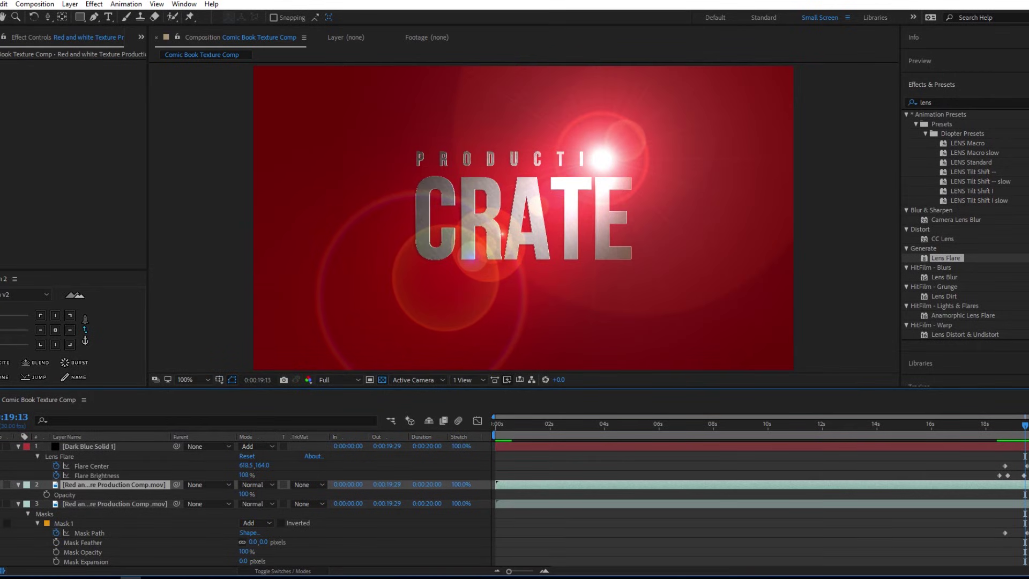
pyautogui.hotkey('ctrl', 'alt', 'shift', 'v')
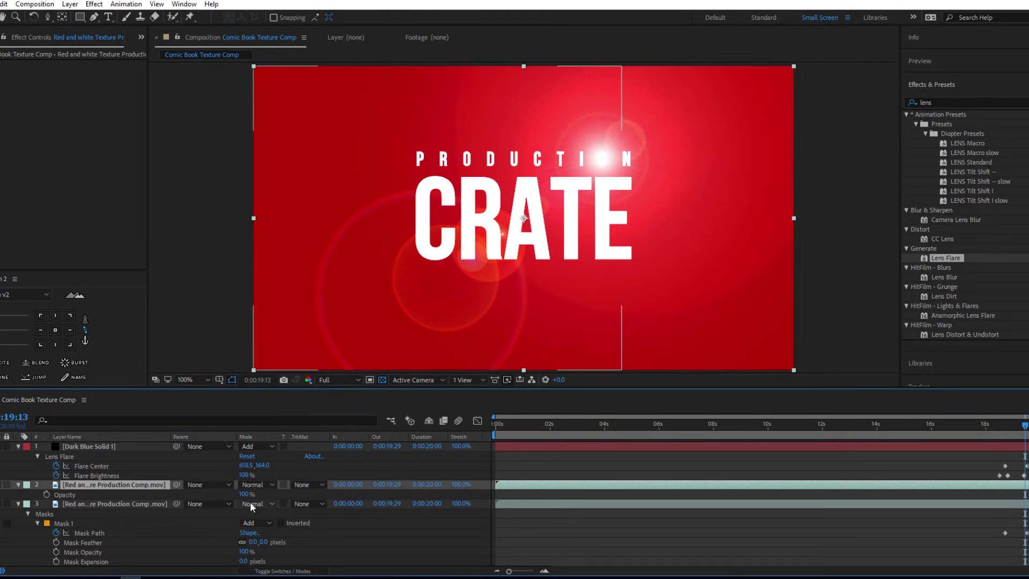
pyautogui.click(247, 493)
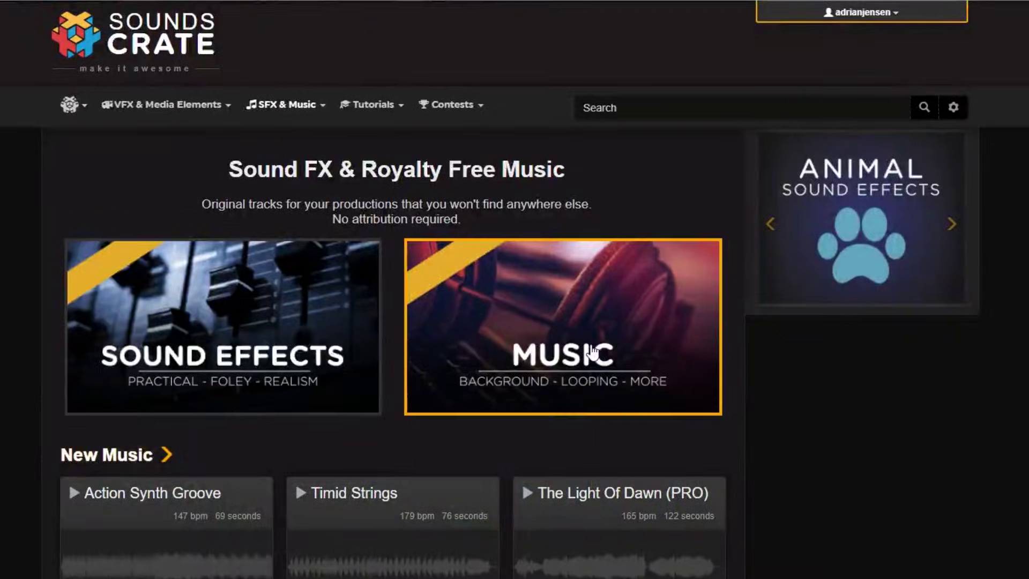
# Step: Switch to the SoundsCrate website and browse its royalty-free music to the Epic category
pyautogui.click(600, 350)
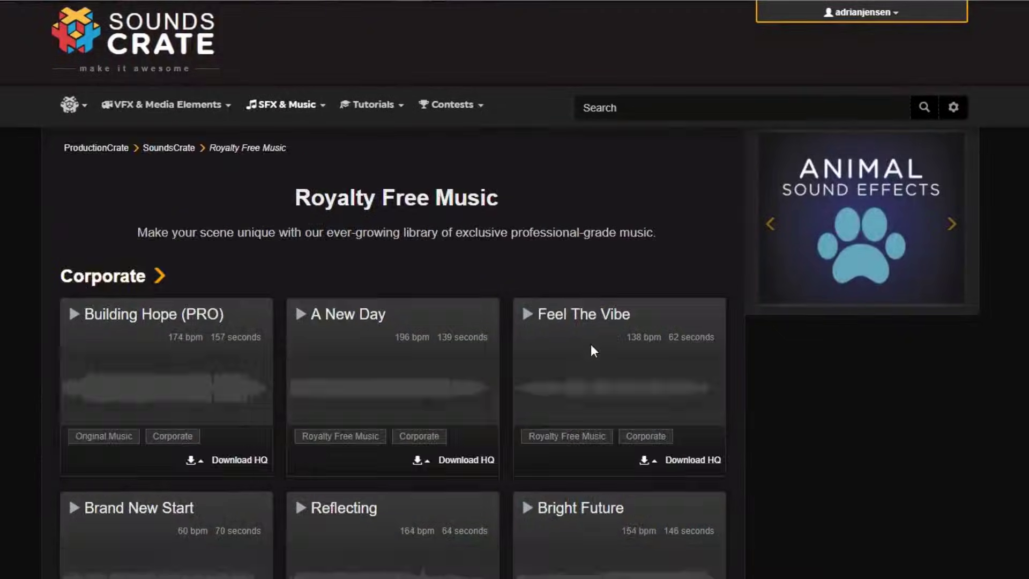
pyautogui.moveTo(286, 105)
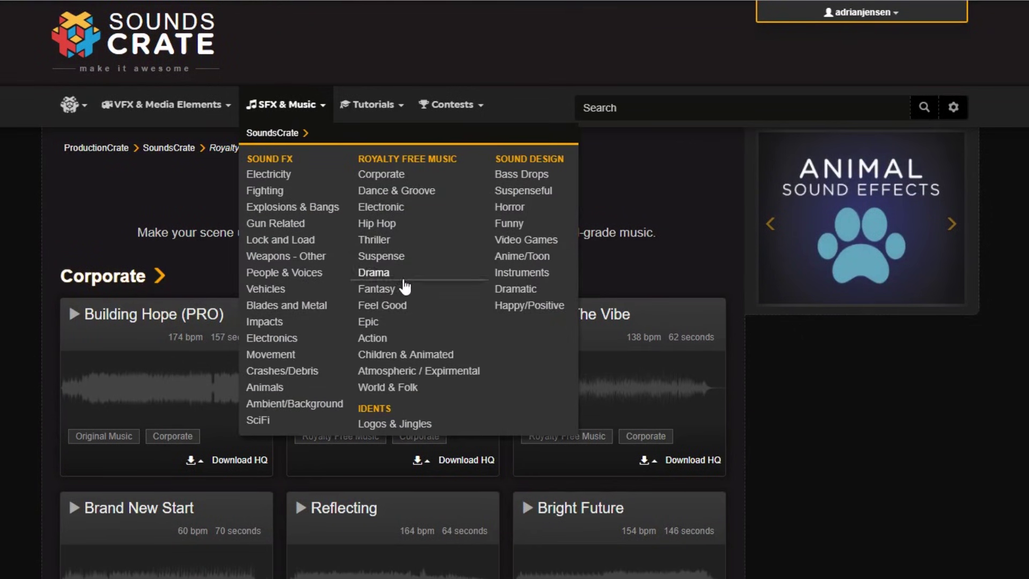
pyautogui.click(379, 322)
pyautogui.click(535, 253)
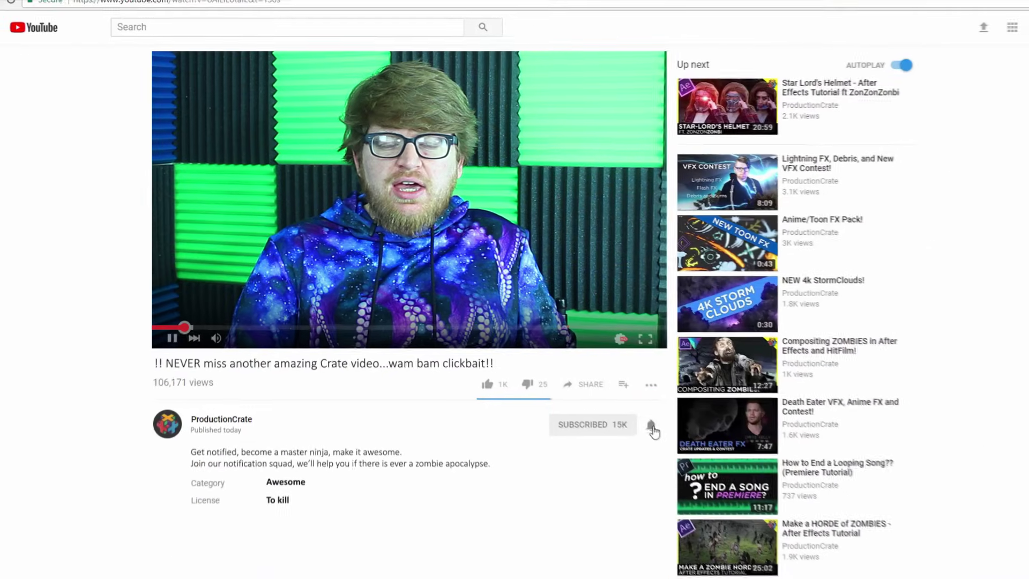
# Step: Switch to YouTube and turn on notifications for the ProductionCrate channel
pyautogui.click(652, 428)
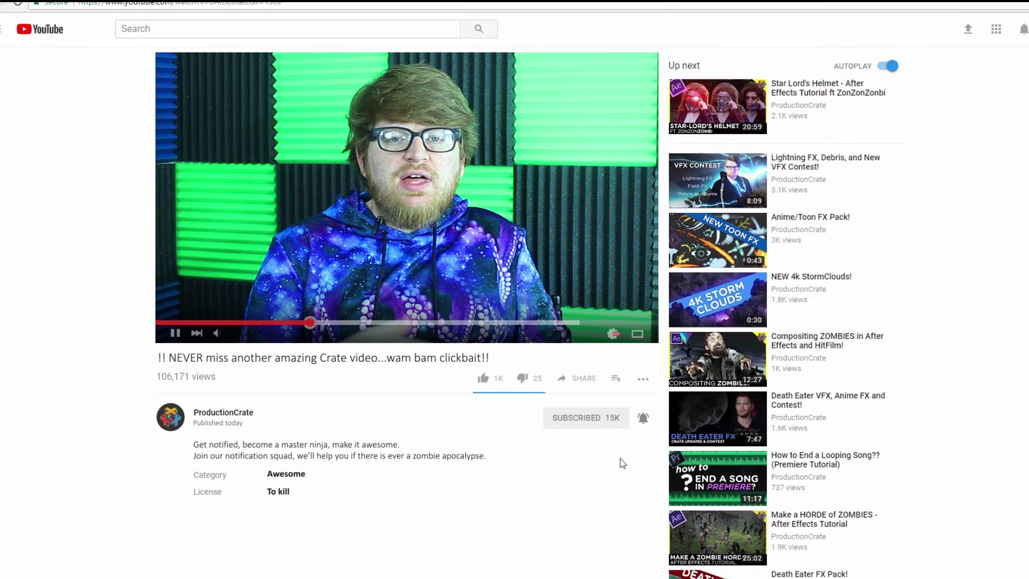